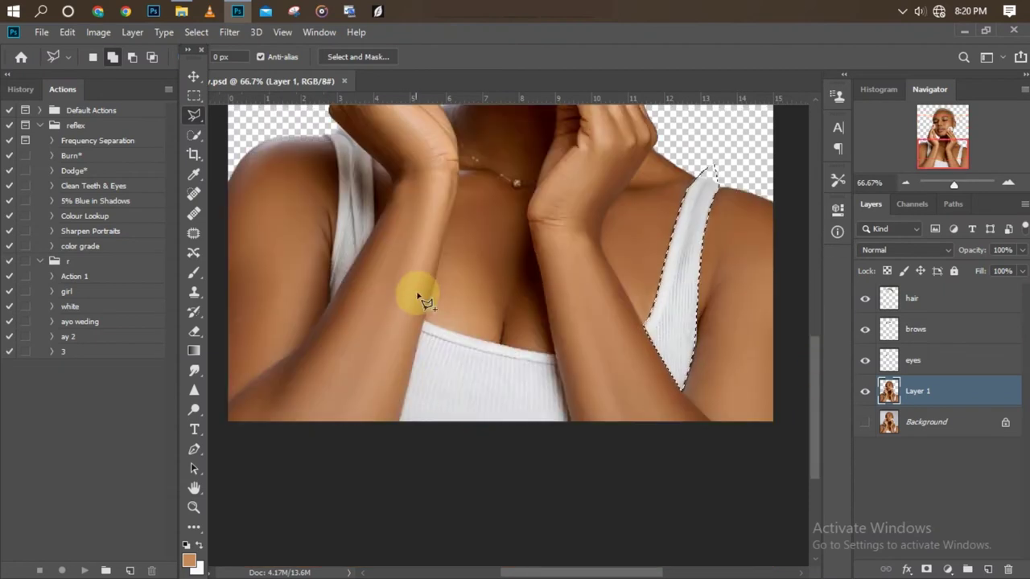
Trace the white tank top with the Magnetic Lasso and copy it onto a new Layer 2.
{"action": "left_click", "coordinate": [425, 325]}
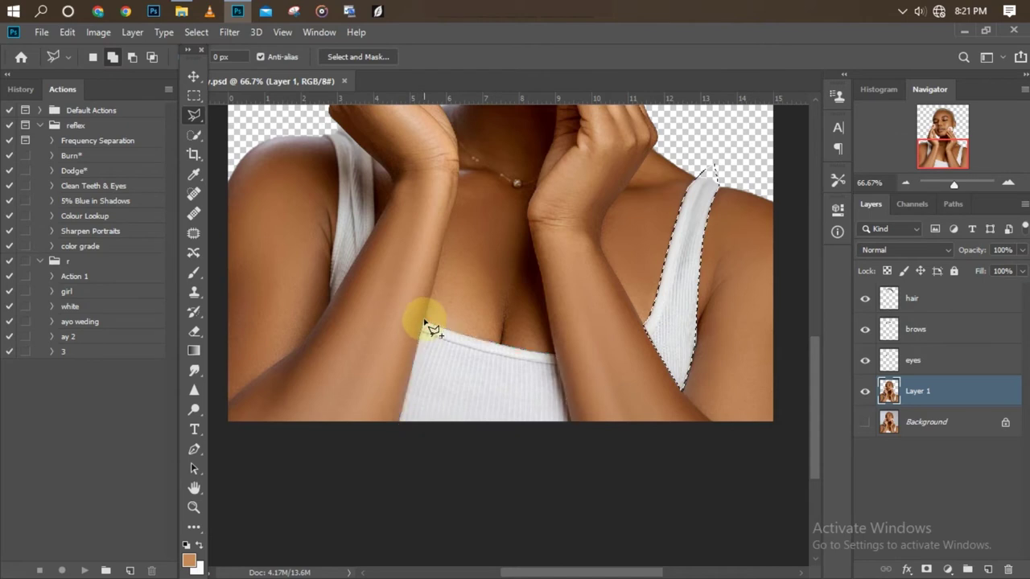
{"action": "left_click", "coordinate": [423, 332]}
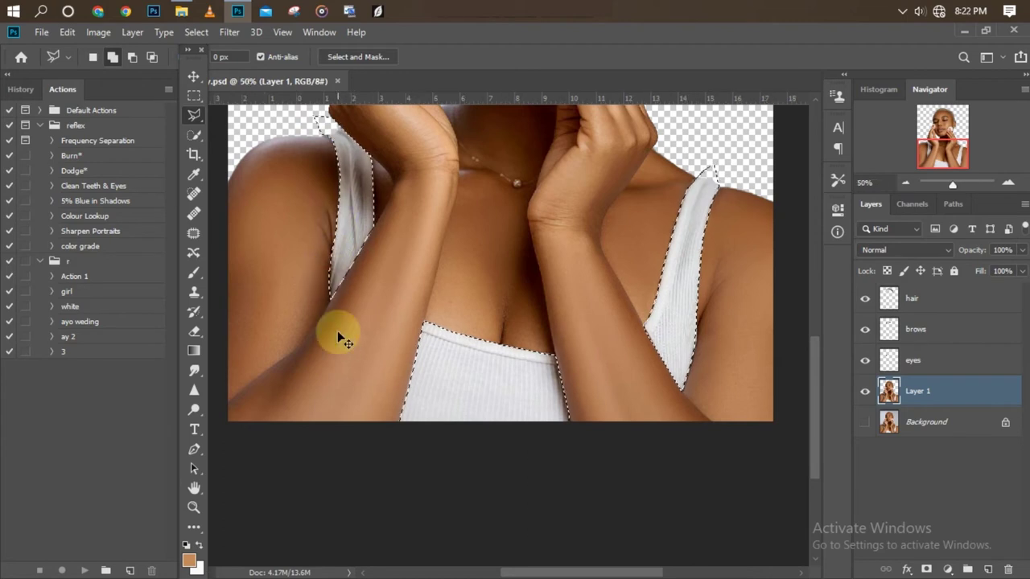
{"action": "key", "text": "ctrl+minus"}
{"action": "key", "text": "ctrl+j"}
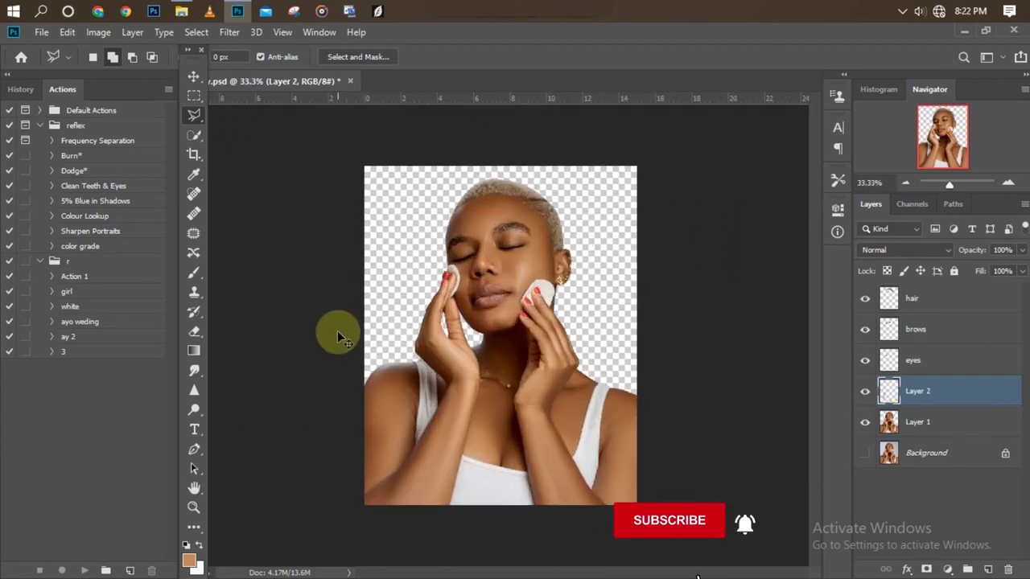
Trace around the right cotton pad with the Magnetic Lasso.
{"action": "key", "text": "ctrl+plus"}
{"action": "key", "text": "ctrl+plus"}
{"action": "key", "text": "ctrl+plus"}
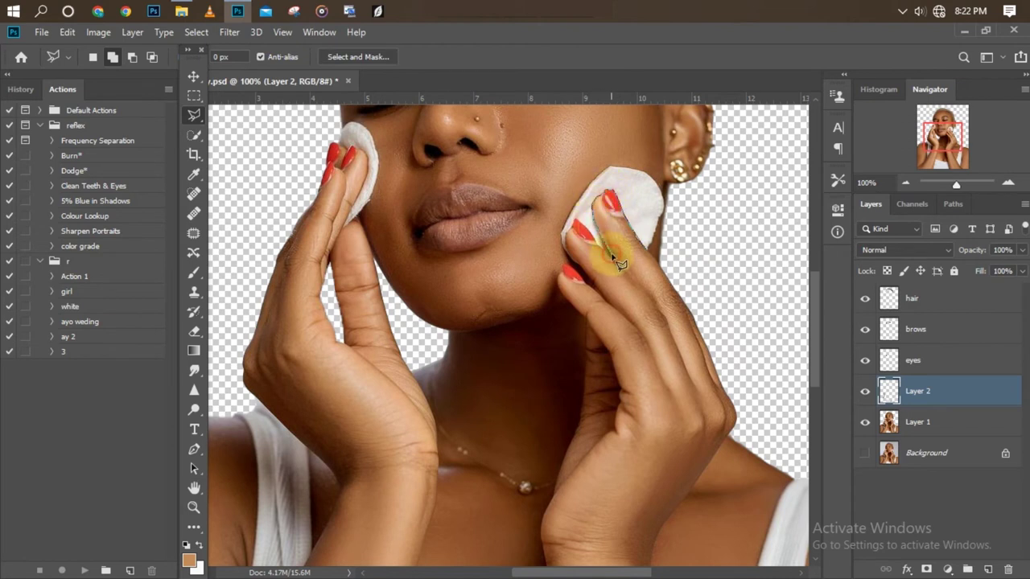
{"action": "scroll", "coordinate": [619, 268], "scroll_direction": "up", "scroll_amount": 1, "text": "alt"}
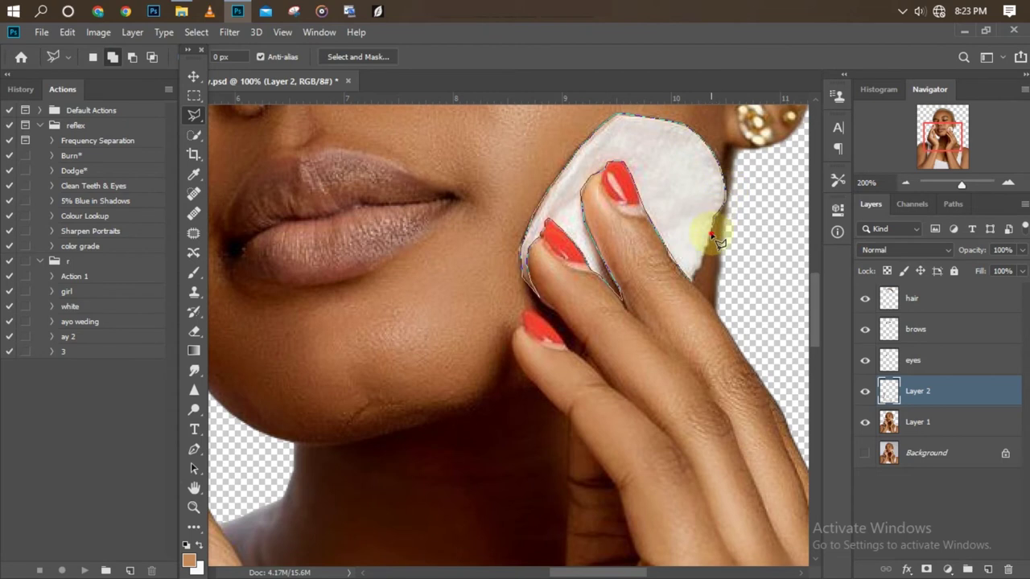
{"action": "double_click", "coordinate": [658, 302]}
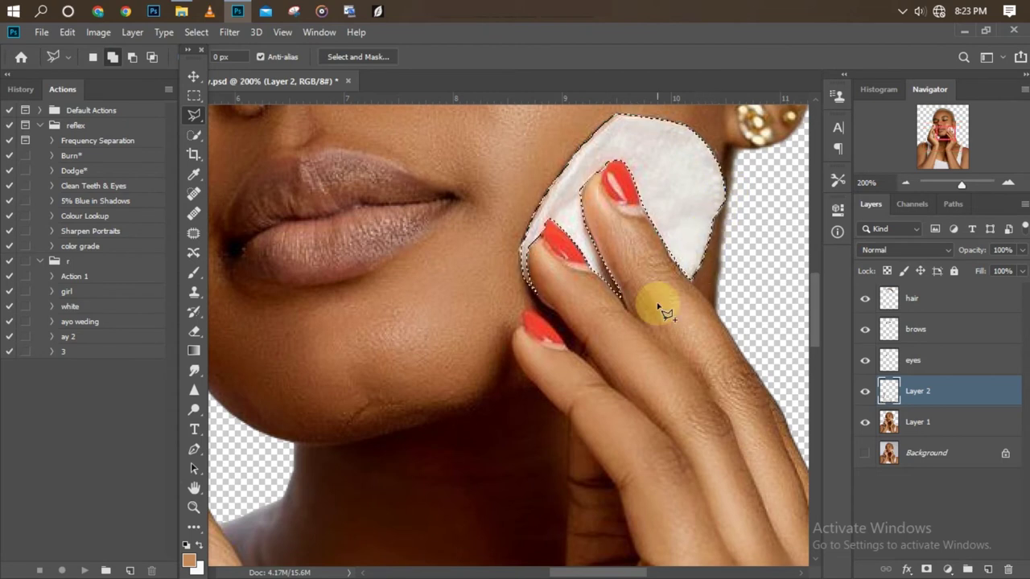
{"action": "scroll", "coordinate": [367, 241], "scroll_direction": "left", "scroll_amount": 5}
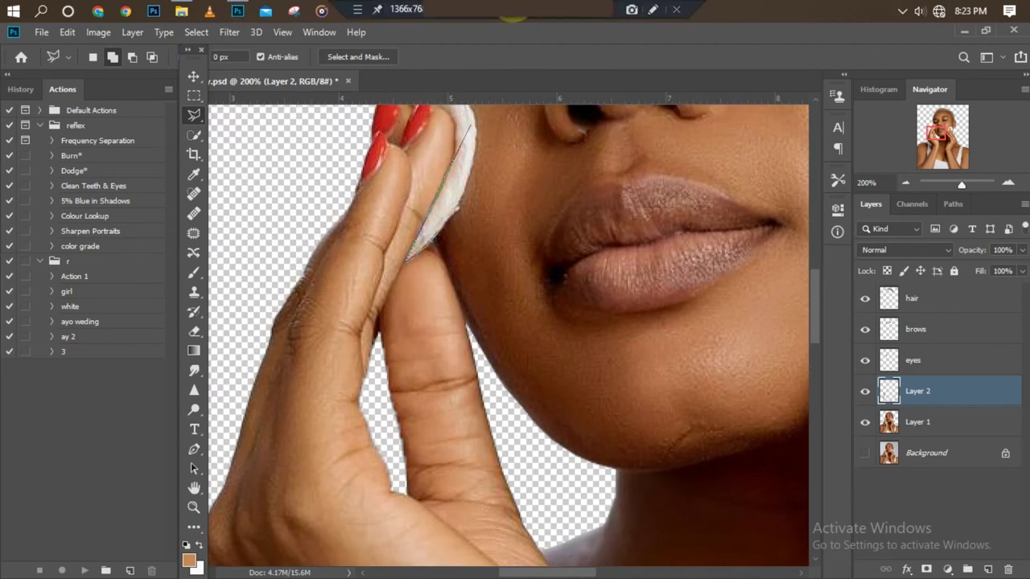
{"action": "key", "text": "ctrl+minus"}
Add the left cotton pad to the selection and make Layer 1 active.
{"action": "left_click", "coordinate": [442, 214]}
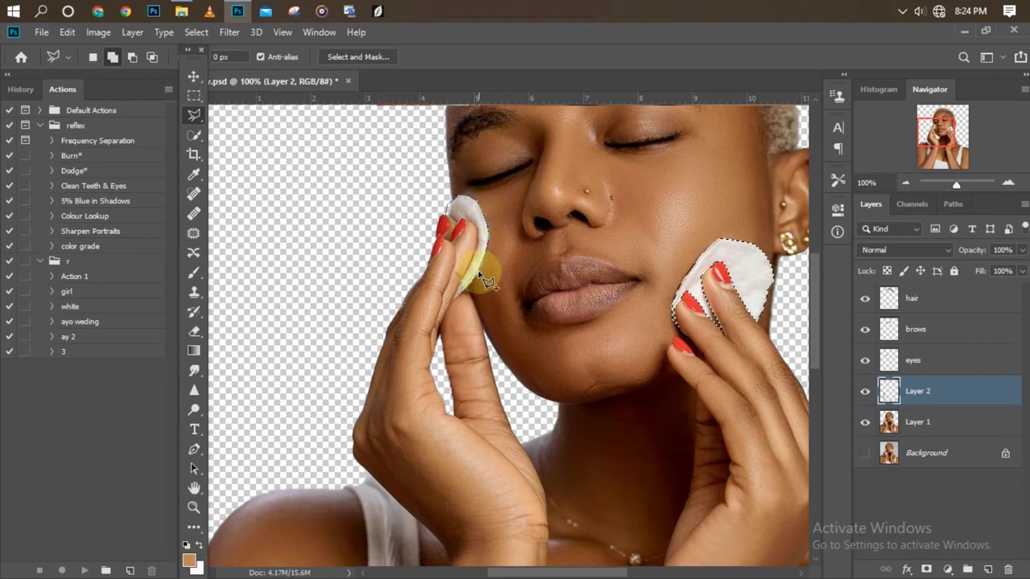
{"action": "left_click", "coordinate": [452, 304]}
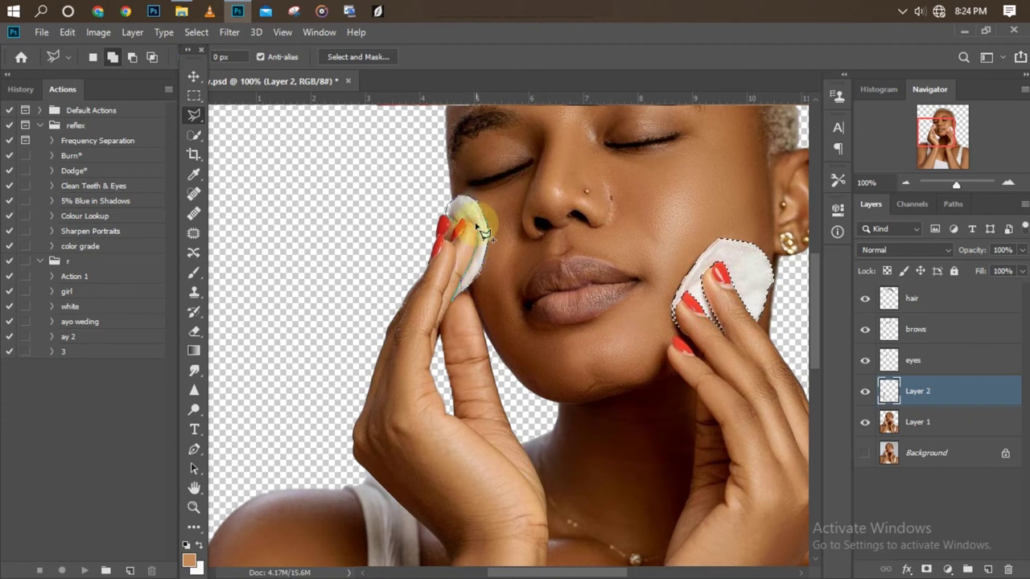
{"action": "left_click", "coordinate": [475, 227]}
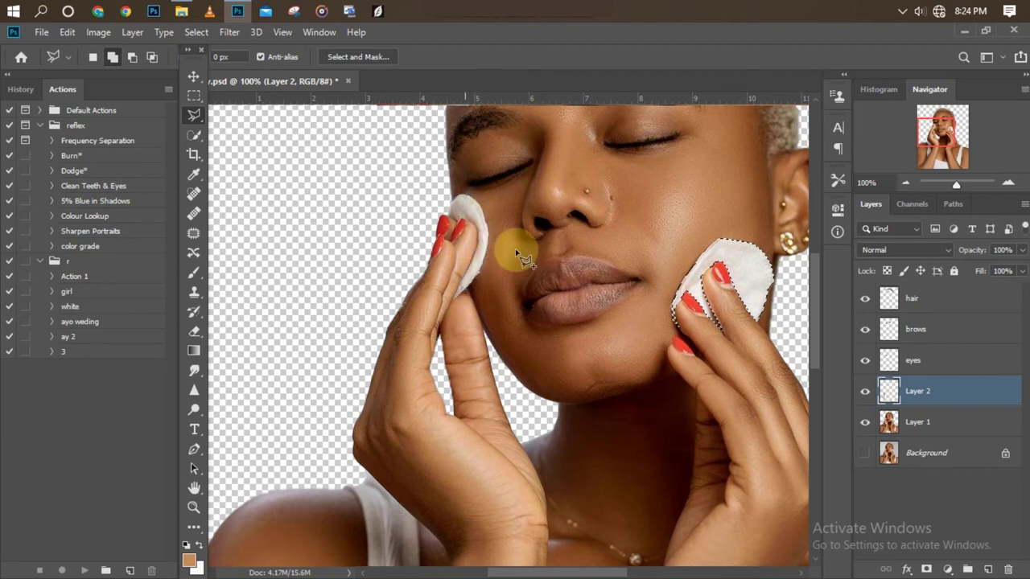
{"action": "key", "text": "ctrl+minus"}
{"action": "key", "text": "ctrl+minus"}
{"action": "key", "text": "ctrl+minus"}
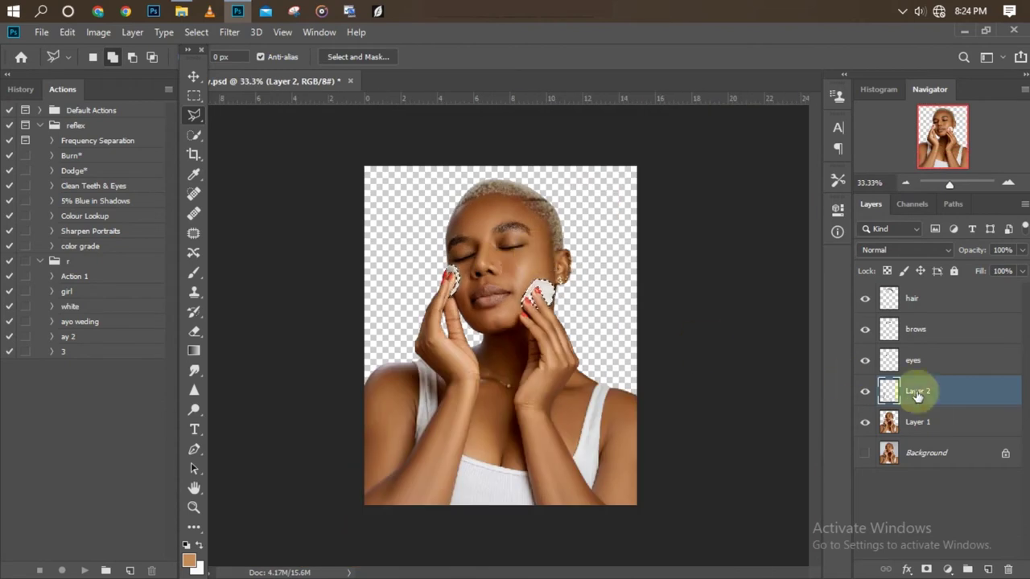
{"action": "left_click", "coordinate": [919, 422]}
Copy the cotton pads to a new layer and smudge the eyelid skin at 50 px.
{"action": "key", "text": "ctrl+j"}
{"action": "key", "text": "ctrl+minus"}
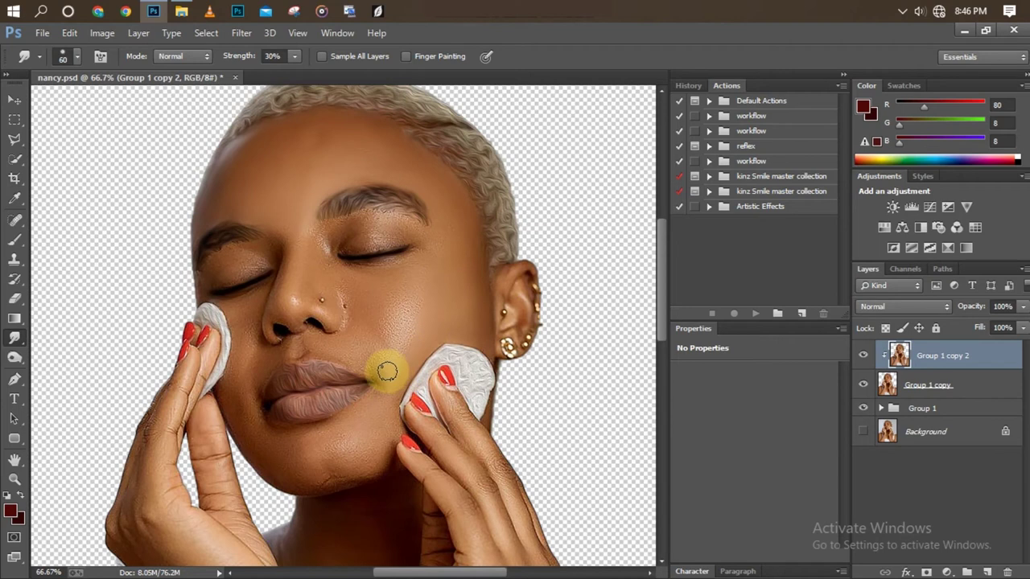
{"action": "key", "text": "bracketleft"}
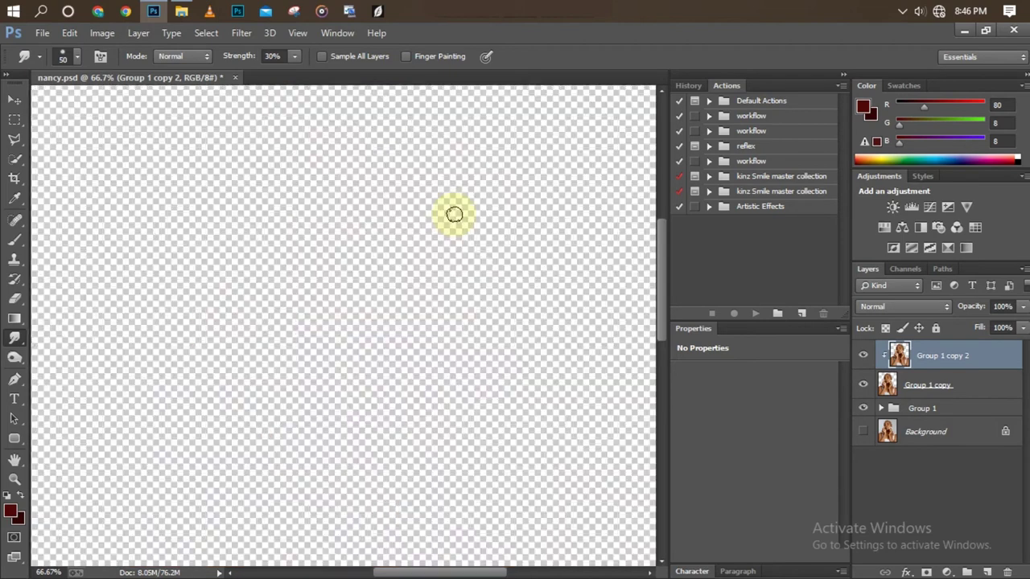
{"action": "mouse_move", "coordinate": [402, 275]}
{"action": "left_mouse_down"}
{"action": "mouse_move", "coordinate": [394, 231]}
{"action": "mouse_move", "coordinate": [374, 241]}
{"action": "mouse_move", "coordinate": [395, 243]}
{"action": "mouse_move", "coordinate": [353, 241]}
{"action": "mouse_move", "coordinate": [395, 223]}
{"action": "mouse_move", "coordinate": [330, 247]}
{"action": "mouse_move", "coordinate": [328, 230]}
{"action": "mouse_move", "coordinate": [314, 239]}
{"action": "mouse_move", "coordinate": [307, 230]}
{"action": "mouse_move", "coordinate": [359, 213]}
{"action": "mouse_move", "coordinate": [367, 225]}
{"action": "mouse_move", "coordinate": [395, 217]}
{"action": "mouse_move", "coordinate": [426, 228]}
{"action": "mouse_move", "coordinate": [402, 294]}
{"action": "mouse_move", "coordinate": [368, 306]}
{"action": "left_mouse_up"}
Smudge the skin from the cheek down to the chin with a 45 px brush.
{"action": "key", "text": "]"}
{"action": "key", "text": "ctrl+minus"}
{"action": "key", "text": "ctrl+plus"}
{"action": "key", "text": "]"}
{"action": "mouse_move", "coordinate": [361, 421]}
{"action": "left_mouse_down"}
{"action": "mouse_move", "coordinate": [356, 379]}
{"action": "mouse_move", "coordinate": [338, 361]}
{"action": "mouse_move", "coordinate": [379, 374]}
{"action": "mouse_move", "coordinate": [357, 317]}
{"action": "mouse_move", "coordinate": [315, 345]}
{"action": "mouse_move", "coordinate": [333, 335]}
{"action": "mouse_move", "coordinate": [345, 309]}
{"action": "mouse_move", "coordinate": [333, 260]}
{"action": "mouse_move", "coordinate": [347, 267]}
{"action": "mouse_move", "coordinate": [328, 276]}
{"action": "mouse_move", "coordinate": [324, 315]}
{"action": "mouse_move", "coordinate": [304, 307]}
{"action": "mouse_move", "coordinate": [333, 306]}
{"action": "mouse_move", "coordinate": [322, 298]}
{"action": "mouse_move", "coordinate": [322, 314]}
{"action": "mouse_move", "coordinate": [303, 306]}
{"action": "mouse_move", "coordinate": [324, 298]}
{"action": "mouse_move", "coordinate": [323, 235]}
{"action": "mouse_move", "coordinate": [306, 276]}
{"action": "mouse_move", "coordinate": [315, 279]}
{"action": "mouse_move", "coordinate": [315, 246]}
{"action": "mouse_move", "coordinate": [292, 305]}
{"action": "mouse_move", "coordinate": [301, 236]}
{"action": "mouse_move", "coordinate": [289, 276]}
{"action": "mouse_move", "coordinate": [285, 258]}
{"action": "mouse_move", "coordinate": [285, 266]}
{"action": "mouse_move", "coordinate": [314, 232]}
{"action": "mouse_move", "coordinate": [307, 342]}
{"action": "left_mouse_up"}
Resize the smudge brush between 25 and 40 px and zoom in on the nose.
{"action": "key", "text": "bracketleft"}
{"action": "key", "text": "bracketleft"}
{"action": "key", "text": "bracketright"}
{"action": "key", "text": "bracketleft"}
{"action": "key", "text": "bracketright"}
{"action": "key", "text": "bracketleft"}
{"action": "key", "text": "bracketleft"}
{"action": "key", "text": "bracketleft"}
{"action": "key", "text": "ctrl+plus"}
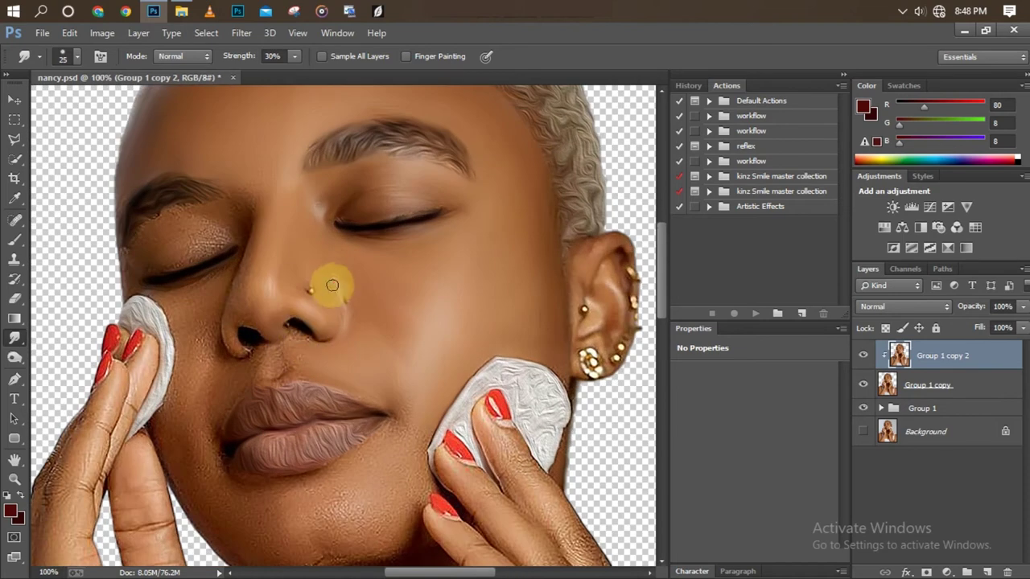
Smudge the upper lip, the skin beside the nose and around the chin at 35–40 px.
{"action": "mouse_move", "coordinate": [310, 341]}
{"action": "left_mouse_down"}
{"action": "mouse_move", "coordinate": [298, 379]}
{"action": "mouse_move", "coordinate": [292, 333]}
{"action": "mouse_move", "coordinate": [333, 341]}
{"action": "mouse_move", "coordinate": [294, 344]}
{"action": "mouse_move", "coordinate": [285, 322]}
{"action": "mouse_move", "coordinate": [266, 368]}
{"action": "mouse_move", "coordinate": [287, 349]}
{"action": "mouse_move", "coordinate": [253, 374]}
{"action": "mouse_move", "coordinate": [281, 379]}
{"action": "mouse_move", "coordinate": [255, 387]}
{"action": "mouse_move", "coordinate": [214, 429]}
{"action": "mouse_move", "coordinate": [255, 352]}
{"action": "mouse_move", "coordinate": [220, 379]}
{"action": "mouse_move", "coordinate": [246, 368]}
{"action": "mouse_move", "coordinate": [200, 416]}
{"action": "mouse_move", "coordinate": [230, 356]}
{"action": "mouse_move", "coordinate": [202, 416]}
{"action": "mouse_move", "coordinate": [236, 306]}
{"action": "mouse_move", "coordinate": [234, 332]}
{"action": "mouse_move", "coordinate": [247, 326]}
{"action": "left_mouse_up"}
{"action": "key", "text": "bracketleft"}
{"action": "key", "text": "bracketleft"}
{"action": "key", "text": "bracketleft"}
{"action": "key", "text": "bracketleft"}
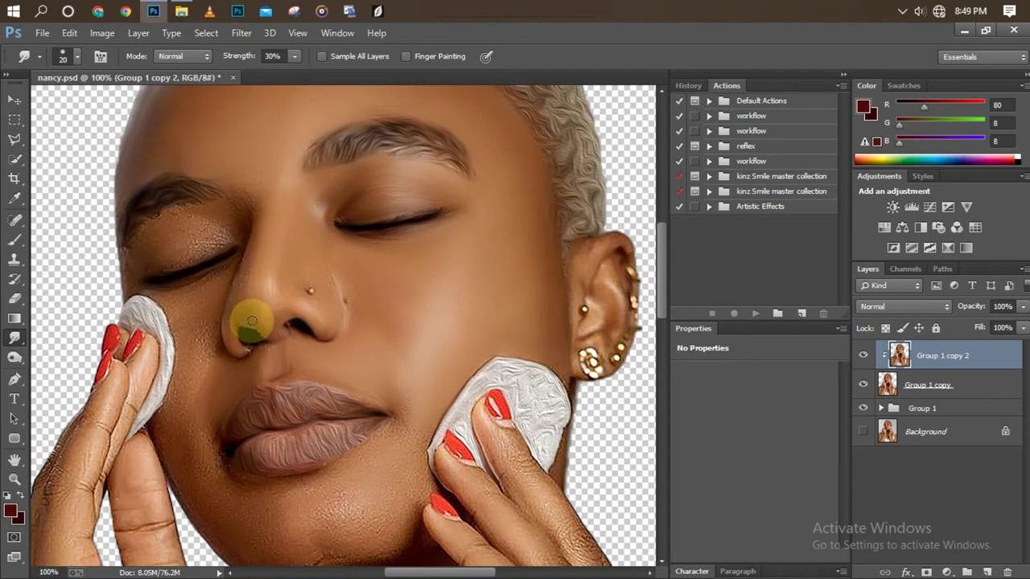
{"action": "key", "text": "bracketright"}
{"action": "key", "text": "bracketright"}
{"action": "key", "text": "bracketright"}
{"action": "mouse_move", "coordinate": [248, 275]}
{"action": "left_mouse_down"}
{"action": "mouse_move", "coordinate": [241, 298]}
{"action": "mouse_move", "coordinate": [246, 260]}
{"action": "mouse_move", "coordinate": [248, 304]}
{"action": "mouse_move", "coordinate": [304, 278]}
{"action": "left_mouse_up"}
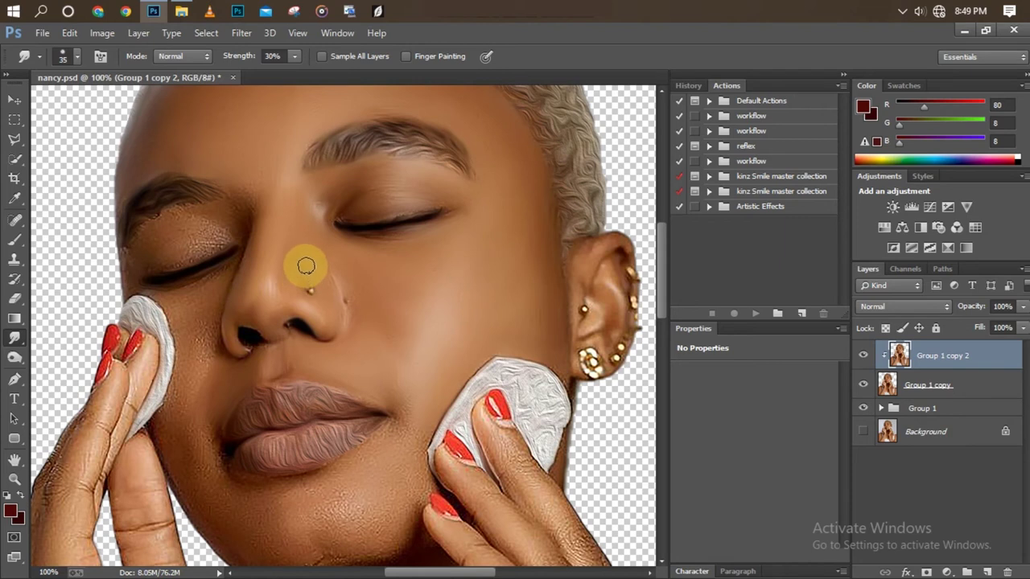
{"action": "scroll", "coordinate": [268, 310], "scroll_direction": "down", "scroll_amount": 1}
{"action": "scroll", "coordinate": [292, 379], "scroll_direction": "down", "scroll_amount": 1}
{"action": "scroll", "coordinate": [287, 375], "scroll_direction": "up", "scroll_amount": 1}
{"action": "key", "text": "bracketright"}
{"action": "key", "text": "bracketright"}
{"action": "mouse_move", "coordinate": [333, 437]}
{"action": "left_mouse_down"}
{"action": "mouse_move", "coordinate": [378, 399]}
{"action": "mouse_move", "coordinate": [394, 435]}
{"action": "mouse_move", "coordinate": [384, 456]}
{"action": "left_mouse_up"}
{"action": "mouse_move", "coordinate": [364, 479]}
{"action": "left_mouse_down"}
{"action": "mouse_move", "coordinate": [324, 487]}
{"action": "mouse_move", "coordinate": [345, 485]}
{"action": "mouse_move", "coordinate": [367, 438]}
{"action": "mouse_move", "coordinate": [246, 432]}
{"action": "mouse_move", "coordinate": [271, 443]}
{"action": "mouse_move", "coordinate": [269, 453]}
{"action": "mouse_move", "coordinate": [247, 448]}
{"action": "mouse_move", "coordinate": [253, 462]}
{"action": "mouse_move", "coordinate": [308, 493]}
{"action": "mouse_move", "coordinate": [288, 485]}
{"action": "mouse_move", "coordinate": [305, 455]}
{"action": "mouse_move", "coordinate": [352, 475]}
{"action": "mouse_move", "coordinate": [298, 482]}
{"action": "mouse_move", "coordinate": [257, 425]}
{"action": "mouse_move", "coordinate": [300, 448]}
{"action": "mouse_move", "coordinate": [298, 409]}
{"action": "mouse_move", "coordinate": [260, 426]}
{"action": "left_mouse_up"}
Smudge the left cheek, jaw and chin with a 30–35 px brush.
{"action": "key", "text": "bracketleft"}
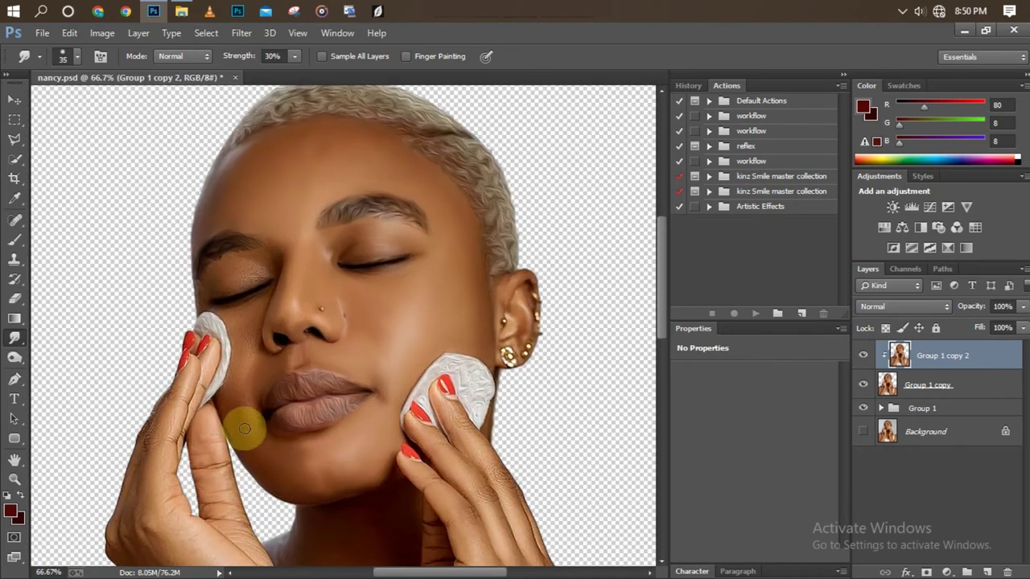
{"action": "key", "text": "ctrl+plus"}
{"action": "mouse_move", "coordinate": [221, 452]}
{"action": "left_mouse_down"}
{"action": "mouse_move", "coordinate": [184, 494]}
{"action": "mouse_move", "coordinate": [177, 488]}
{"action": "mouse_move", "coordinate": [156, 426]}
{"action": "mouse_move", "coordinate": [182, 382]}
{"action": "mouse_move", "coordinate": [185, 480]}
{"action": "mouse_move", "coordinate": [218, 494]}
{"action": "left_mouse_up"}
{"action": "key", "text": "bracketleft"}
{"action": "mouse_move", "coordinate": [133, 430]}
{"action": "left_mouse_down"}
{"action": "mouse_move", "coordinate": [222, 414]}
{"action": "mouse_move", "coordinate": [232, 478]}
{"action": "mouse_move", "coordinate": [207, 435]}
{"action": "mouse_move", "coordinate": [214, 418]}
{"action": "mouse_move", "coordinate": [163, 379]}
{"action": "mouse_move", "coordinate": [201, 367]}
{"action": "mouse_move", "coordinate": [172, 322]}
{"action": "mouse_move", "coordinate": [195, 333]}
{"action": "mouse_move", "coordinate": [224, 285]}
{"action": "mouse_move", "coordinate": [166, 305]}
{"action": "mouse_move", "coordinate": [218, 345]}
{"action": "mouse_move", "coordinate": [211, 328]}
{"action": "mouse_move", "coordinate": [246, 252]}
{"action": "mouse_move", "coordinate": [245, 195]}
{"action": "mouse_move", "coordinate": [159, 265]}
{"action": "mouse_move", "coordinate": [218, 247]}
{"action": "mouse_move", "coordinate": [166, 276]}
{"action": "mouse_move", "coordinate": [223, 251]}
{"action": "mouse_move", "coordinate": [131, 276]}
{"action": "mouse_move", "coordinate": [150, 230]}
{"action": "mouse_move", "coordinate": [128, 266]}
{"action": "mouse_move", "coordinate": [163, 226]}
{"action": "mouse_move", "coordinate": [188, 237]}
{"action": "mouse_move", "coordinate": [170, 260]}
{"action": "mouse_move", "coordinate": [189, 222]}
{"action": "mouse_move", "coordinate": [206, 218]}
{"action": "mouse_move", "coordinate": [175, 231]}
{"action": "mouse_move", "coordinate": [238, 230]}
{"action": "left_mouse_up"}
{"action": "key", "text": "bracketleft"}
{"action": "key", "text": "bracketright"}
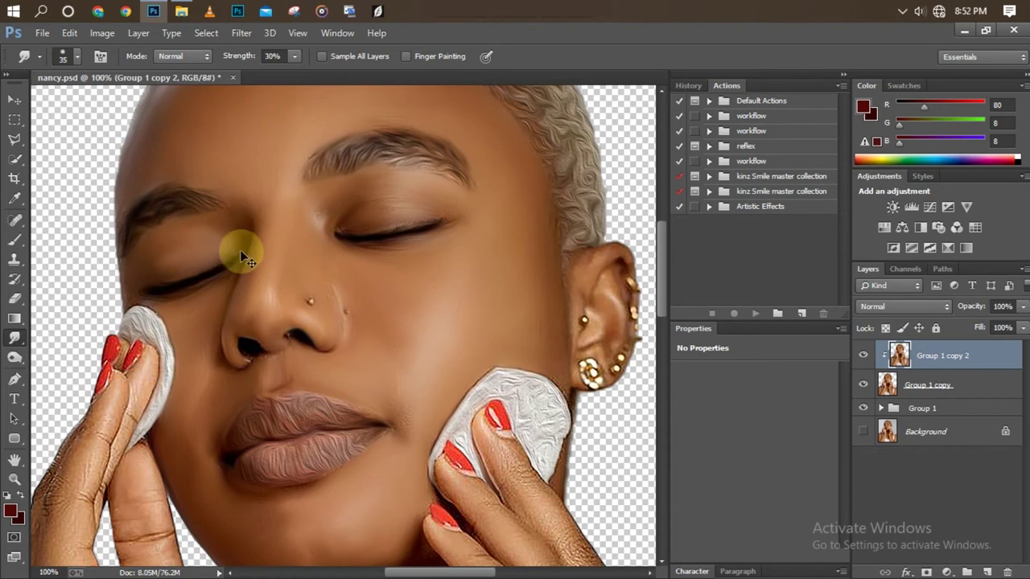
Smudge along the ear edge and from the earring toward the cotton pad at 25 px.
{"action": "scroll", "coordinate": [239, 249], "scroll_direction": "down", "scroll_amount": 2}
{"action": "scroll", "coordinate": [240, 250], "scroll_direction": "up", "scroll_amount": 1}
{"action": "scroll", "coordinate": [241, 252], "scroll_direction": "down", "scroll_amount": 1}
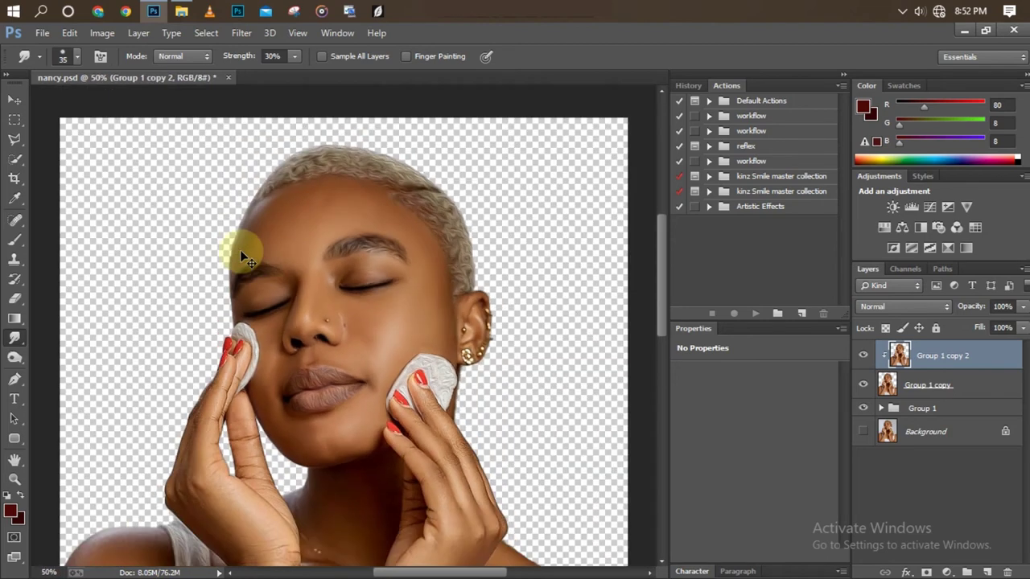
{"action": "scroll", "coordinate": [408, 338], "scroll_direction": "up", "scroll_amount": 2}
{"action": "scroll", "coordinate": [466, 351], "scroll_direction": "down", "scroll_amount": 1}
{"action": "scroll", "coordinate": [570, 321], "scroll_direction": "up", "scroll_amount": 1}
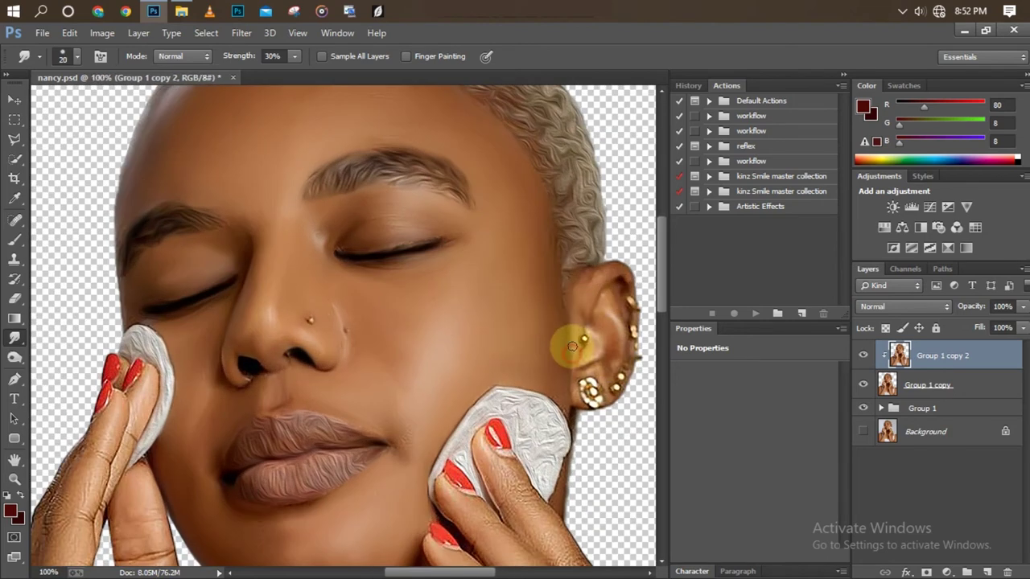
{"action": "key", "text": "bracketright"}
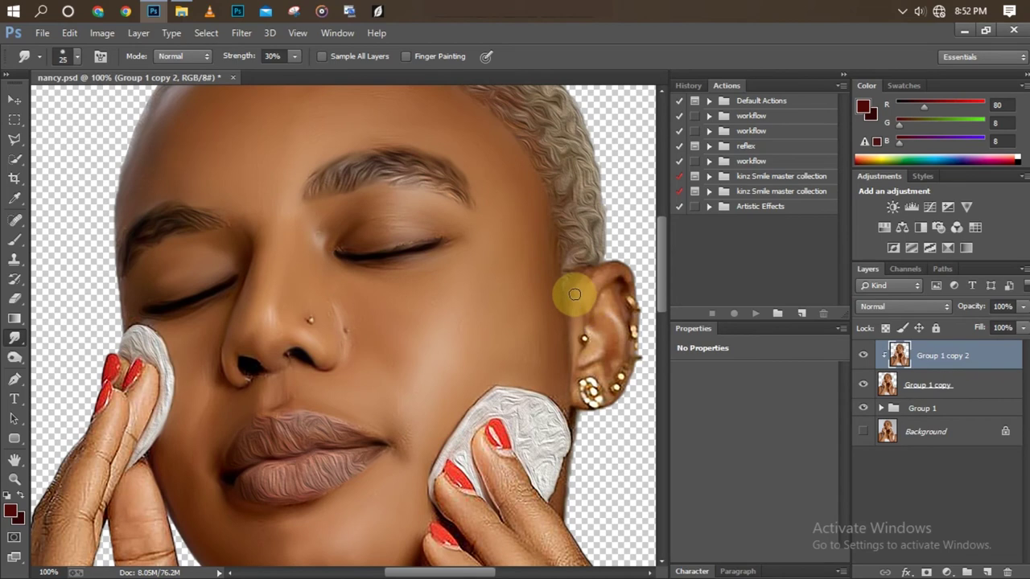
{"action": "mouse_move", "coordinate": [625, 278]}
{"action": "left_mouse_down"}
{"action": "mouse_move", "coordinate": [620, 304]}
{"action": "mouse_move", "coordinate": [608, 299]}
{"action": "mouse_move", "coordinate": [621, 330]}
{"action": "mouse_move", "coordinate": [602, 313]}
{"action": "mouse_move", "coordinate": [603, 396]}
{"action": "mouse_move", "coordinate": [619, 346]}
{"action": "mouse_move", "coordinate": [574, 374]}
{"action": "mouse_move", "coordinate": [574, 414]}
{"action": "mouse_move", "coordinate": [569, 368]}
{"action": "mouse_move", "coordinate": [552, 362]}
{"action": "left_mouse_up"}
{"action": "key", "text": "ctrl+minus"}
{"action": "left_click_drag", "start_coordinate": [486, 379], "coordinate": [474, 400]}
Resize the Smudge brush from 150 px down to 40 px while zooming in on the top and hand.
{"action": "key", "text": "ctrl+minus"}
{"action": "key", "text": "ctrl+minus"}
{"action": "key", "text": "ctrl+minus"}
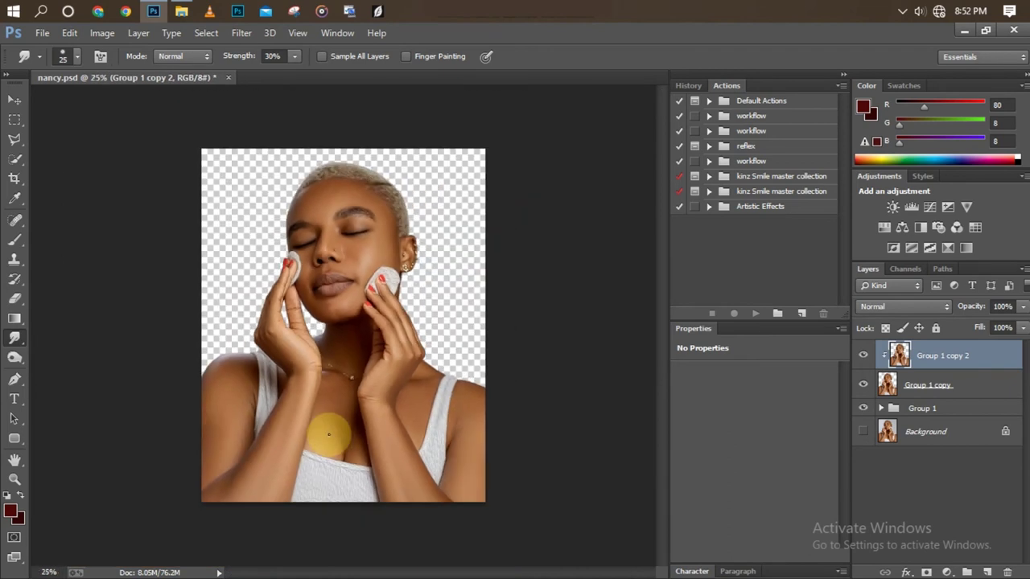
{"action": "key", "text": "bracketright"}
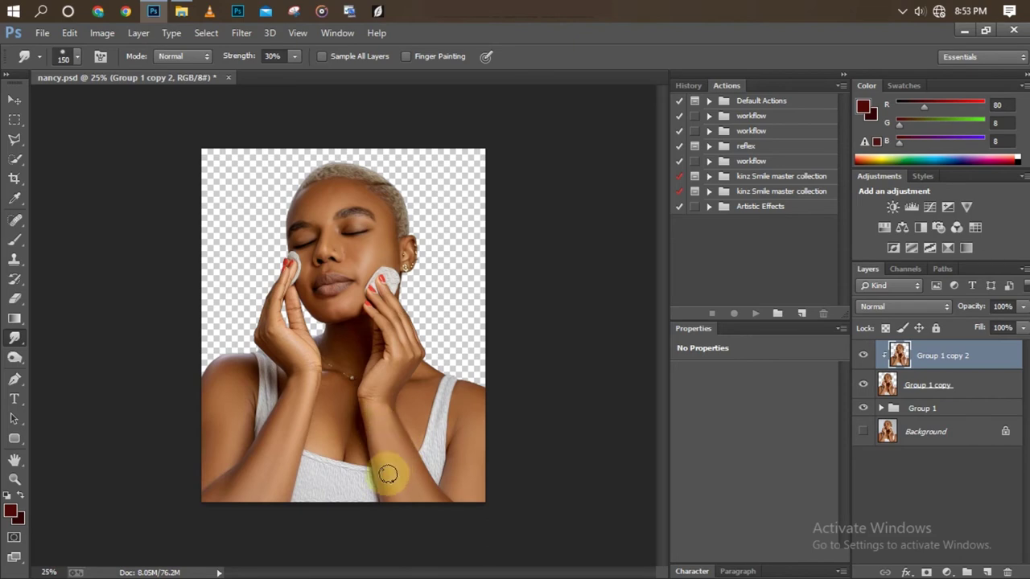
{"action": "key", "text": "ctrl+plus"}
{"action": "key", "text": "bracketleft"}
{"action": "key", "text": "bracketleft"}
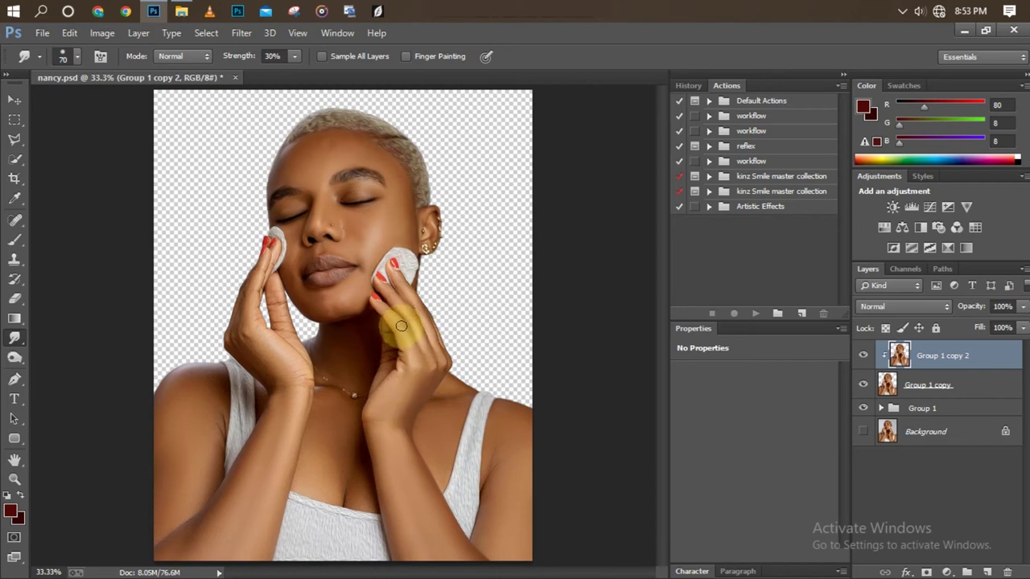
{"action": "key", "text": "bracketleft"}
{"action": "key", "text": "bracketleft"}
{"action": "key", "text": "ctrl+plus"}
{"action": "key", "text": "bracketleft"}
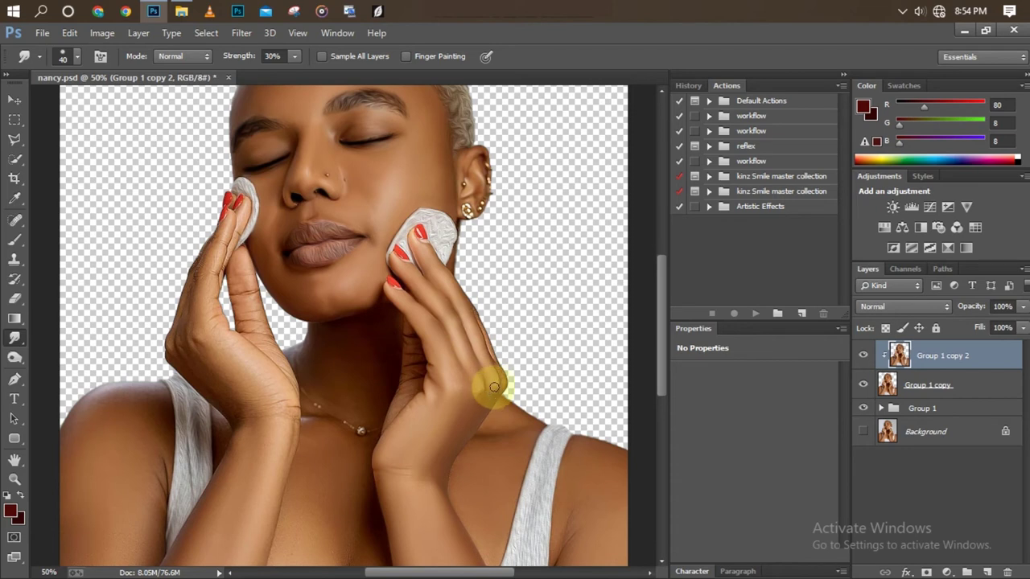
Smudge the outer edge and wrist of the right hand with a 40 px brush.
{"action": "key", "text": "bracketright"}
{"action": "key", "text": "bracketright"}
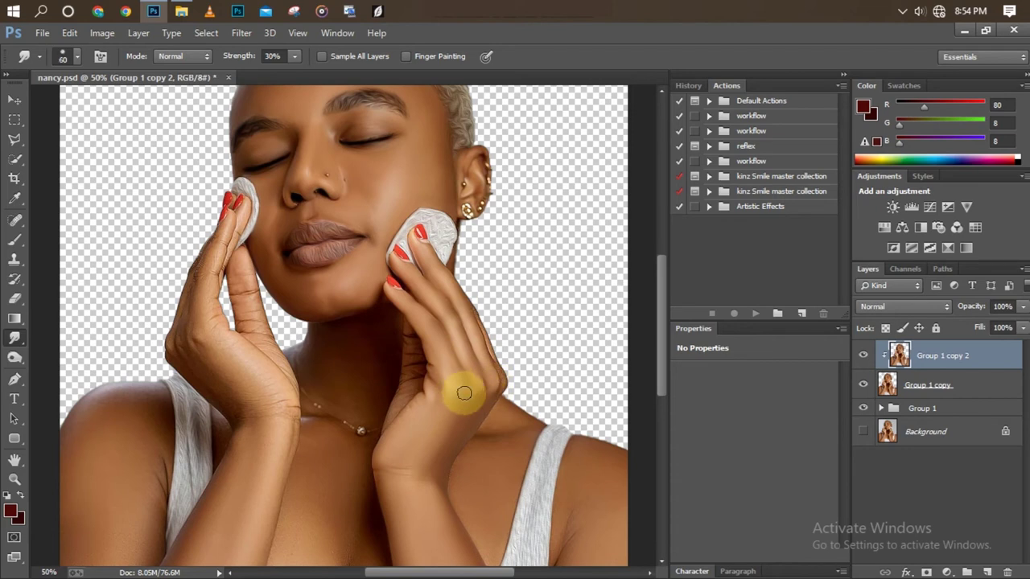
{"action": "key", "text": "bracketleft"}
{"action": "key", "text": "bracketleft"}
{"action": "key", "text": "ctrl+plus"}
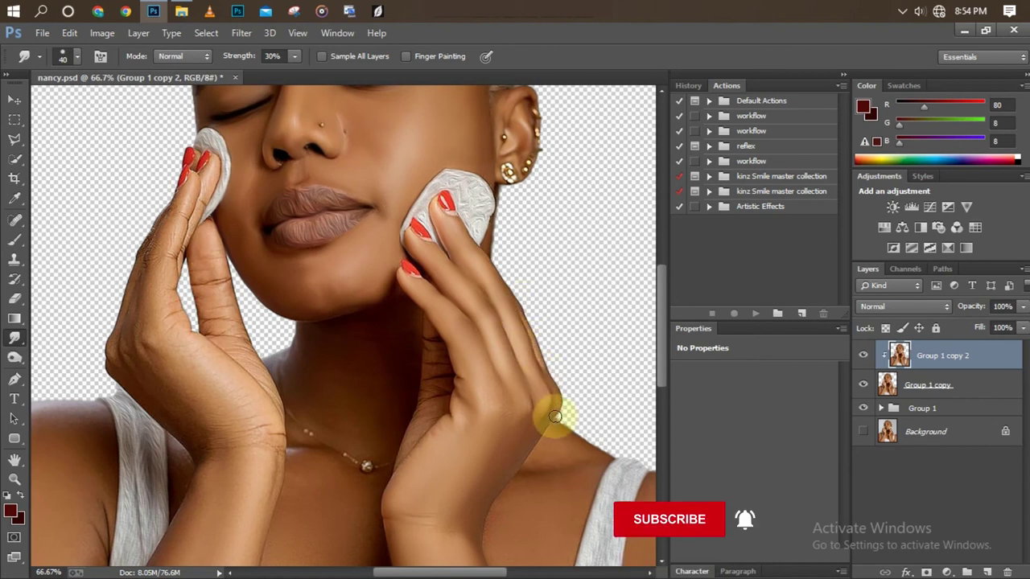
{"action": "key", "text": "ctrl+minus"}
{"action": "key", "text": "ctrl+minus"}
{"action": "key", "text": "ctrl+plus"}
{"action": "key", "text": "ctrl+plus"}
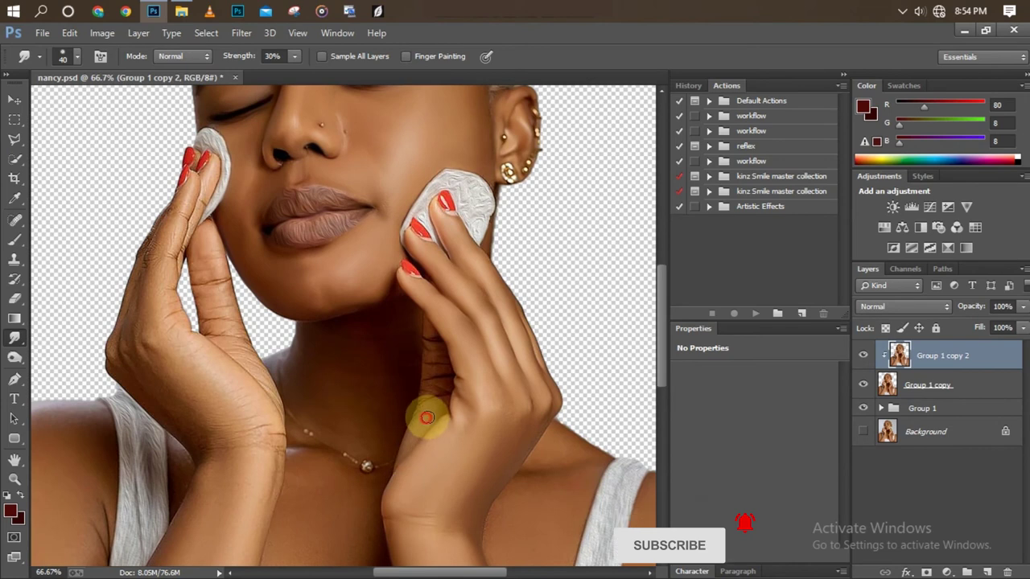
{"action": "left_click_drag", "start_coordinate": [425, 398], "coordinate": [433, 380]}
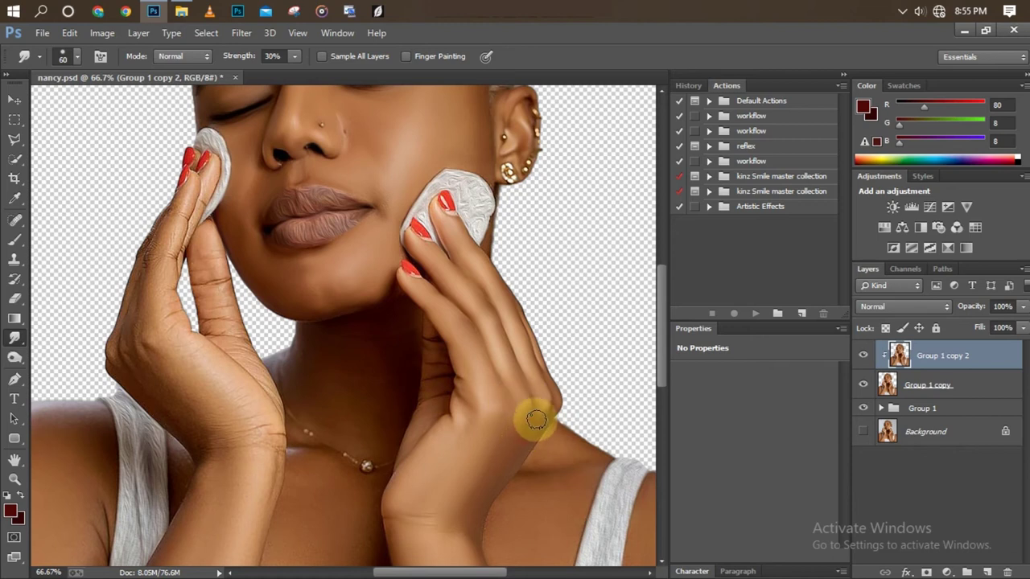
{"action": "key", "text": "ctrl+minus"}
{"action": "key", "text": "ctrl+minus"}
{"action": "key", "text": "ctrl+minus"}
{"action": "key", "text": "bracketright"}
{"action": "key", "text": "bracketright"}
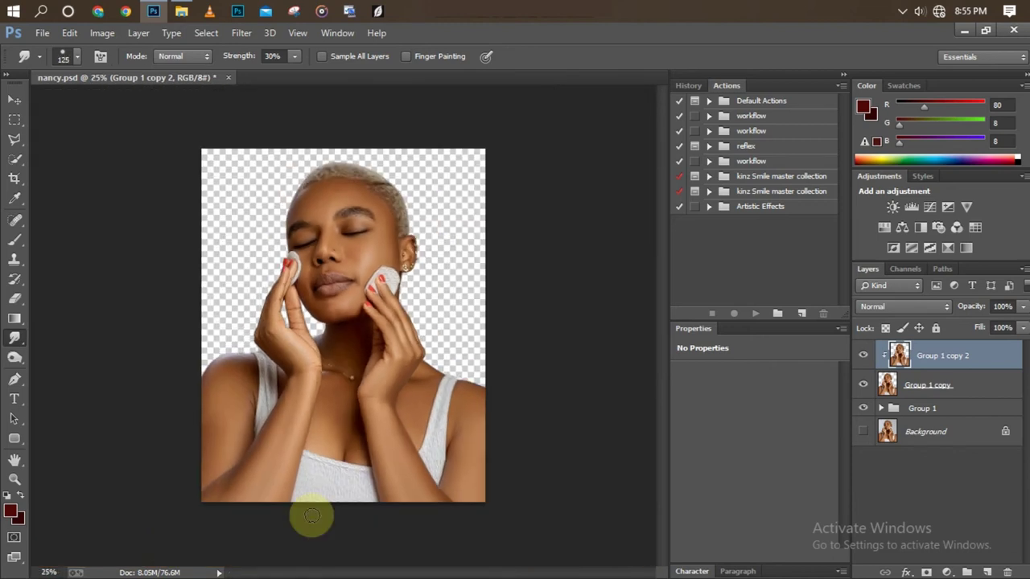
Smudge the fingers and cotton pad on the left cheek into soft strokes.
{"action": "key", "text": "bracketright"}
{"action": "key", "text": "bracketright"}
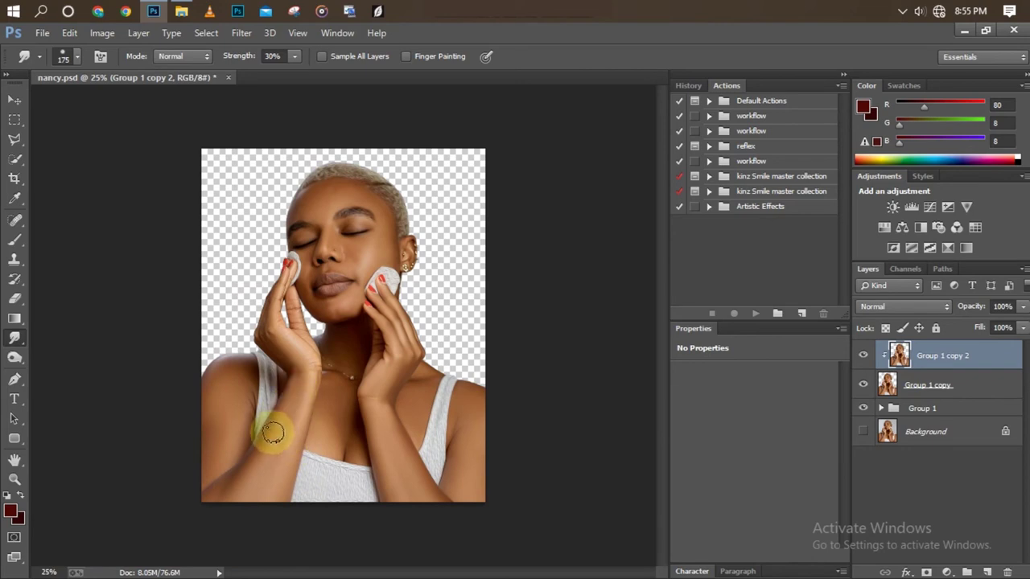
{"action": "key", "text": "ctrl+plus"}
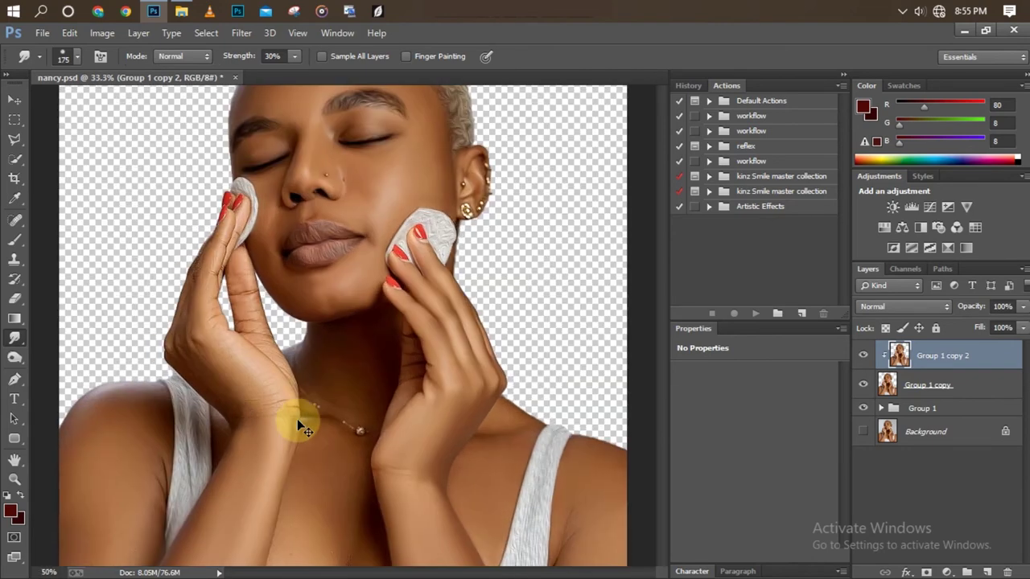
{"action": "key", "text": "bracketleft"}
{"action": "key", "text": "bracketleft"}
{"action": "key", "text": "bracketleft"}
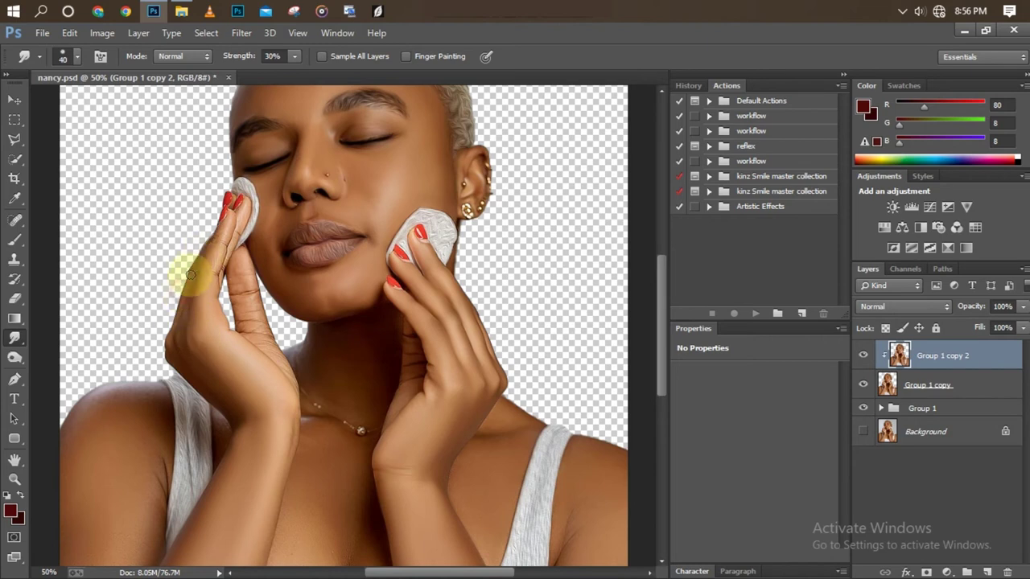
{"action": "left_click_drag", "start_coordinate": [202, 276], "coordinate": [241, 329]}
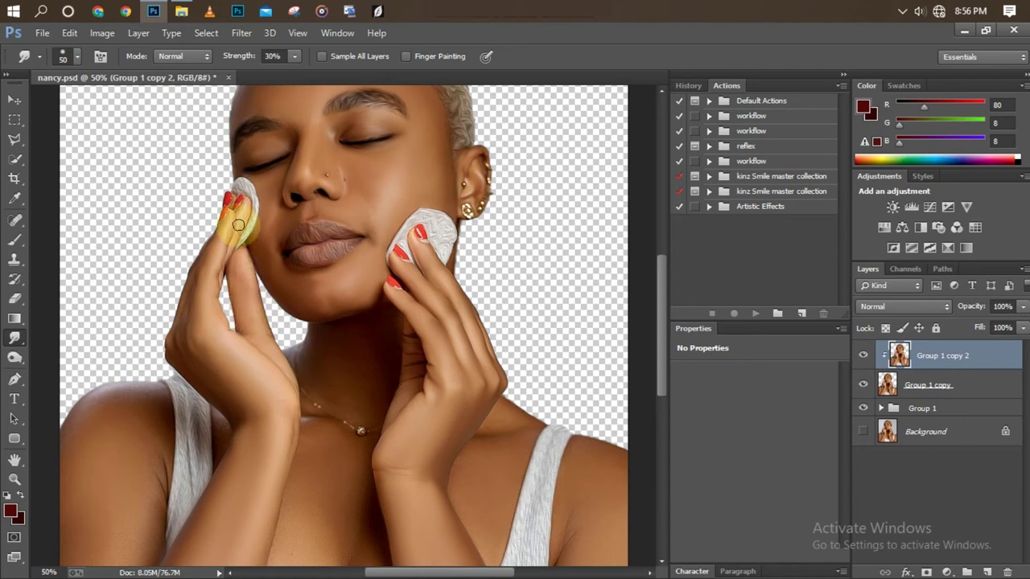
{"action": "key", "text": "ctrl+minus"}
{"action": "key", "text": "ctrl+minus"}
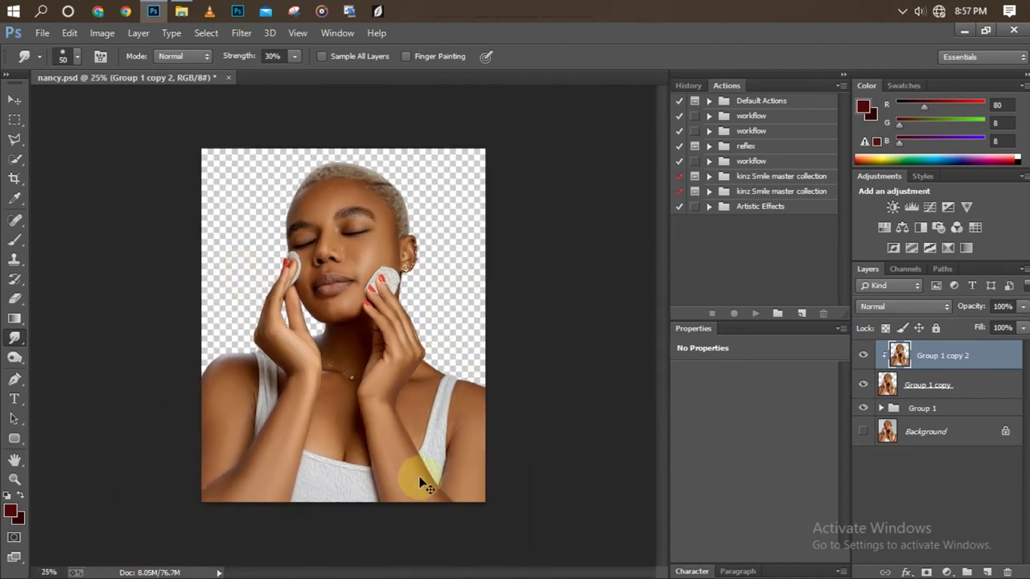
{"action": "key", "text": "ctrl+minus"}
{"action": "key", "text": "ctrl+plus"}
{"action": "key", "text": "ctrl+plus"}
{"action": "key", "text": "bracketright"}
{"action": "key", "text": "bracketright"}
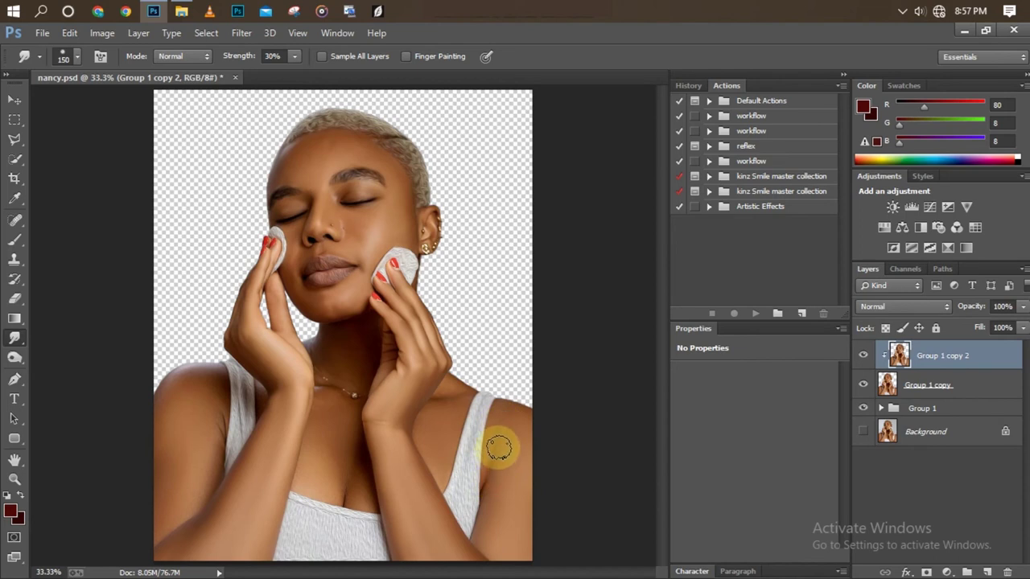
Smudge the shoulder area at a close zoom with a slightly smaller brush.
{"action": "key", "text": "bracketleft"}
{"action": "key", "text": "bracketleft"}
{"action": "key", "text": "bracketleft"}
{"action": "key", "text": "ctrl+plus"}
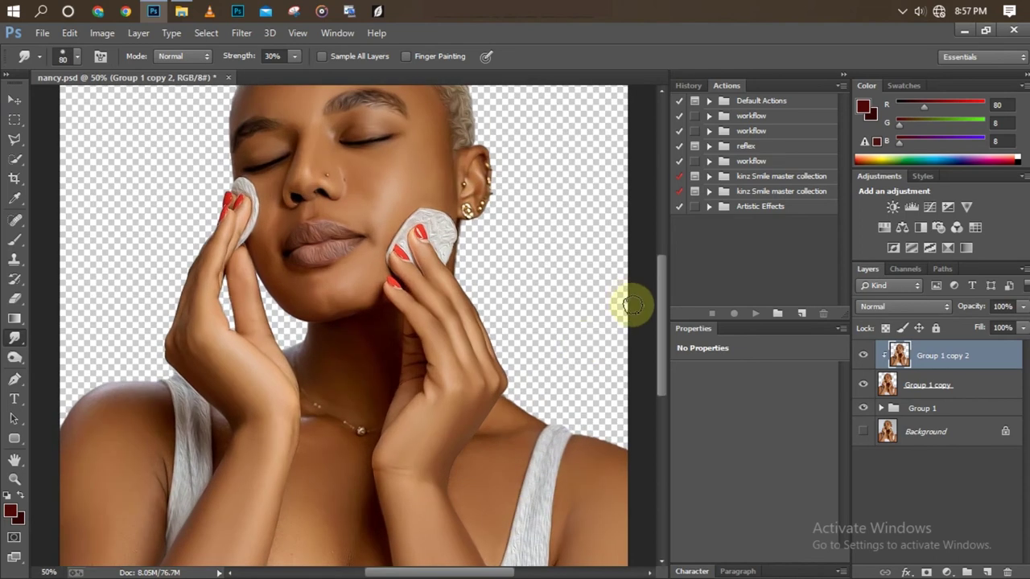
{"action": "left_click_drag", "start_coordinate": [654, 333], "coordinate": [540, 357]}
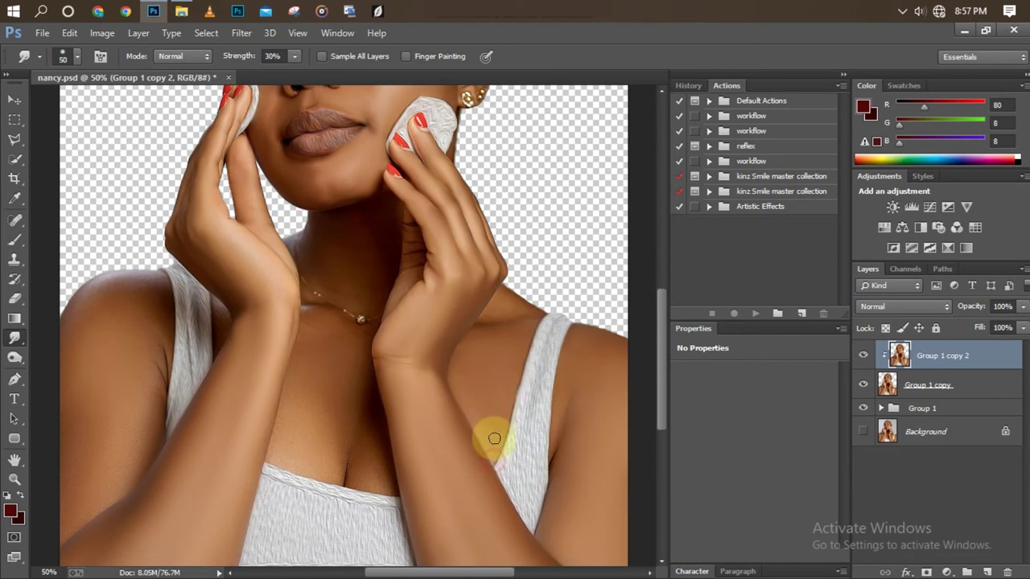
{"action": "key", "text": "bracketright"}
{"action": "key", "text": "bracketright"}
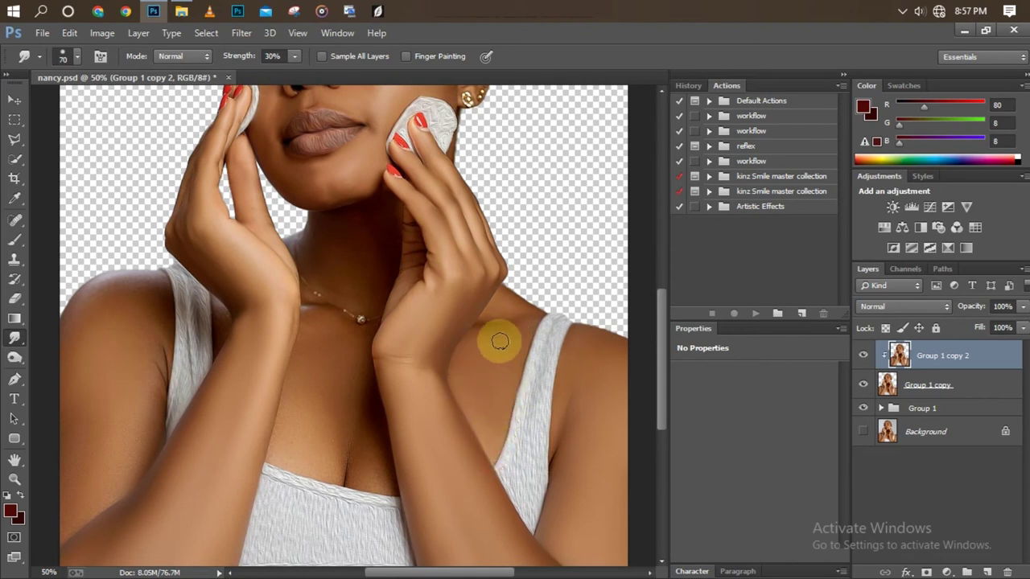
{"action": "key", "text": "bracketleft"}
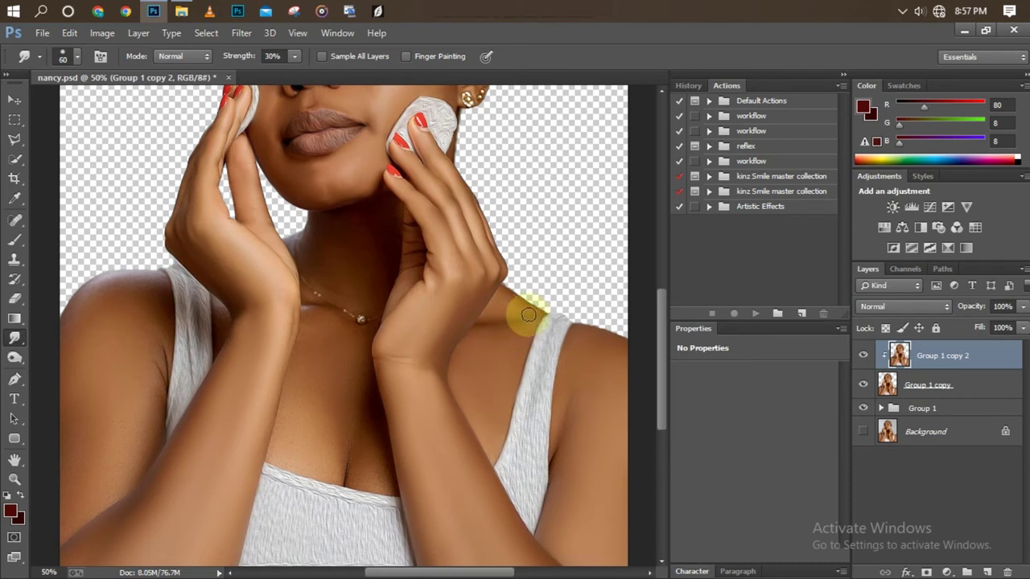
{"action": "left_click_drag", "start_coordinate": [504, 299], "coordinate": [498, 302]}
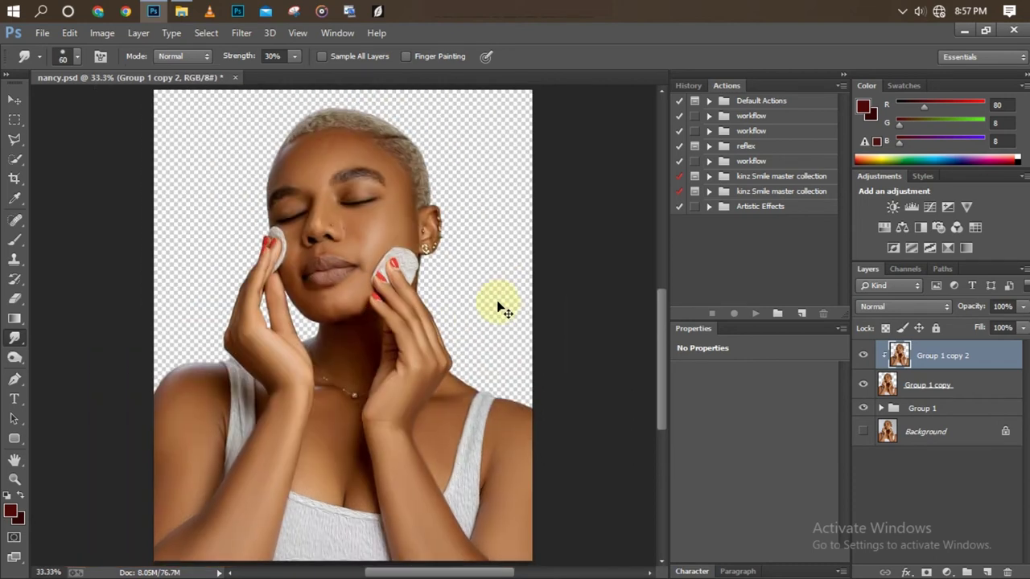
{"action": "left_click_drag", "start_coordinate": [659, 384], "coordinate": [659, 428]}
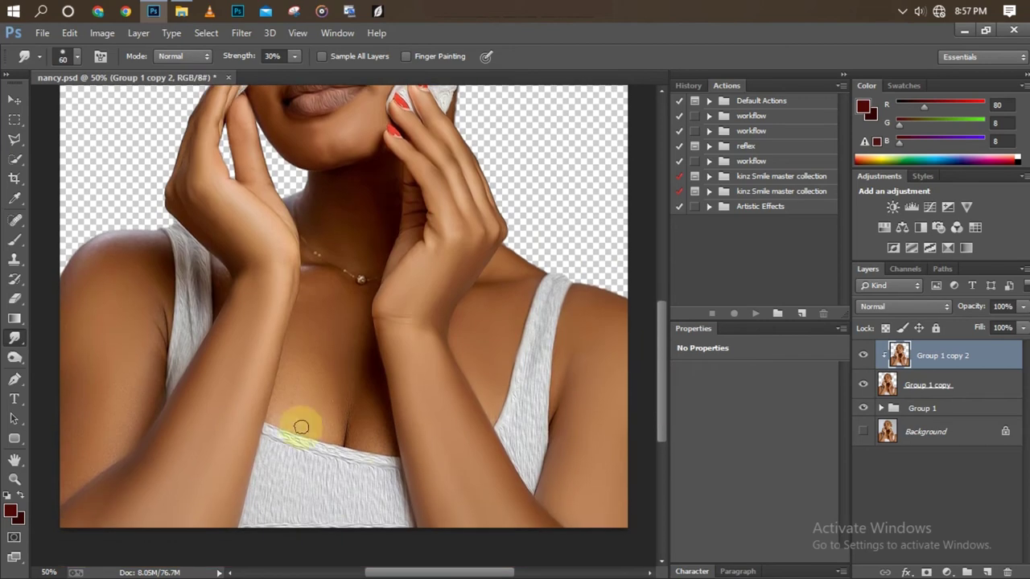
Smudge the cleavage, neckline, chest and side of the neck.
{"action": "mouse_move", "coordinate": [385, 447]}
{"action": "left_mouse_down"}
{"action": "mouse_move", "coordinate": [374, 426]}
{"action": "mouse_move", "coordinate": [340, 430]}
{"action": "left_mouse_up"}
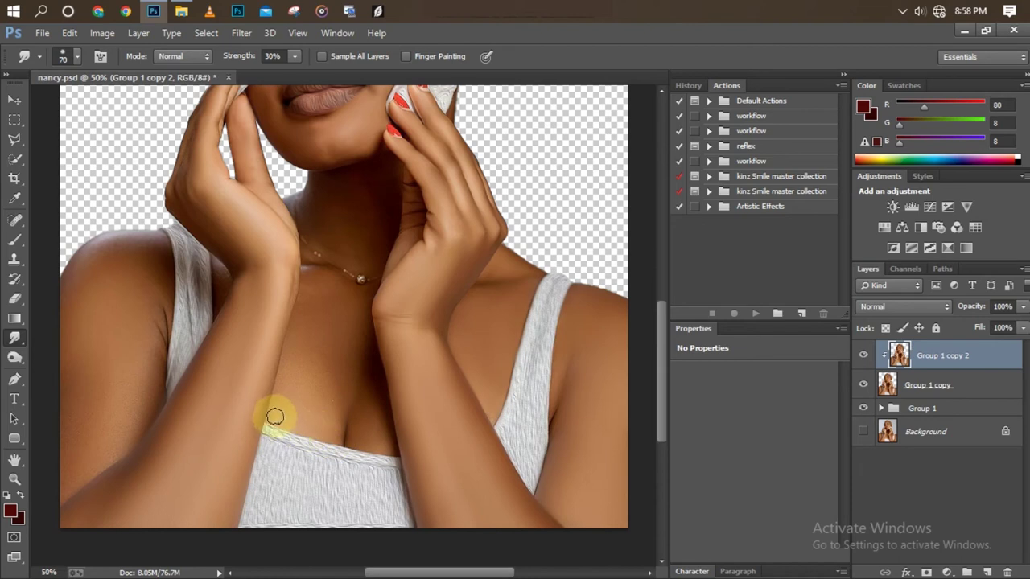
{"action": "key", "text": "bracketright"}
{"action": "key", "text": "bracketright"}
{"action": "mouse_move", "coordinate": [304, 374]}
{"action": "left_mouse_down"}
{"action": "mouse_move", "coordinate": [322, 386]}
{"action": "mouse_move", "coordinate": [345, 362]}
{"action": "mouse_move", "coordinate": [313, 386]}
{"action": "mouse_move", "coordinate": [306, 287]}
{"action": "mouse_move", "coordinate": [329, 269]}
{"action": "mouse_move", "coordinate": [337, 289]}
{"action": "mouse_move", "coordinate": [313, 279]}
{"action": "mouse_move", "coordinate": [366, 360]}
{"action": "left_mouse_up"}
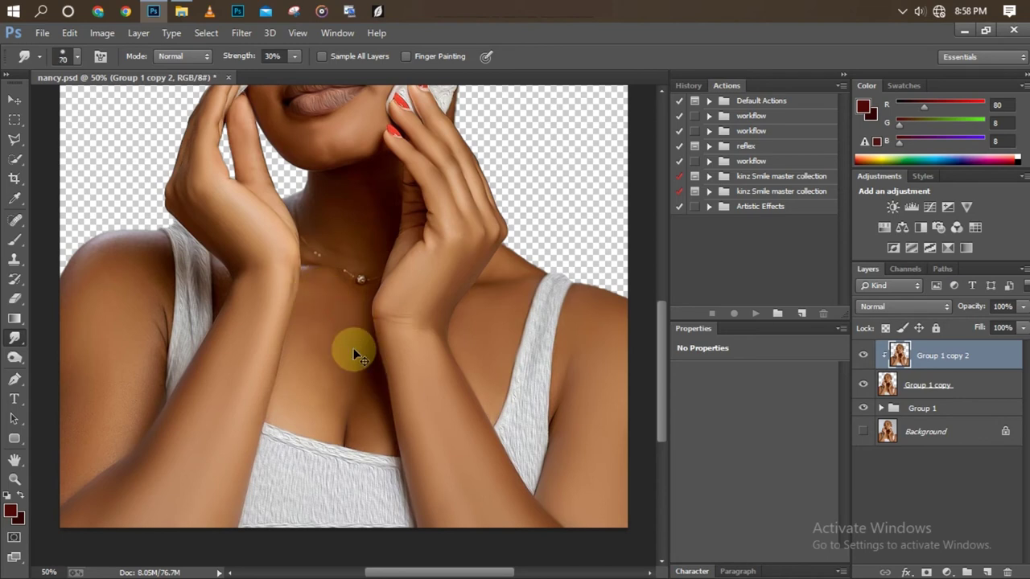
{"action": "key", "text": "ctrl+plus"}
{"action": "key", "text": "bracketleft"}
{"action": "key", "text": "bracketleft"}
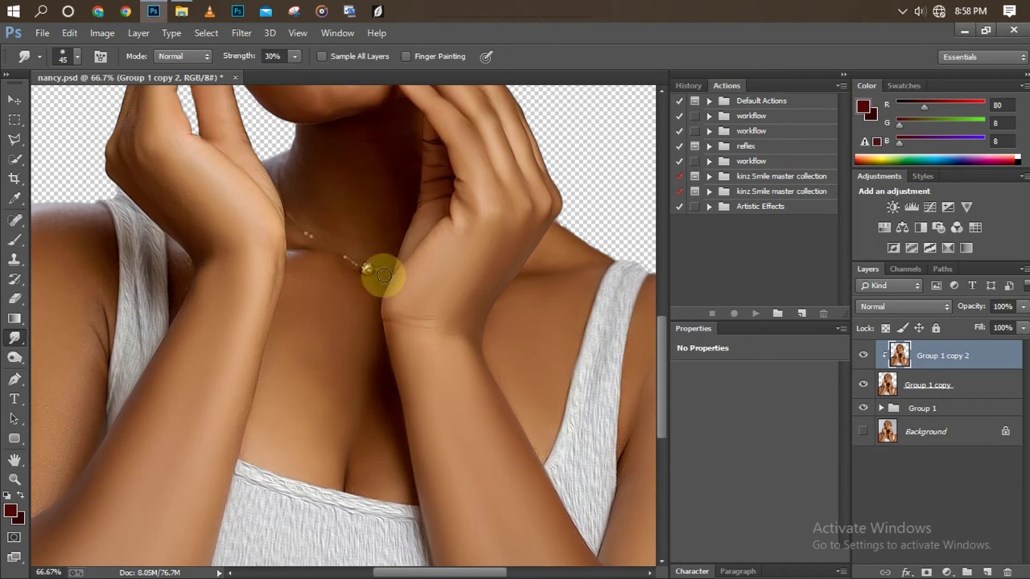
{"action": "key", "text": "ctrl+minus"}
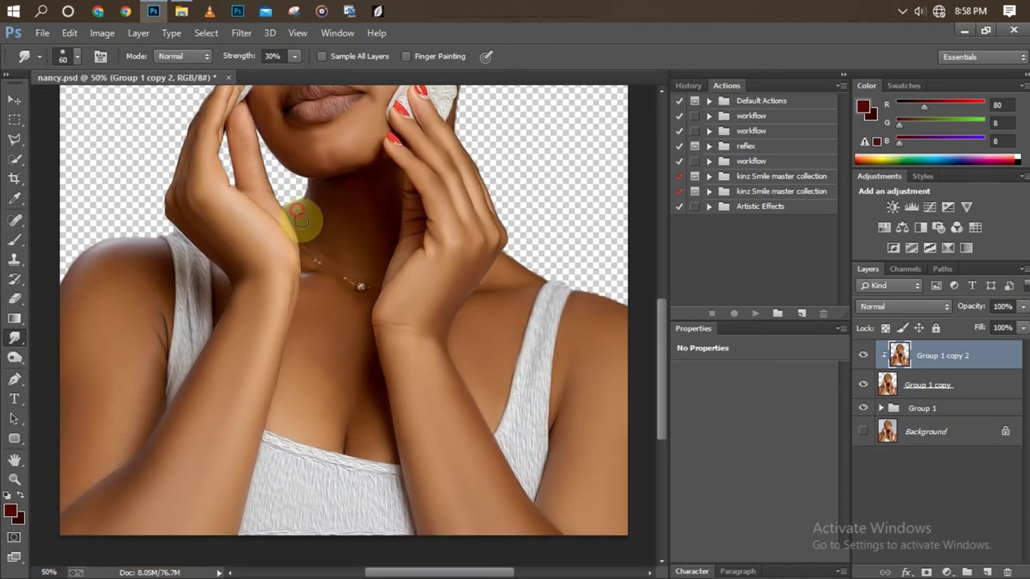
{"action": "mouse_move", "coordinate": [317, 241]}
{"action": "left_mouse_down"}
{"action": "mouse_move", "coordinate": [384, 242]}
{"action": "mouse_move", "coordinate": [362, 202]}
{"action": "mouse_move", "coordinate": [363, 265]}
{"action": "mouse_move", "coordinate": [322, 202]}
{"action": "mouse_move", "coordinate": [331, 194]}
{"action": "mouse_move", "coordinate": [365, 228]}
{"action": "mouse_move", "coordinate": [361, 207]}
{"action": "mouse_move", "coordinate": [349, 234]}
{"action": "mouse_move", "coordinate": [365, 257]}
{"action": "left_mouse_up"}
Smudge along the arm edge, then duplicate the layer as Group 1 copy 3.
{"action": "scroll", "coordinate": [366, 258], "scroll_direction": "up", "scroll_amount": 5}
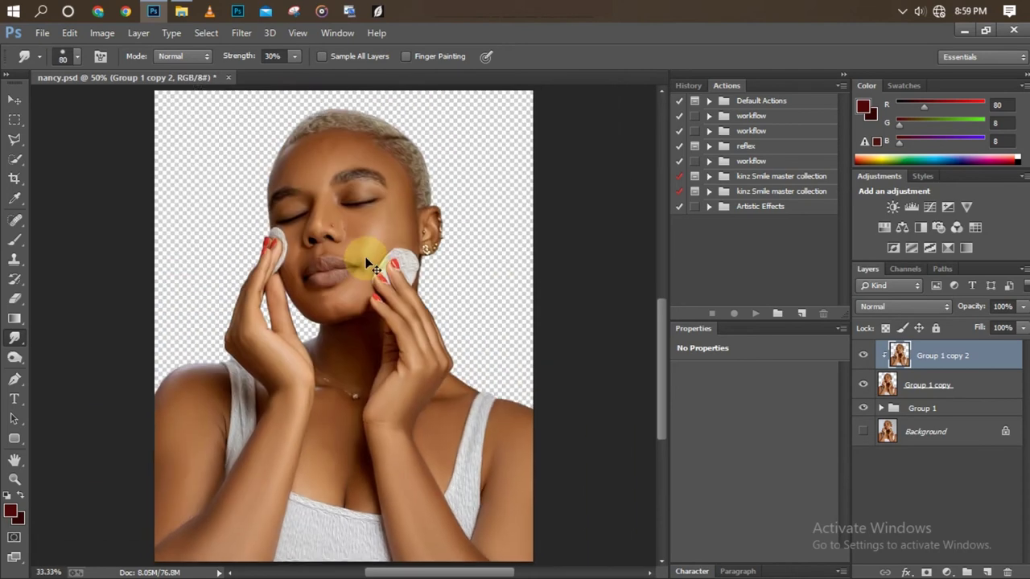
{"action": "key", "text": "bracketleft"}
{"action": "key", "text": "bracketleft"}
{"action": "key", "text": "bracketleft"}
{"action": "mouse_move", "coordinate": [217, 454]}
{"action": "left_mouse_down"}
{"action": "mouse_move", "coordinate": [226, 433]}
{"action": "mouse_move", "coordinate": [202, 459]}
{"action": "mouse_move", "coordinate": [237, 429]}
{"action": "mouse_move", "coordinate": [221, 437]}
{"action": "mouse_move", "coordinate": [241, 379]}
{"action": "mouse_move", "coordinate": [232, 367]}
{"action": "left_mouse_up"}
{"action": "key", "text": "bracketright"}
{"action": "key", "text": "ctrl+minus"}
{"action": "key", "text": "ctrl+minus"}
{"action": "key", "text": "ctrl+minus"}
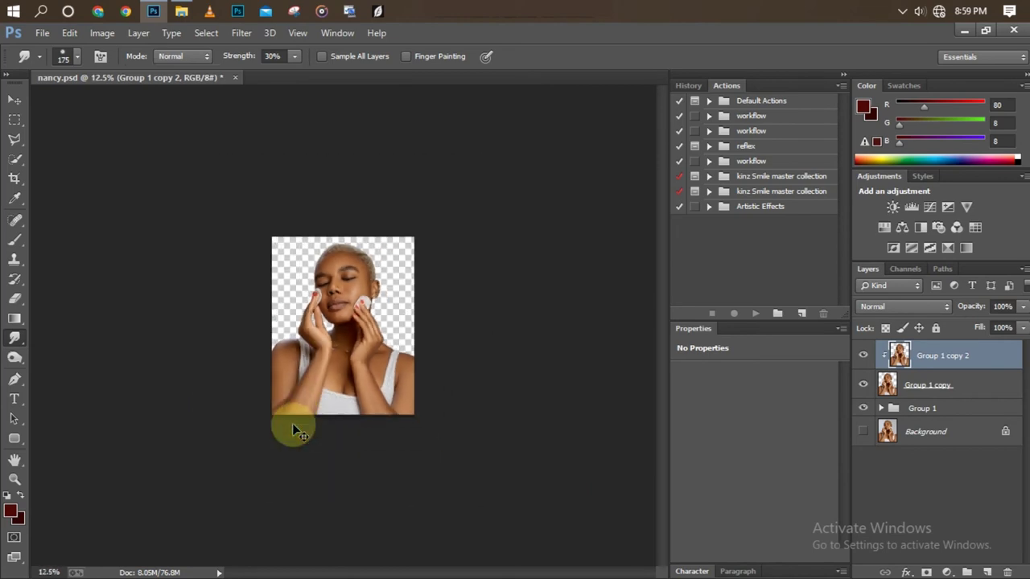
{"action": "key", "text": "ctrl+plus"}
{"action": "key", "text": "ctrl+plus"}
{"action": "key", "text": "ctrl+plus"}
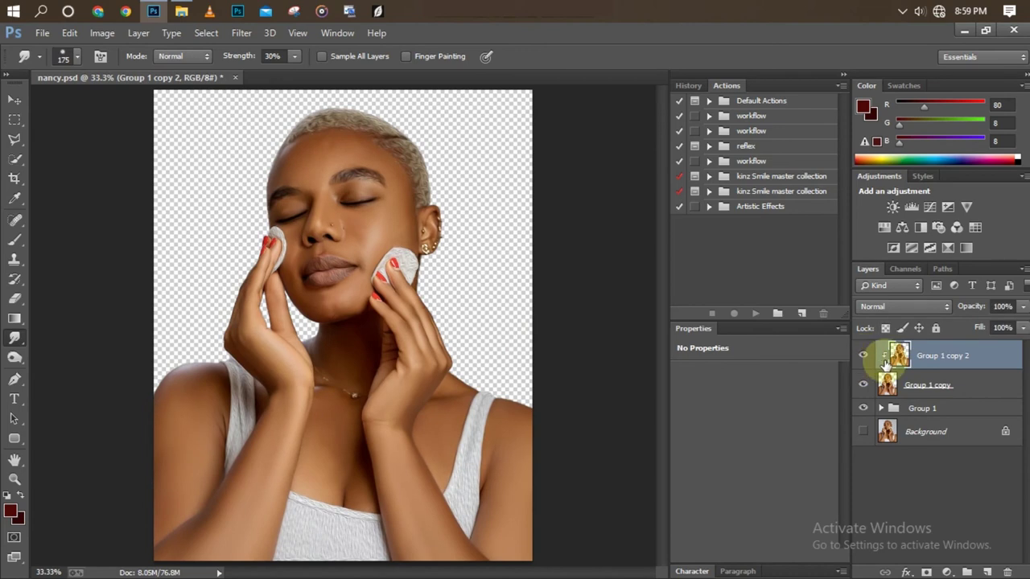
{"action": "key", "text": "ctrl+j"}
{"action": "right_click", "coordinate": [933, 355]}
Clip Group 1 copy 3 to the layer below and set Smudge strength to 10%.
{"action": "left_click", "coordinate": [488, 286]}
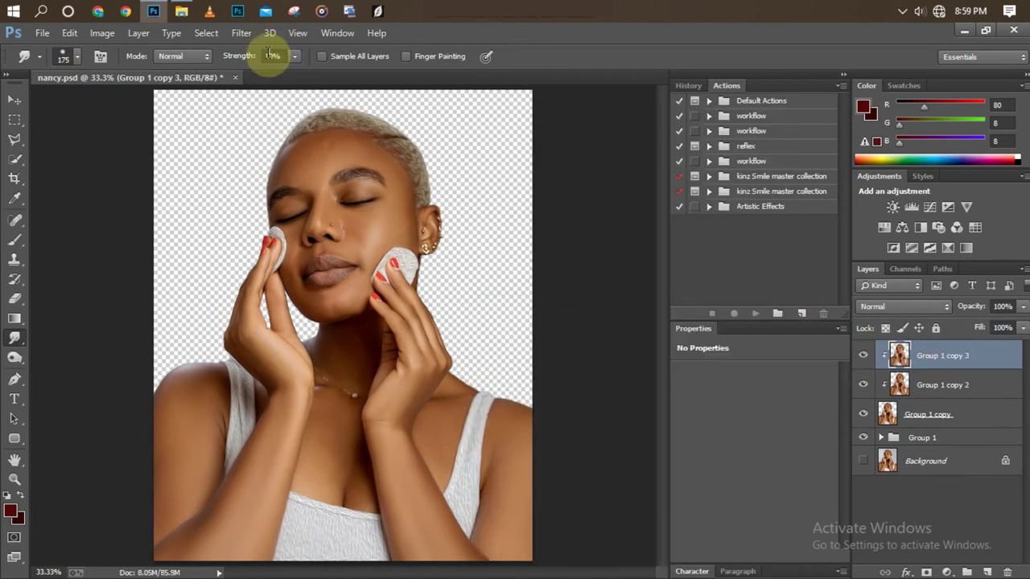
{"action": "type", "text": "0"}
{"action": "key", "text": "Return"}
{"action": "key", "text": "bracketleft"}
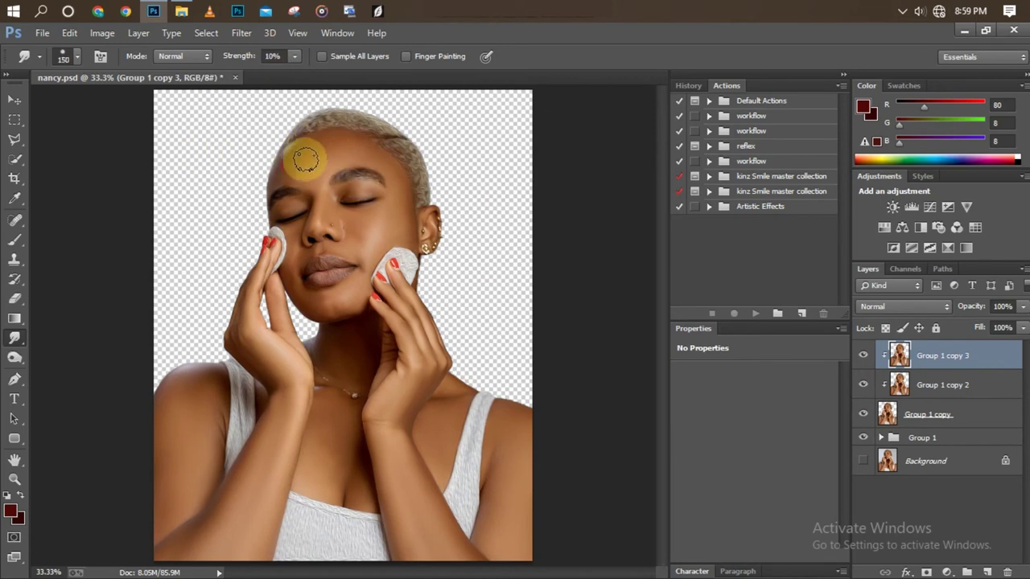
Lightly blend the skin across the forehead and over the upper lip.
{"action": "mouse_move", "coordinate": [306, 160]}
{"action": "left_mouse_down"}
{"action": "mouse_move", "coordinate": [350, 148]}
{"action": "mouse_move", "coordinate": [395, 177]}
{"action": "mouse_move", "coordinate": [400, 232]}
{"action": "mouse_move", "coordinate": [379, 239]}
{"action": "mouse_move", "coordinate": [386, 232]}
{"action": "mouse_move", "coordinate": [367, 225]}
{"action": "mouse_move", "coordinate": [368, 206]}
{"action": "mouse_move", "coordinate": [320, 225]}
{"action": "mouse_move", "coordinate": [321, 196]}
{"action": "mouse_move", "coordinate": [329, 211]}
{"action": "mouse_move", "coordinate": [306, 212]}
{"action": "mouse_move", "coordinate": [287, 295]}
{"action": "mouse_move", "coordinate": [322, 310]}
{"action": "mouse_move", "coordinate": [361, 276]}
{"action": "mouse_move", "coordinate": [333, 303]}
{"action": "mouse_move", "coordinate": [354, 282]}
{"action": "left_mouse_up"}
{"action": "key", "text": "bracketleft"}
{"action": "key", "text": "bracketleft"}
{"action": "key", "text": "bracketleft"}
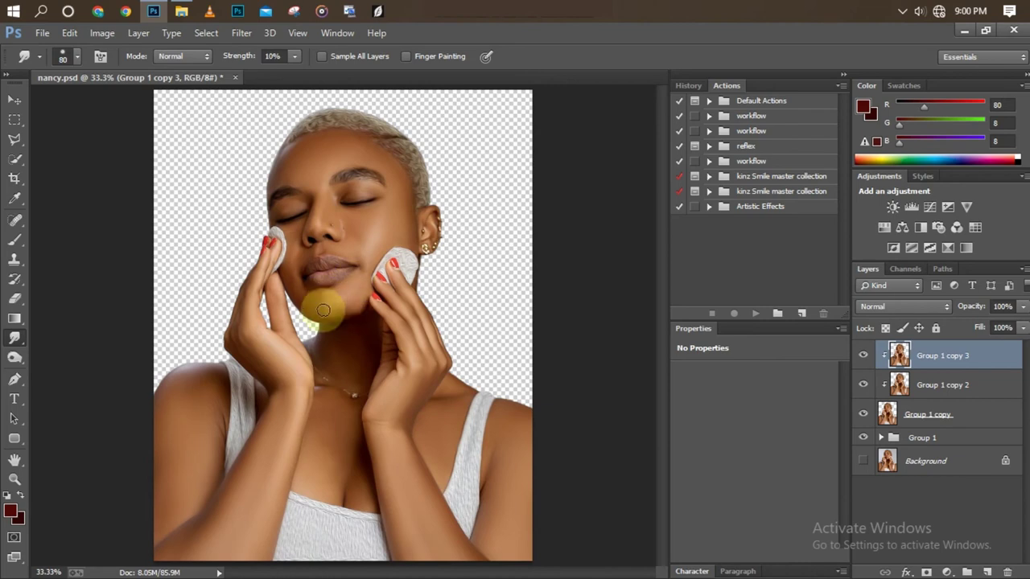
{"action": "key", "text": "ctrl+plus"}
{"action": "key", "text": "ctrl+plus"}
{"action": "mouse_move", "coordinate": [269, 173]}
{"action": "left_mouse_down"}
{"action": "mouse_move", "coordinate": [246, 161]}
{"action": "mouse_move", "coordinate": [282, 179]}
{"action": "mouse_move", "coordinate": [298, 161]}
{"action": "mouse_move", "coordinate": [305, 172]}
{"action": "mouse_move", "coordinate": [294, 131]}
{"action": "mouse_move", "coordinate": [320, 140]}
{"action": "left_mouse_up"}
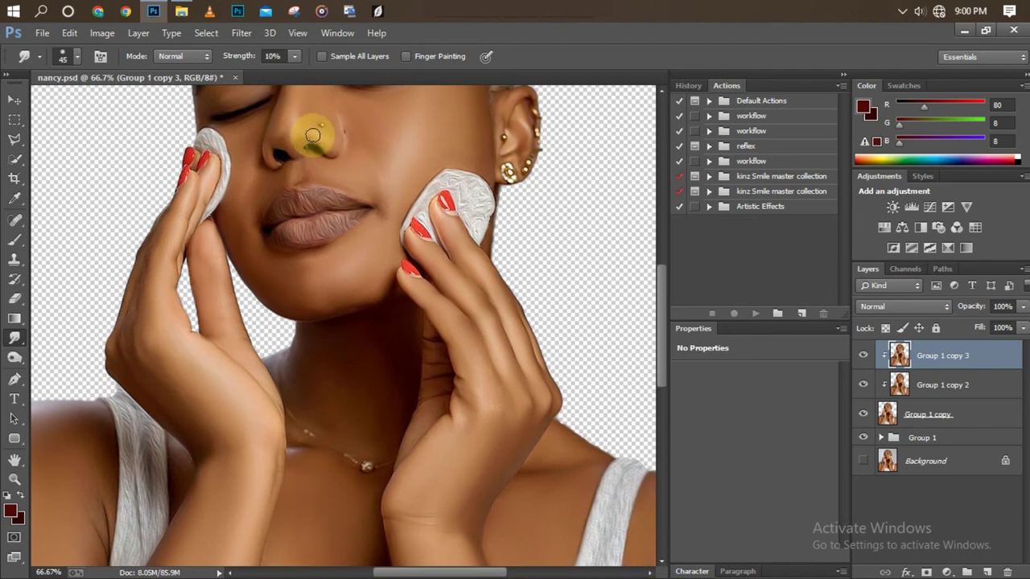
Smooth the lower lip's texture with a slightly smaller brush.
{"action": "key", "text": "bracketleft"}
{"action": "key", "text": "ctrl+minus"}
{"action": "key", "text": "ctrl+plus"}
{"action": "mouse_move", "coordinate": [284, 238]}
{"action": "left_mouse_down"}
{"action": "mouse_move", "coordinate": [335, 230]}
{"action": "mouse_move", "coordinate": [316, 242]}
{"action": "mouse_move", "coordinate": [287, 241]}
{"action": "mouse_move", "coordinate": [287, 232]}
{"action": "mouse_move", "coordinate": [381, 202]}
{"action": "mouse_move", "coordinate": [314, 230]}
{"action": "mouse_move", "coordinate": [277, 220]}
{"action": "mouse_move", "coordinate": [305, 192]}
{"action": "mouse_move", "coordinate": [338, 197]}
{"action": "mouse_move", "coordinate": [304, 204]}
{"action": "left_mouse_up"}
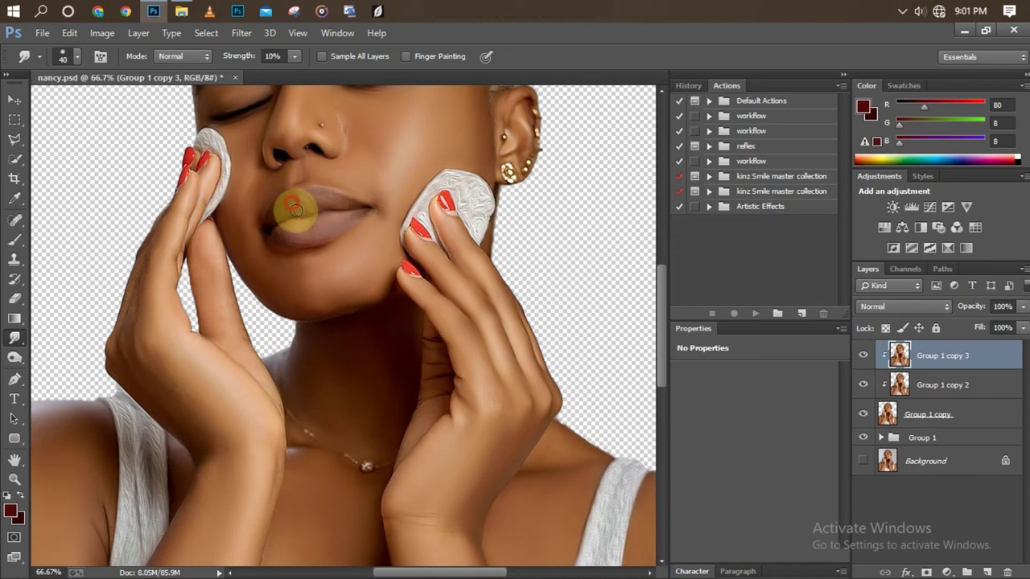
{"action": "scroll", "coordinate": [292, 202], "scroll_direction": "down", "scroll_amount": 1}
{"action": "scroll", "coordinate": [321, 217], "scroll_direction": "down", "scroll_amount": 1}
{"action": "scroll", "coordinate": [354, 233], "scroll_direction": "down", "scroll_amount": 1}
{"action": "scroll", "coordinate": [396, 251], "scroll_direction": "up", "scroll_amount": 2}
{"action": "scroll", "coordinate": [400, 256], "scroll_direction": "down", "scroll_amount": 1}
{"action": "scroll", "coordinate": [447, 231], "scroll_direction": "up", "scroll_amount": 1}
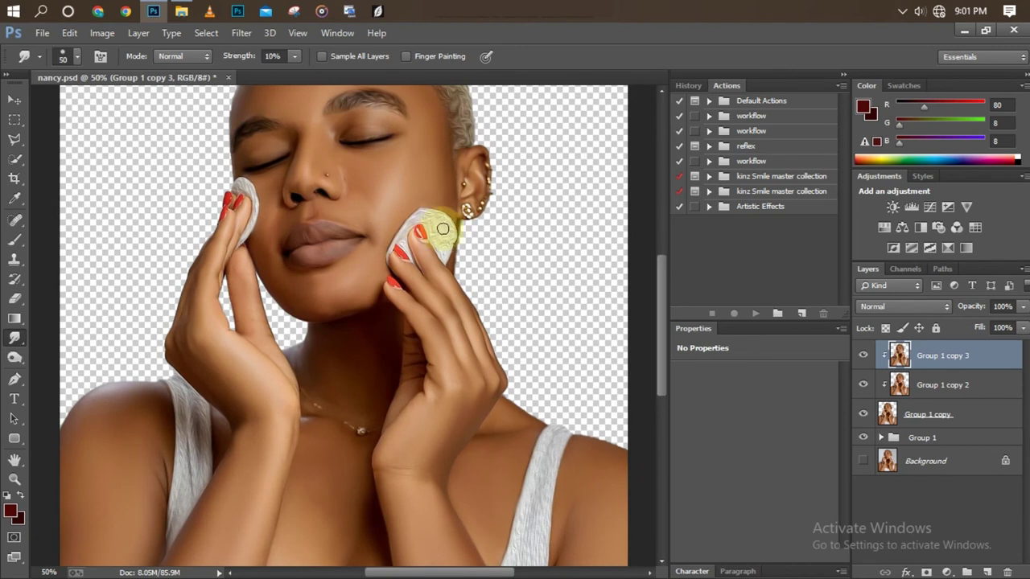
{"action": "scroll", "coordinate": [386, 242], "scroll_direction": "down", "scroll_amount": 2}
{"action": "scroll", "coordinate": [358, 261], "scroll_direction": "up", "scroll_amount": 1}
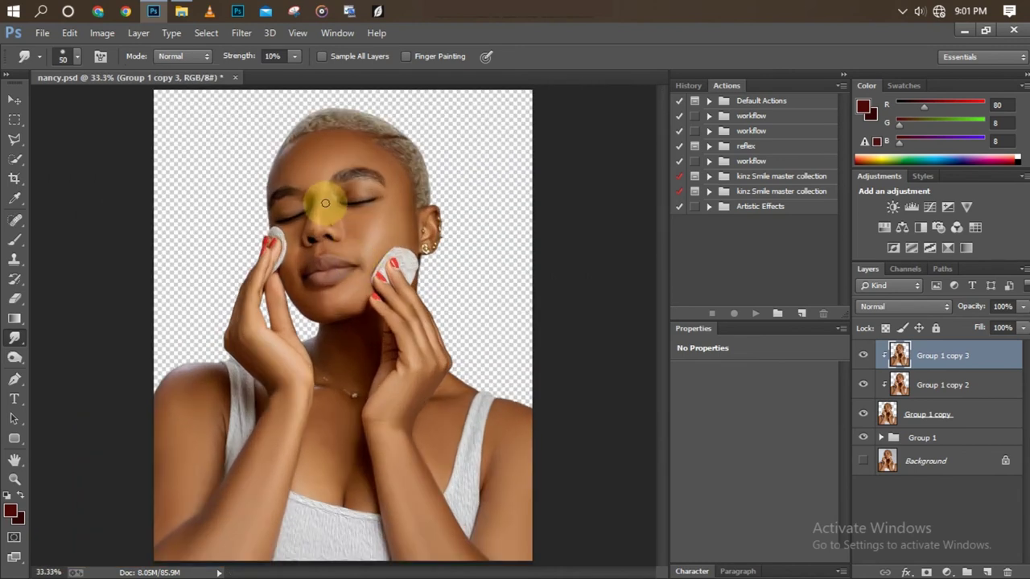
Smudge the edges of the right and left cotton pads at 30% strength.
{"action": "left_click_drag", "start_coordinate": [320, 202], "coordinate": [288, 196]}
{"action": "type", "text": "30"}
{"action": "key", "text": "Return"}
{"action": "key", "text": "ctrl+plus"}
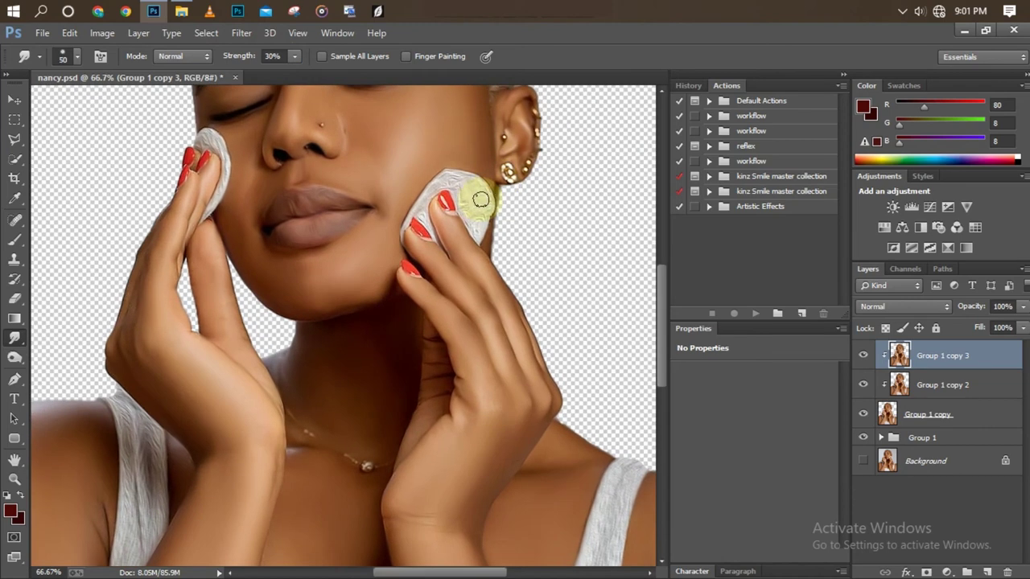
{"action": "left_click_drag", "start_coordinate": [478, 232], "coordinate": [480, 190]}
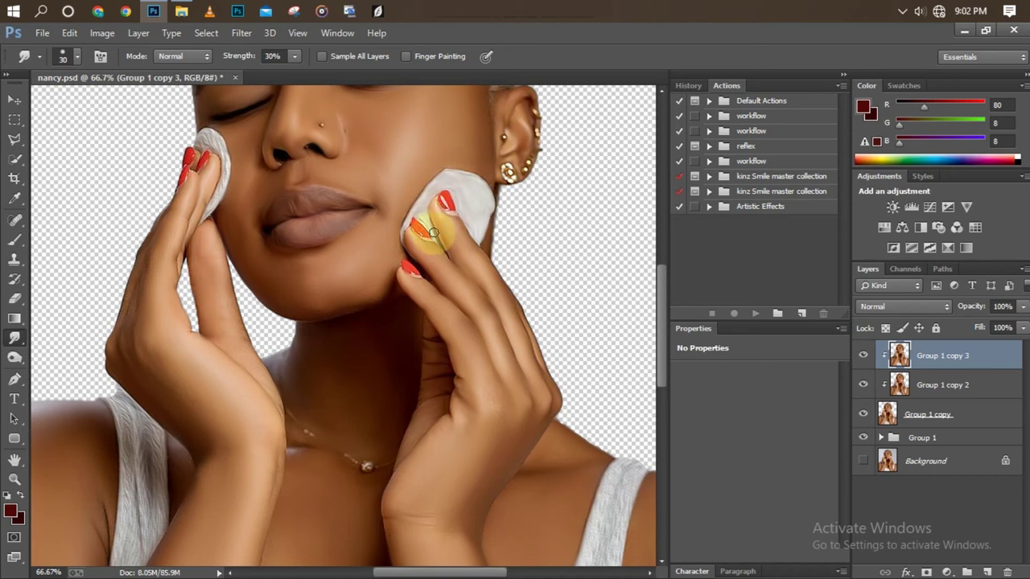
{"action": "mouse_move", "coordinate": [207, 196]}
{"action": "left_mouse_down"}
{"action": "mouse_move", "coordinate": [218, 172]}
{"action": "mouse_move", "coordinate": [218, 191]}
{"action": "mouse_move", "coordinate": [207, 135]}
{"action": "left_mouse_up"}
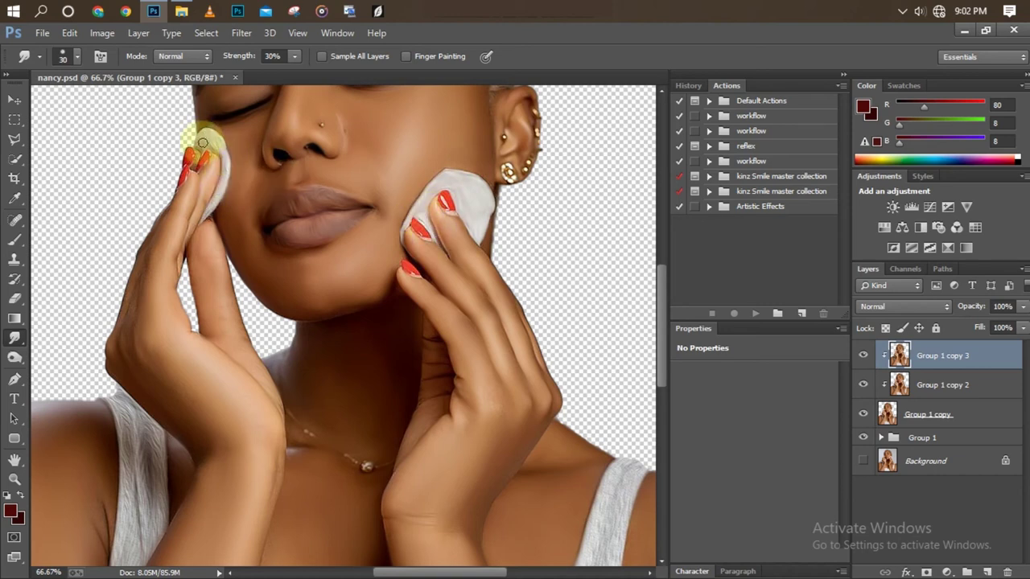
{"action": "key", "text": "ctrl+minus"}
{"action": "key", "text": "ctrl+minus"}
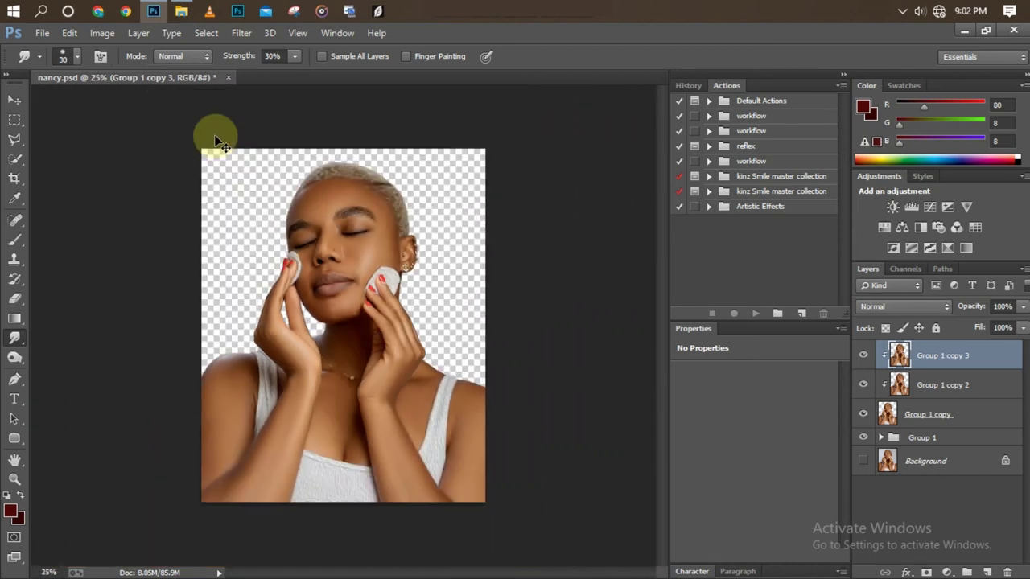
{"action": "key", "text": "ctrl+minus"}
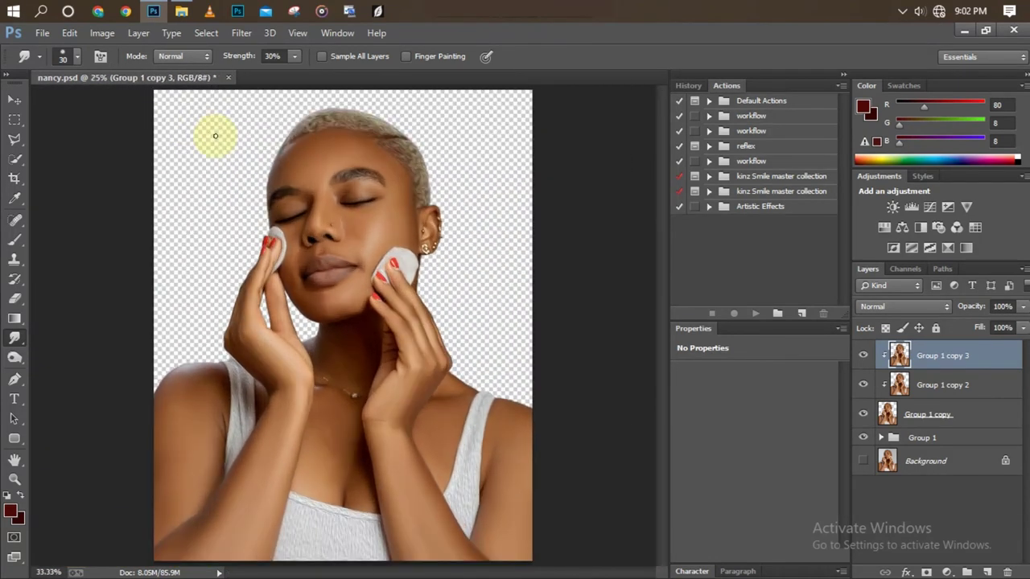
Move Layer 2 out of Group 1 to the top, duplicate it, and clip the copy.
{"action": "left_click", "coordinate": [881, 437]}
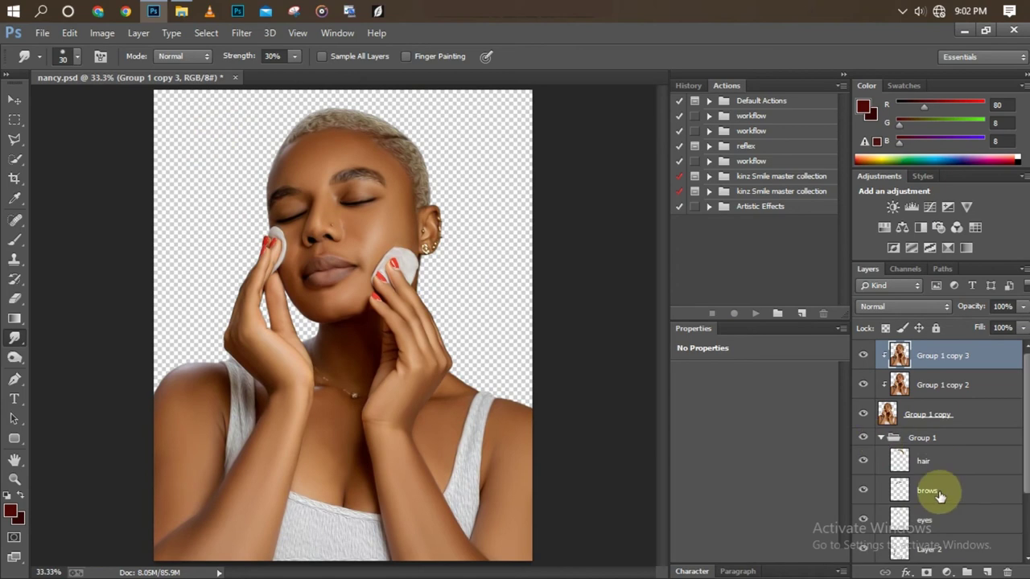
{"action": "left_click_drag", "start_coordinate": [871, 547], "coordinate": [921, 358]}
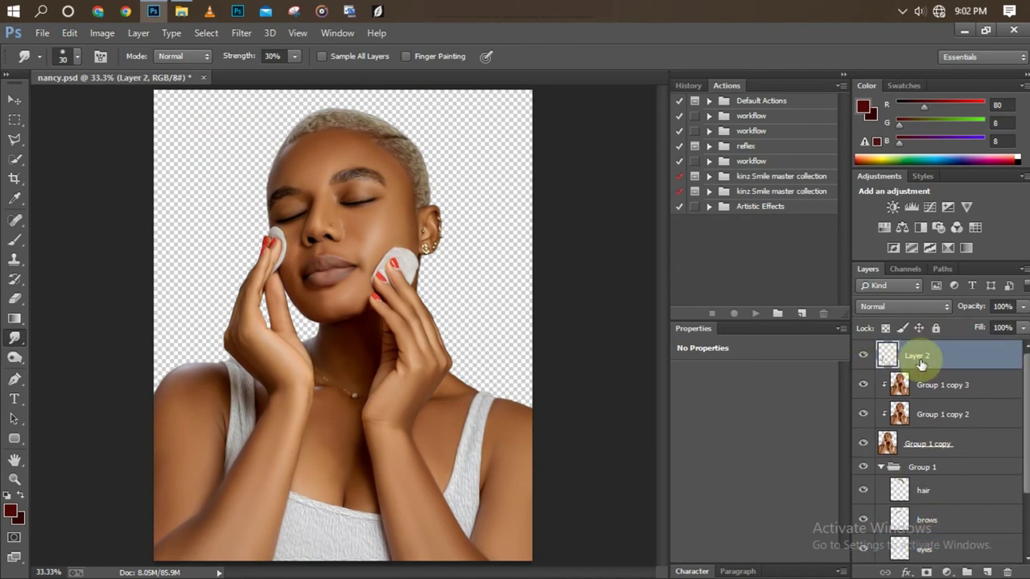
{"action": "key", "text": "ctrl+j"}
{"action": "right_click", "coordinate": [921, 364]}
{"action": "left_click", "coordinate": [514, 297]}
Smudge the right shoulder strap with an 80 px brush.
{"action": "key", "text": "ctrl+minus"}
{"action": "key", "text": "ctrl+plus"}
{"action": "key", "text": "ctrl+plus"}
{"action": "key", "text": "bracketright"}
{"action": "key", "text": "bracketright"}
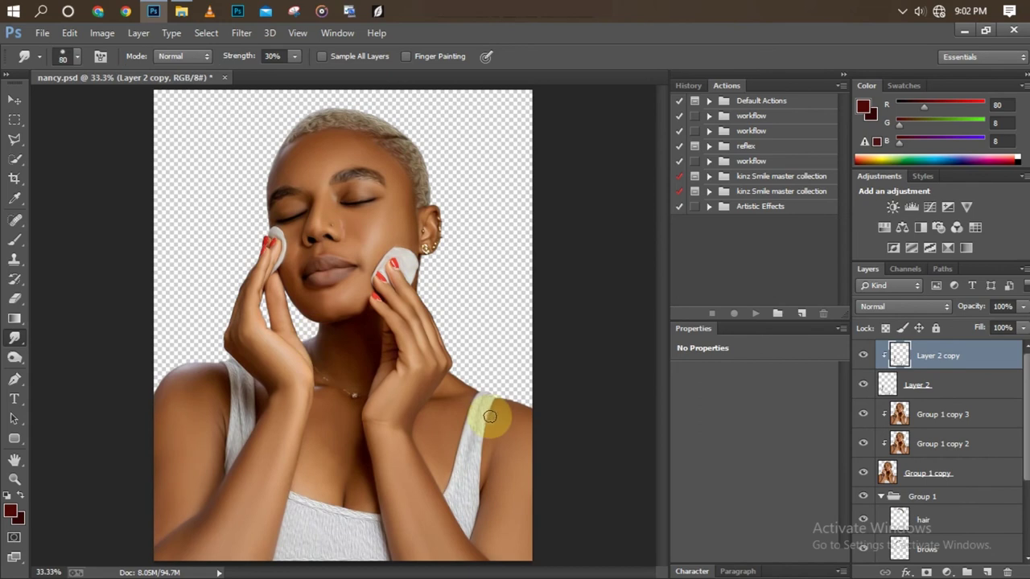
{"action": "key", "text": "bracketright"}
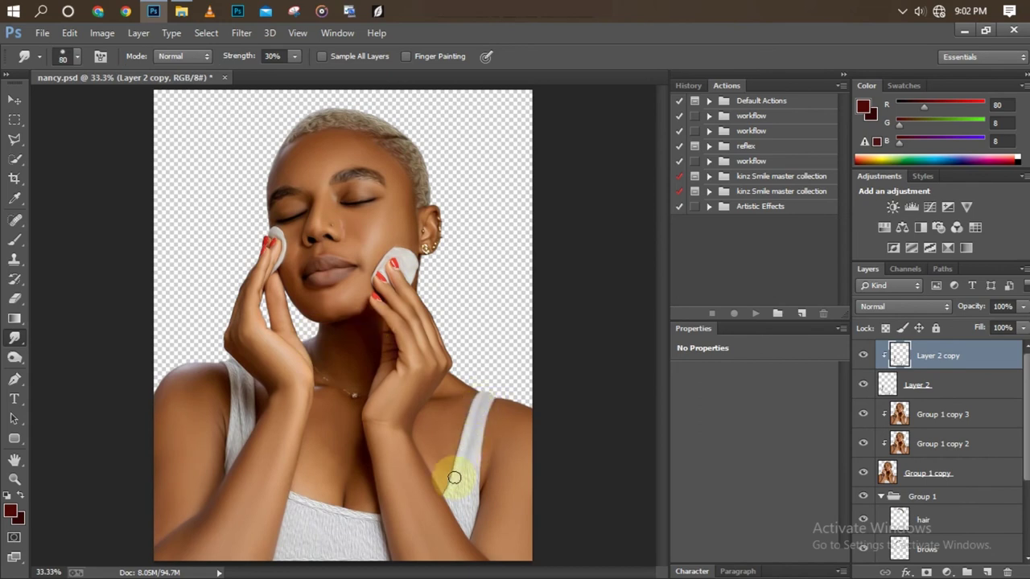
{"action": "mouse_move", "coordinate": [473, 473]}
{"action": "left_mouse_down"}
{"action": "mouse_move", "coordinate": [472, 524]}
{"action": "mouse_move", "coordinate": [472, 490]}
{"action": "mouse_move", "coordinate": [459, 513]}
{"action": "mouse_move", "coordinate": [391, 517]}
{"action": "mouse_move", "coordinate": [237, 442]}
{"action": "mouse_move", "coordinate": [299, 487]}
{"action": "mouse_move", "coordinate": [306, 473]}
{"action": "mouse_move", "coordinate": [363, 492]}
{"action": "mouse_move", "coordinate": [348, 501]}
{"action": "left_mouse_up"}
Smudge the white top and strap edges at brush size 70, then load and clear its selection.
{"action": "key", "text": "ctrl+minus"}
{"action": "key", "text": "bracketright"}
{"action": "key", "text": "bracketright"}
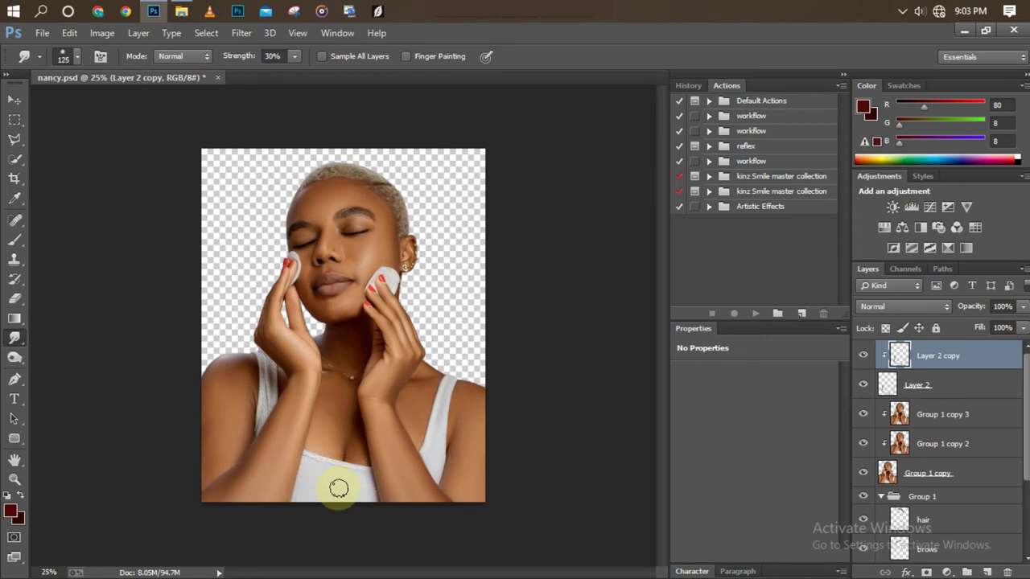
{"action": "key", "text": "bracketleft"}
{"action": "key", "text": "bracketleft"}
{"action": "key", "text": "bracketleft"}
{"action": "key", "text": "ctrl+plus"}
{"action": "mouse_move", "coordinate": [296, 499]}
{"action": "left_mouse_down"}
{"action": "mouse_move", "coordinate": [361, 510]}
{"action": "mouse_move", "coordinate": [229, 468]}
{"action": "mouse_move", "coordinate": [238, 405]}
{"action": "mouse_move", "coordinate": [248, 427]}
{"action": "mouse_move", "coordinate": [248, 379]}
{"action": "mouse_move", "coordinate": [234, 421]}
{"action": "mouse_move", "coordinate": [230, 367]}
{"action": "mouse_move", "coordinate": [243, 402]}
{"action": "left_mouse_up"}
{"action": "key", "text": "ctrl+minus"}
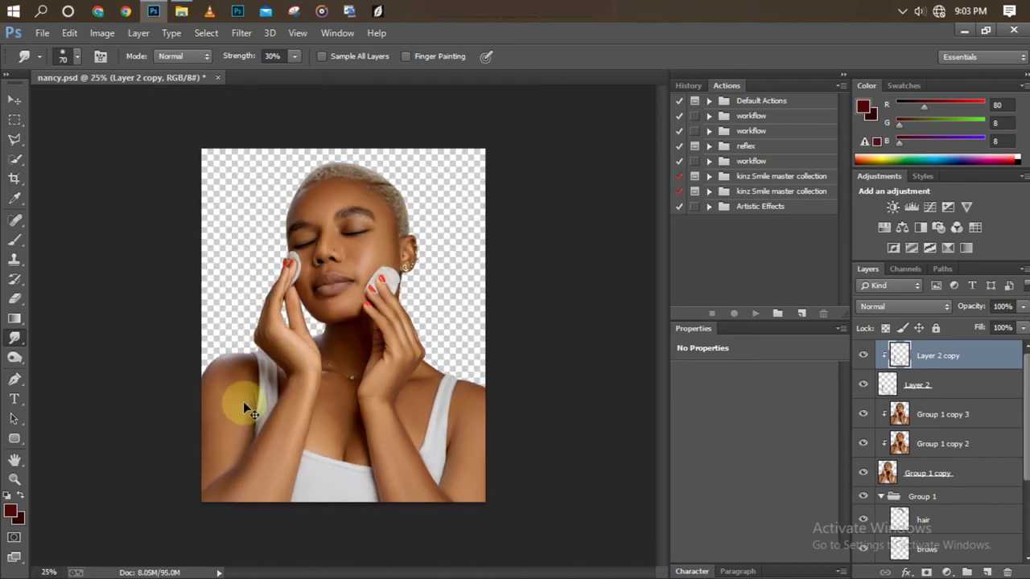
{"action": "key", "text": "ctrl+plus"}
{"action": "key", "text": "ctrl+plus"}
{"action": "key", "text": "ctrl+plus"}
{"action": "key", "text": "ctrl+minus"}
{"action": "key", "text": "ctrl+minus"}
{"action": "key", "text": "ctrl+minus"}
{"action": "left_click", "coordinate": [897, 358], "text": "ctrl"}
{"action": "key", "text": "ctrl+d"}
Stamp all visible layers into a new Layer 5 and outline the figure with the Polygonal Lasso.
{"action": "left_click", "coordinate": [977, 413]}
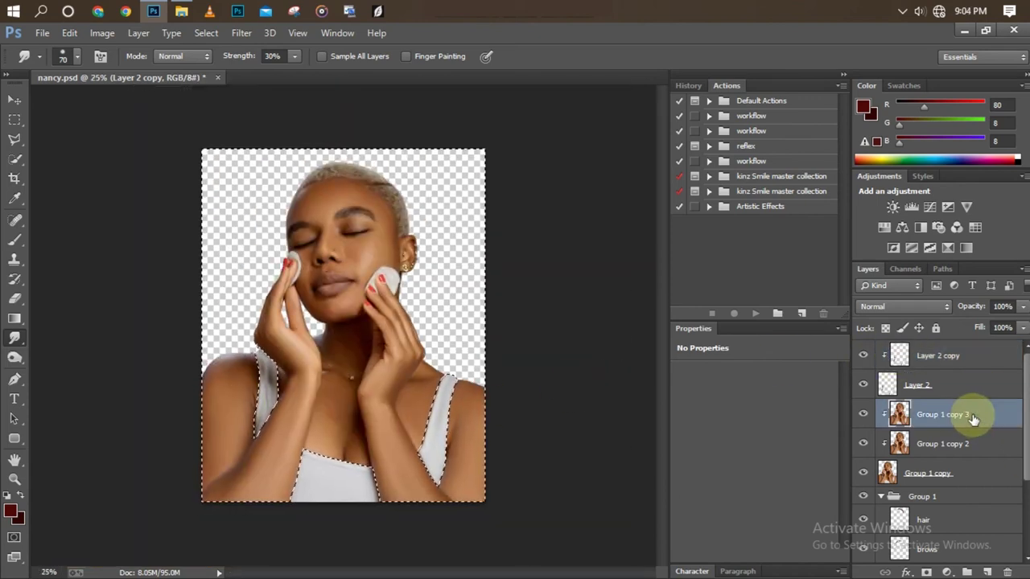
{"action": "key", "text": "ctrl+shift+alt+e"}
{"action": "left_click", "coordinate": [886, 413], "text": "ctrl"}
{"action": "right_click", "coordinate": [367, 368]}
{"action": "left_click", "coordinate": [15, 138]}
Fill the selection with skin tone #ce9c7d sampled from the photo, then deselect.
{"action": "right_click", "coordinate": [375, 266]}
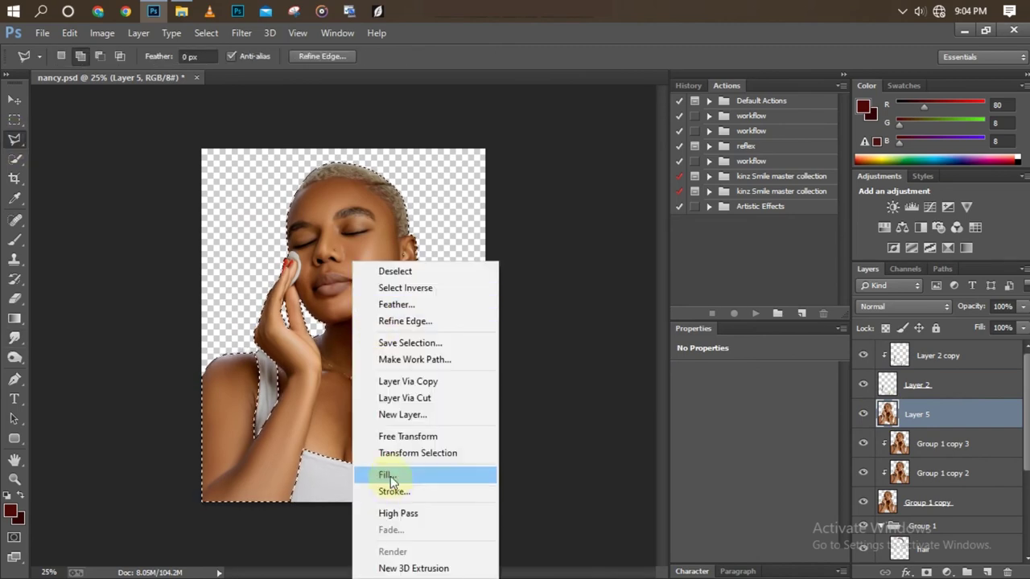
{"action": "left_click", "coordinate": [389, 474]}
{"action": "left_click", "coordinate": [654, 183]}
{"action": "left_click", "coordinate": [389, 277]}
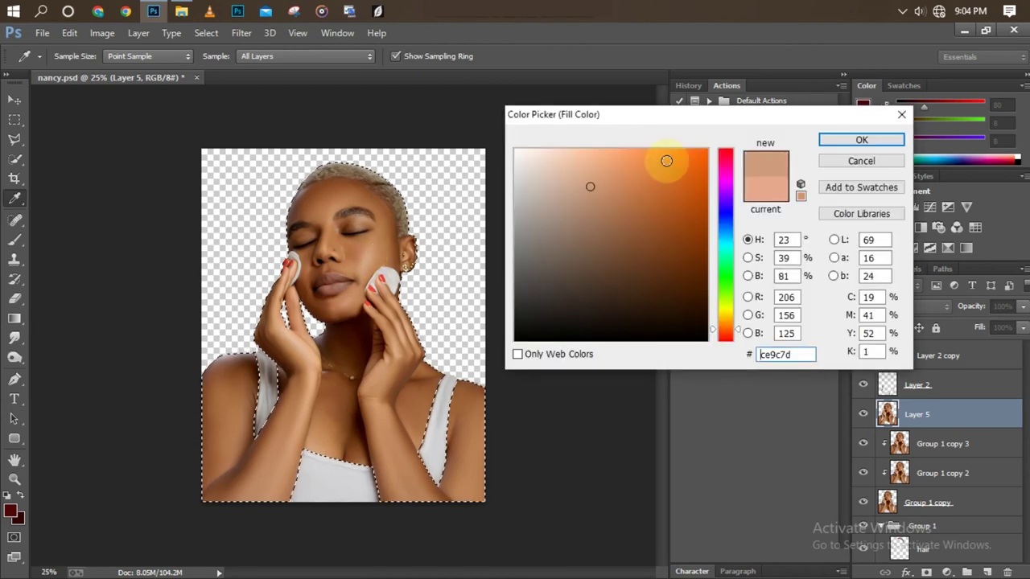
{"action": "key", "text": "Return"}
{"action": "key", "text": "Return"}
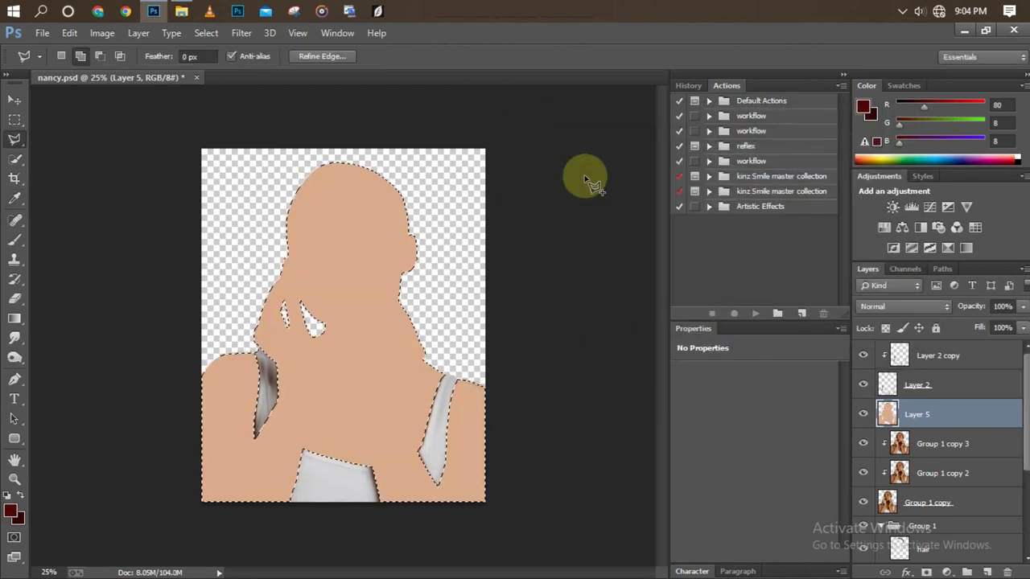
{"action": "key", "text": "ctrl+d"}
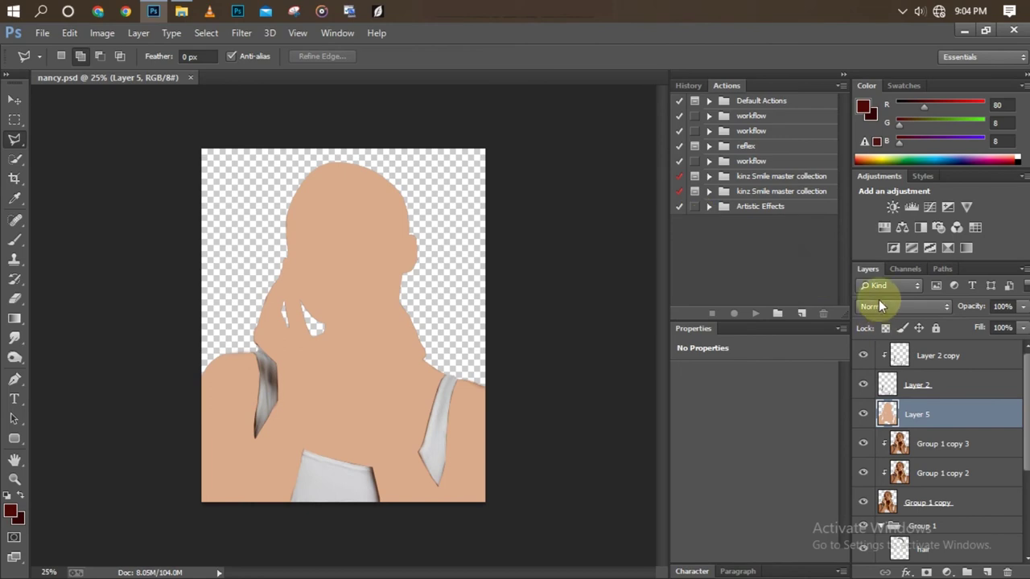
Set Layer 5's blend mode to Color to tint the portrait.
{"action": "left_click", "coordinate": [876, 306]}
{"action": "left_click", "coordinate": [899, 369]}
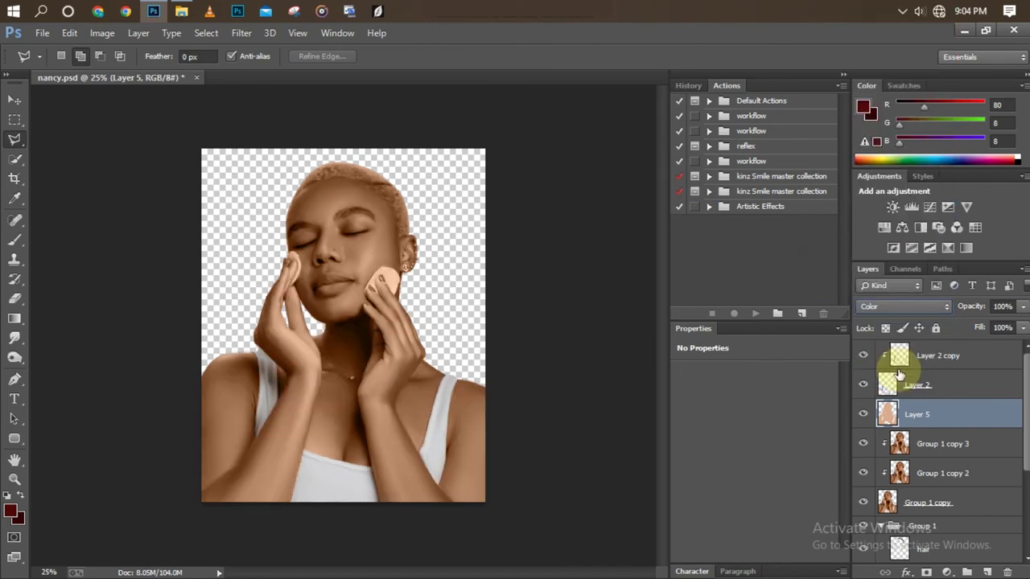
{"action": "key", "text": "ctrl+plus"}
{"action": "key", "text": "ctrl+minus"}
{"action": "key", "text": "ctrl+minus"}
{"action": "key", "text": "ctrl+plus"}
{"action": "key", "text": "ctrl+plus"}
{"action": "key", "text": "ctrl+plus"}
{"action": "key", "text": "ctrl+plus"}
{"action": "key", "text": "ctrl+minus"}
{"action": "key", "text": "ctrl+minus"}
{"action": "key", "text": "ctrl+minus"}
{"action": "key", "text": "ctrl+plus"}
Add a layer mask to Layer 5 and prepare a small Brush with black foreground.
{"action": "left_click", "coordinate": [925, 572]}
{"action": "key", "text": "b"}
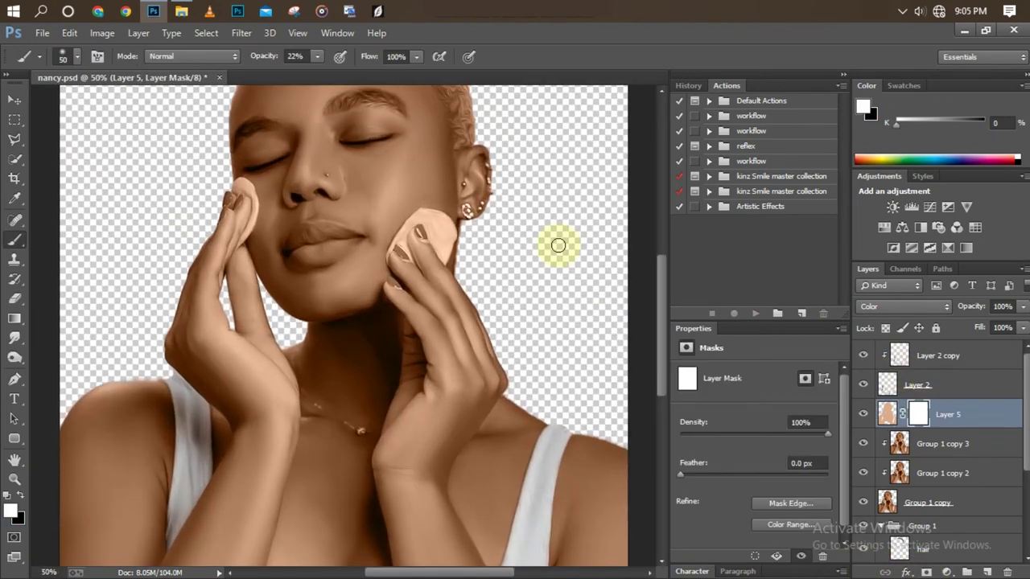
{"action": "key", "text": "bracketleft"}
{"action": "key", "text": "bracketleft"}
{"action": "key", "text": "bracketleft"}
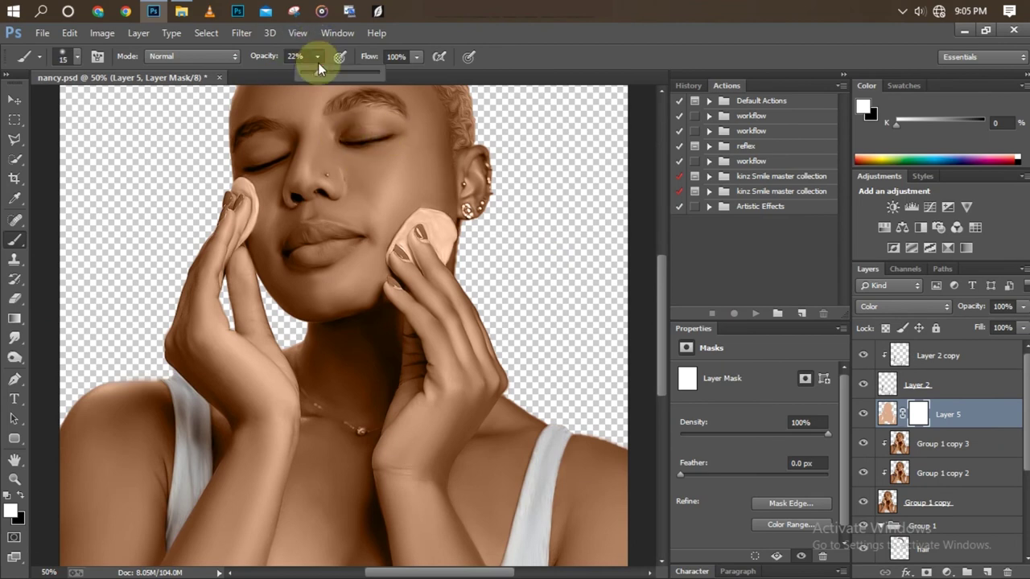
{"action": "left_click", "coordinate": [20, 494]}
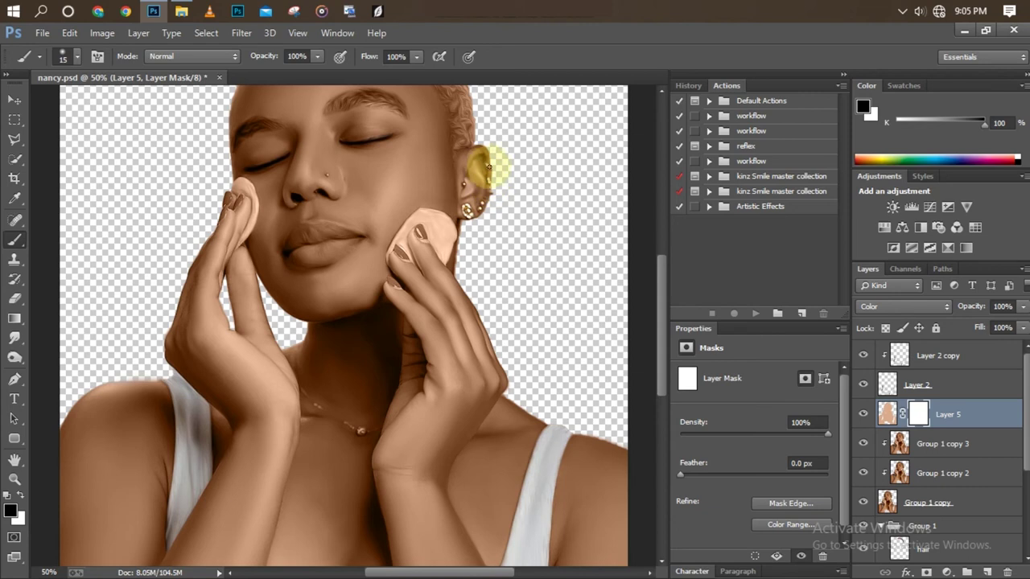
{"action": "scroll", "coordinate": [359, 185], "scroll_direction": "down", "scroll_amount": 1}
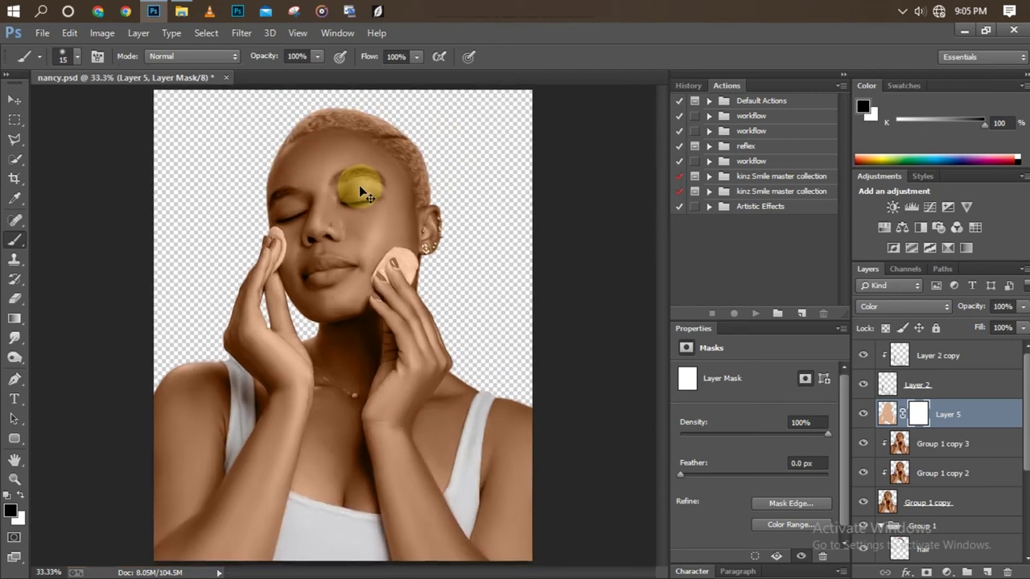
{"action": "scroll", "coordinate": [358, 185], "scroll_direction": "up", "scroll_amount": 2}
{"action": "key", "text": "bracketright"}
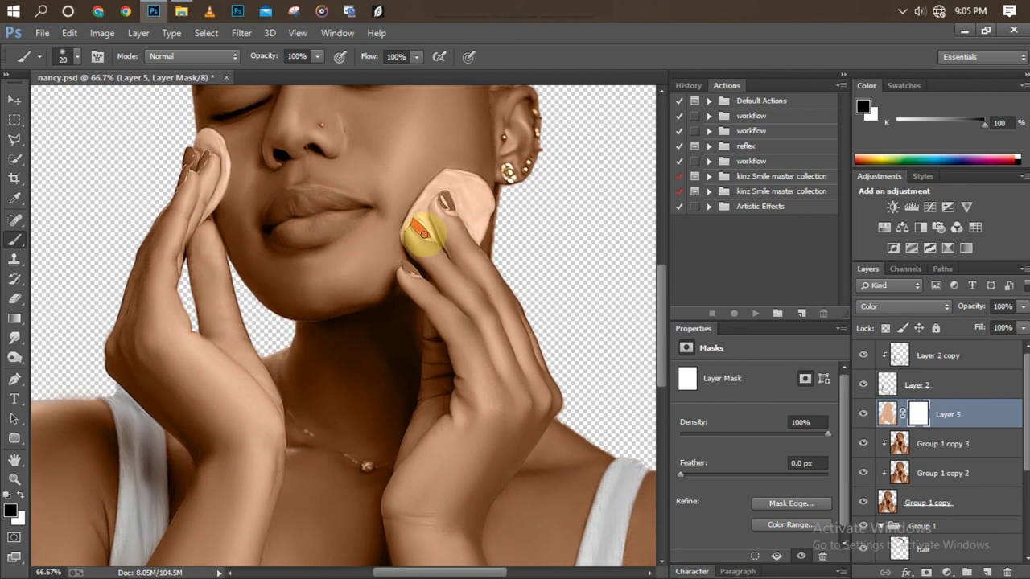
Paint the mask over the red fingernails and both cotton pads, using size 20 for the left pad.
{"action": "left_click_drag", "start_coordinate": [442, 197], "coordinate": [448, 206]}
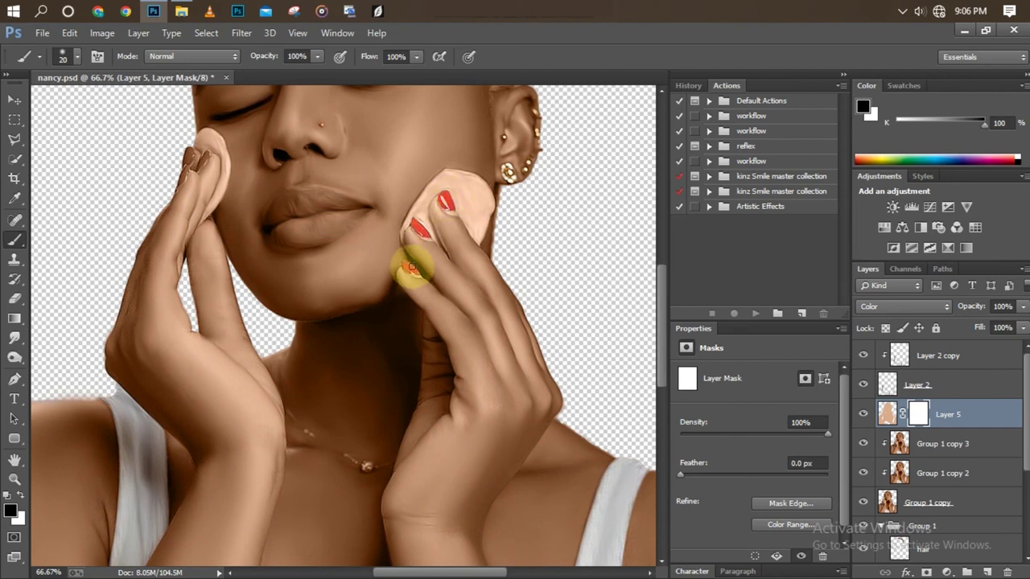
{"action": "left_click_drag", "start_coordinate": [410, 268], "coordinate": [412, 270]}
{"action": "key", "text": "bracketright"}
{"action": "key", "text": "bracketright"}
{"action": "mouse_move", "coordinate": [453, 178]}
{"action": "left_mouse_down"}
{"action": "mouse_move", "coordinate": [486, 209]}
{"action": "mouse_move", "coordinate": [457, 191]}
{"action": "mouse_move", "coordinate": [418, 211]}
{"action": "mouse_move", "coordinate": [447, 187]}
{"action": "mouse_move", "coordinate": [430, 195]}
{"action": "mouse_move", "coordinate": [430, 229]}
{"action": "mouse_move", "coordinate": [404, 236]}
{"action": "left_mouse_up"}
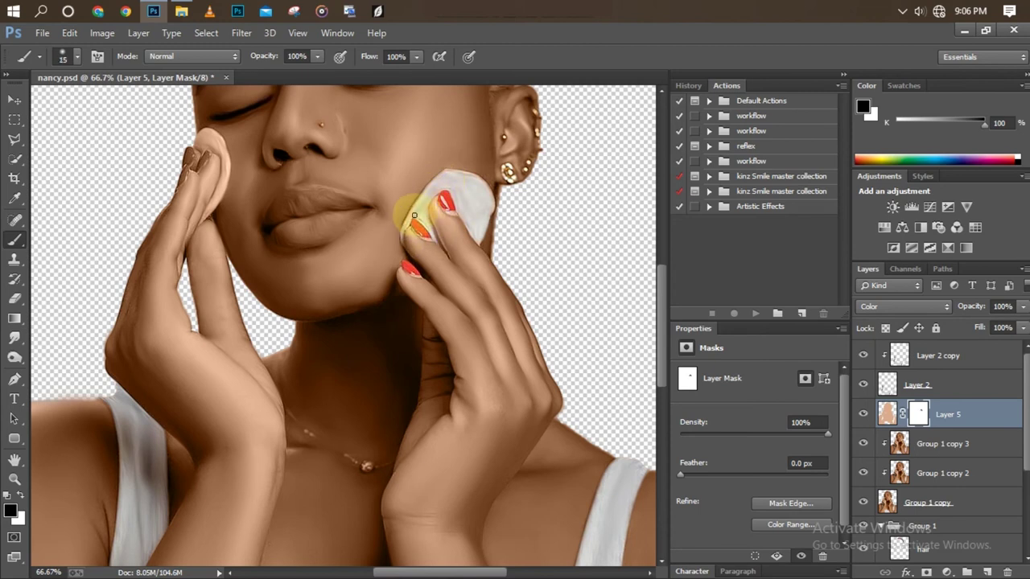
{"action": "key", "text": "bracketright"}
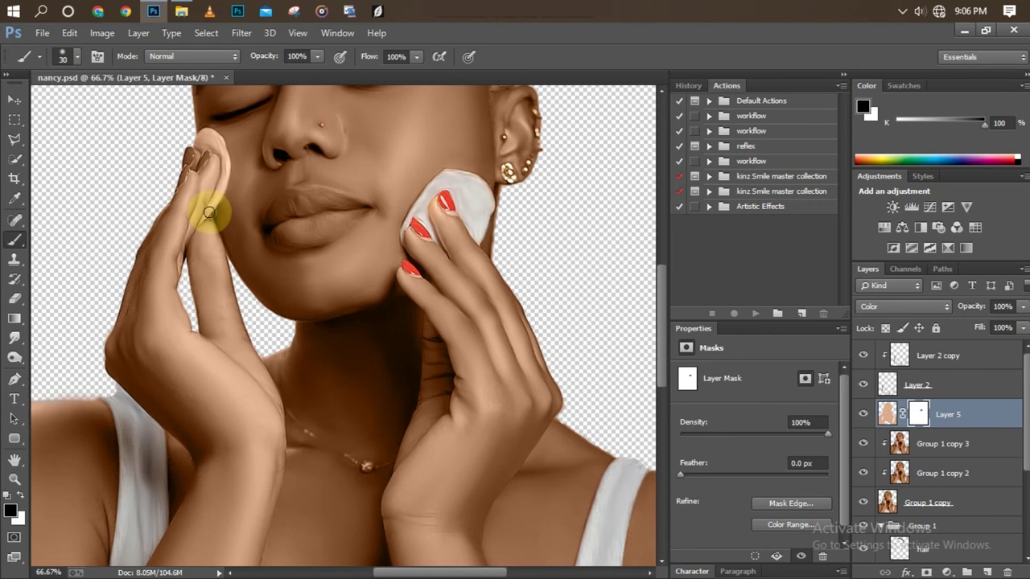
{"action": "key", "text": "bracketleft"}
{"action": "mouse_move", "coordinate": [208, 205]}
{"action": "left_mouse_down"}
{"action": "mouse_move", "coordinate": [220, 161]}
{"action": "mouse_move", "coordinate": [231, 161]}
{"action": "mouse_move", "coordinate": [201, 217]}
{"action": "mouse_move", "coordinate": [220, 186]}
{"action": "left_mouse_up"}
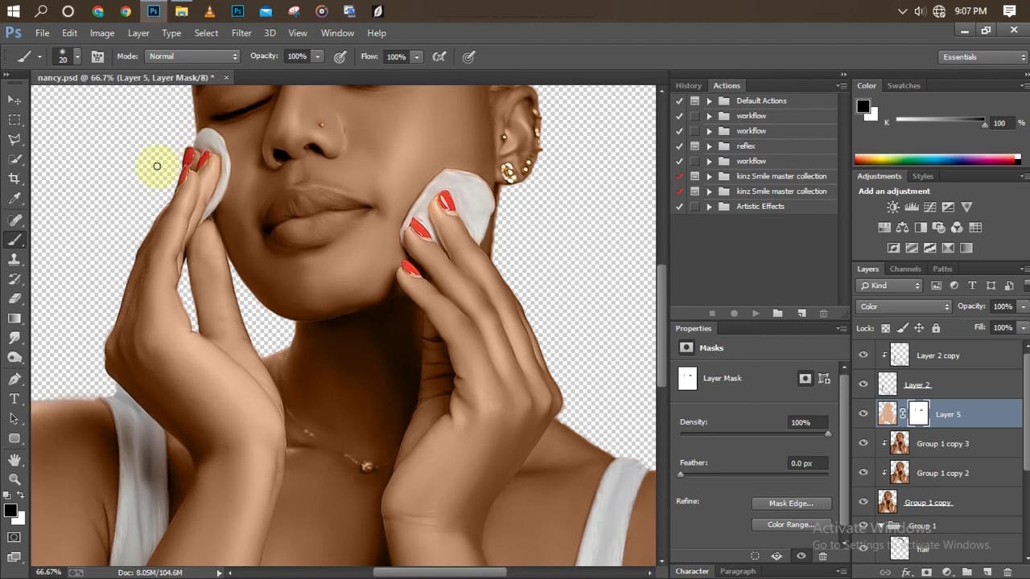
{"action": "key", "text": "ctrl+minus"}
{"action": "key", "text": "ctrl+minus"}
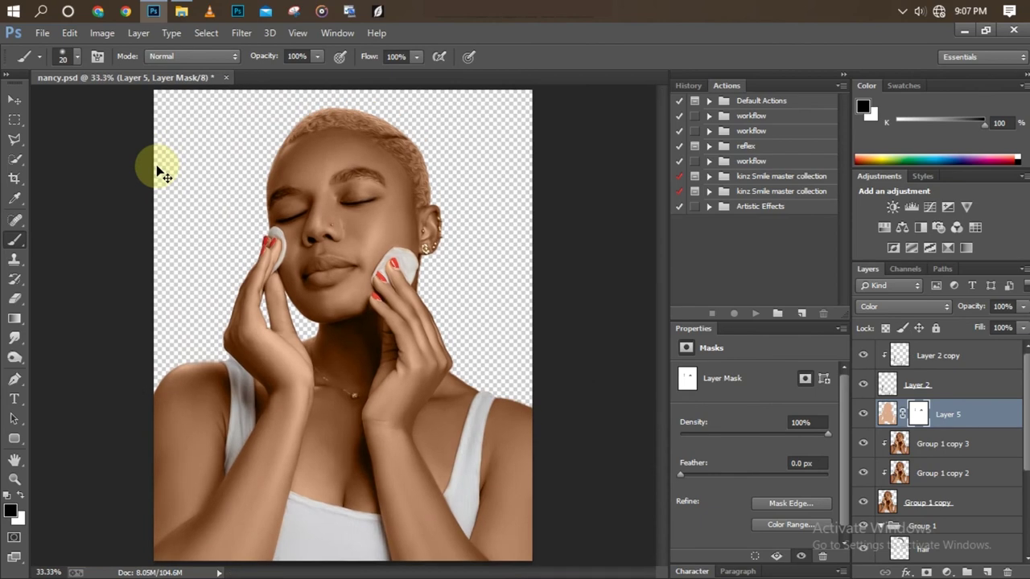
{"action": "key", "text": "ctrl+minus"}
Paint Layer 5's mask over the lips and across the top of the hair.
{"action": "key", "text": "ctrl+plus"}
{"action": "key", "text": "ctrl+plus"}
{"action": "key", "text": "ctrl+minus"}
{"action": "key", "text": "ctrl+minus"}
{"action": "key", "text": "ctrl+plus"}
{"action": "key", "text": "ctrl+plus"}
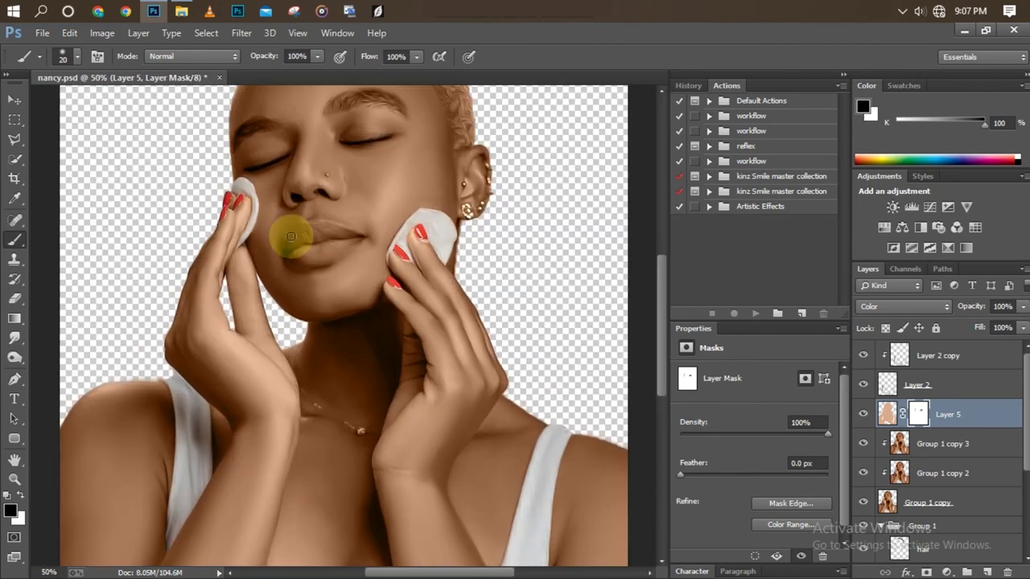
{"action": "mouse_move", "coordinate": [292, 248]}
{"action": "left_mouse_down"}
{"action": "mouse_move", "coordinate": [313, 230]}
{"action": "mouse_move", "coordinate": [340, 237]}
{"action": "mouse_move", "coordinate": [331, 251]}
{"action": "mouse_move", "coordinate": [294, 249]}
{"action": "mouse_move", "coordinate": [342, 241]}
{"action": "mouse_move", "coordinate": [319, 238]}
{"action": "left_mouse_up"}
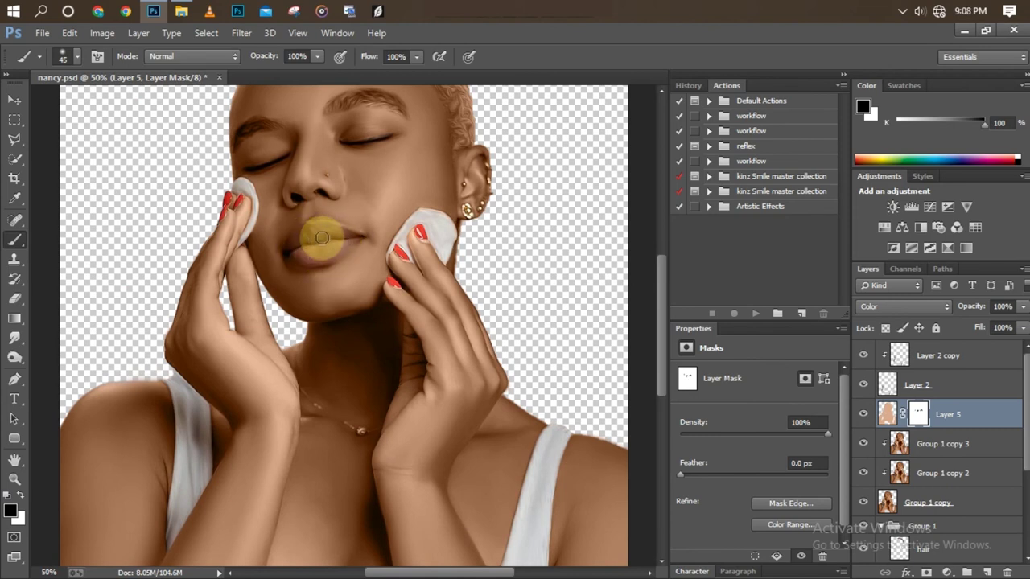
{"action": "key", "text": "ctrl+minus"}
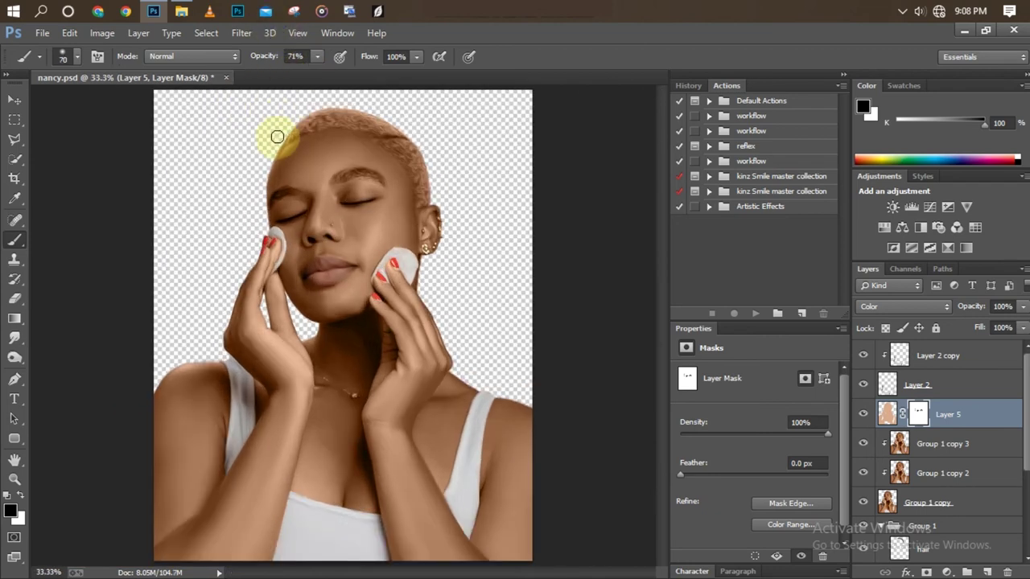
{"action": "left_click_drag", "start_coordinate": [299, 126], "coordinate": [322, 114]}
{"action": "mouse_move", "coordinate": [283, 141]}
{"action": "left_mouse_down"}
{"action": "mouse_move", "coordinate": [350, 123]}
{"action": "mouse_move", "coordinate": [395, 131]}
{"action": "mouse_move", "coordinate": [356, 115]}
{"action": "mouse_move", "coordinate": [415, 154]}
{"action": "mouse_move", "coordinate": [398, 152]}
{"action": "mouse_move", "coordinate": [422, 189]}
{"action": "mouse_move", "coordinate": [395, 138]}
{"action": "mouse_move", "coordinate": [370, 120]}
{"action": "left_mouse_up"}
{"action": "key", "text": "bracketright"}
{"action": "key", "text": "ctrl+minus"}
{"action": "key", "text": "ctrl+plus"}
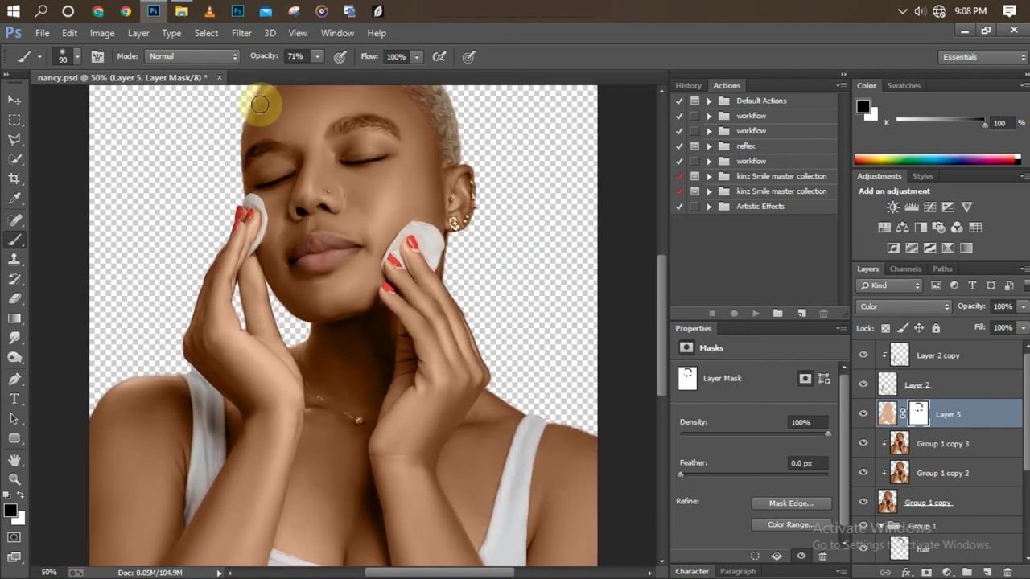
{"action": "key", "text": "ctrl+minus"}
{"action": "key", "text": "ctrl+minus"}
{"action": "key", "text": "ctrl+minus"}
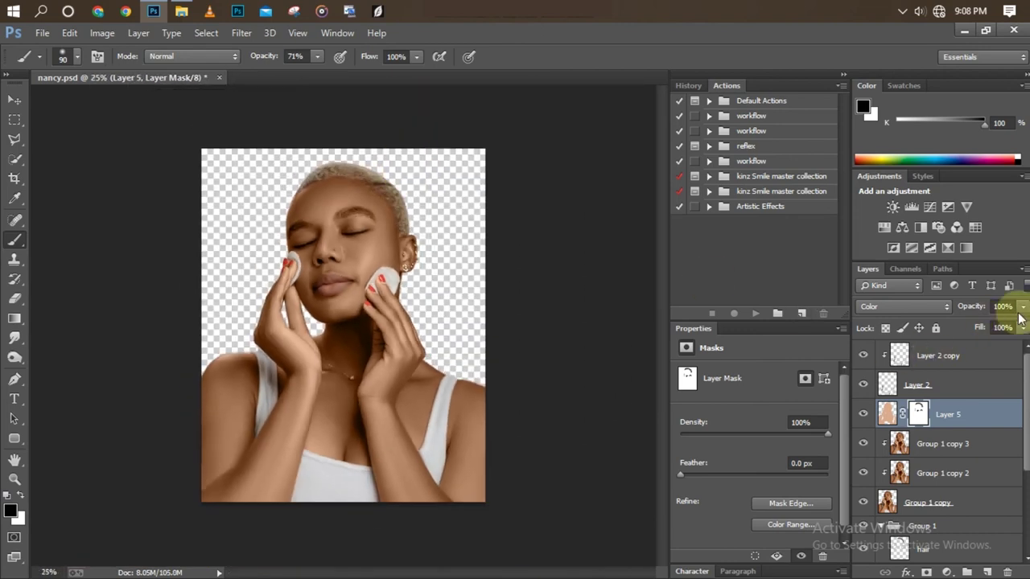
Lower brush opacity to 28% and paint the mask along the left eyebrow at about size 50.
{"action": "left_click_drag", "start_coordinate": [288, 70], "coordinate": [285, 70]}
{"action": "key", "text": "ctrl+plus"}
{"action": "key", "text": "bracketleft"}
{"action": "key", "text": "bracketleft"}
{"action": "key", "text": "bracketleft"}
{"action": "key", "text": "ctrl+plus"}
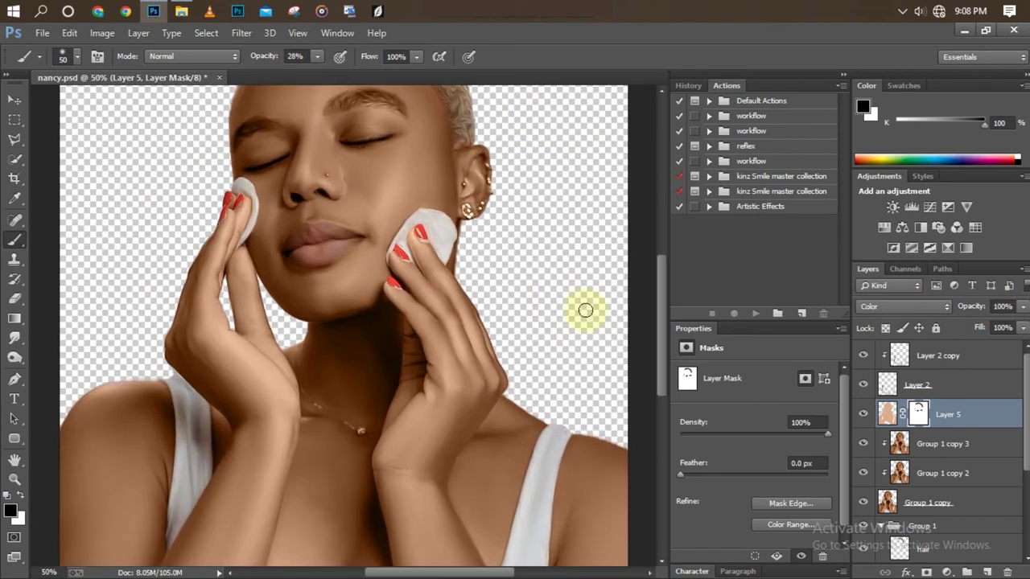
{"action": "scroll", "coordinate": [666, 330], "scroll_direction": "up", "scroll_amount": 3}
{"action": "key", "text": "bracketleft"}
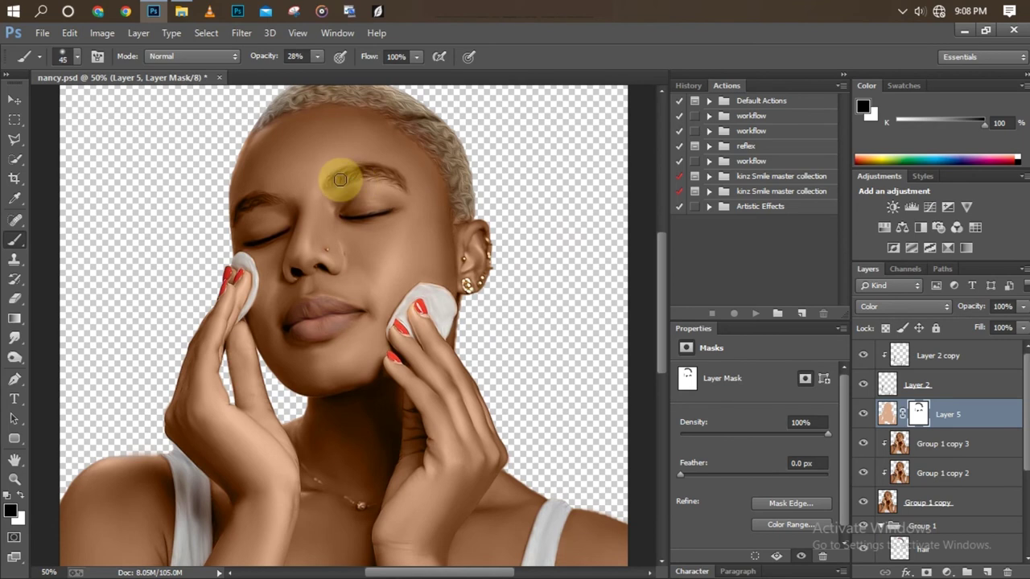
{"action": "left_click_drag", "start_coordinate": [363, 168], "coordinate": [379, 173]}
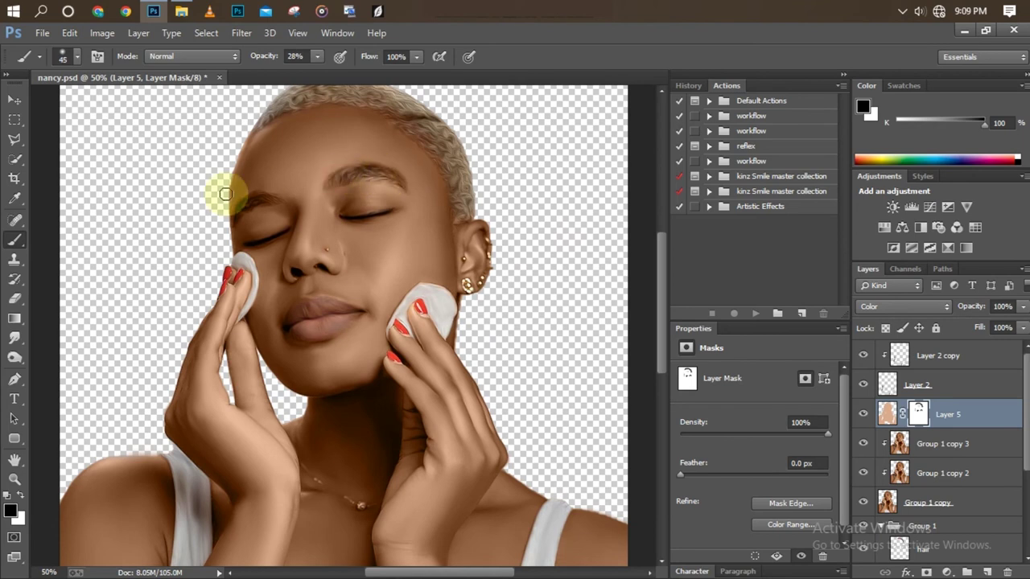
{"action": "key", "text": "bracketleft"}
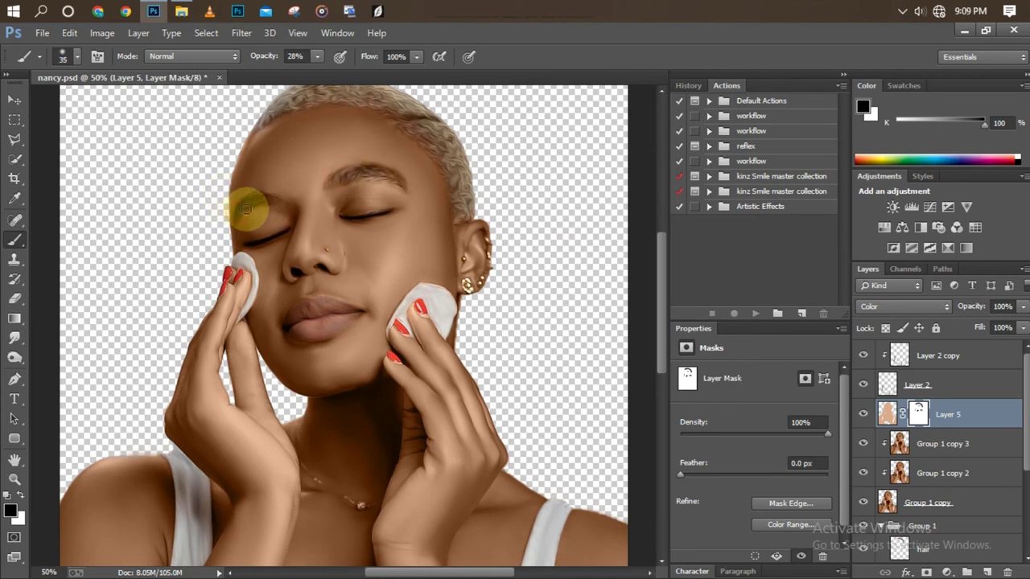
Paint the mask over the forehead and left brow with a size 35 brush.
{"action": "left_click_drag", "start_coordinate": [378, 182], "coordinate": [402, 173]}
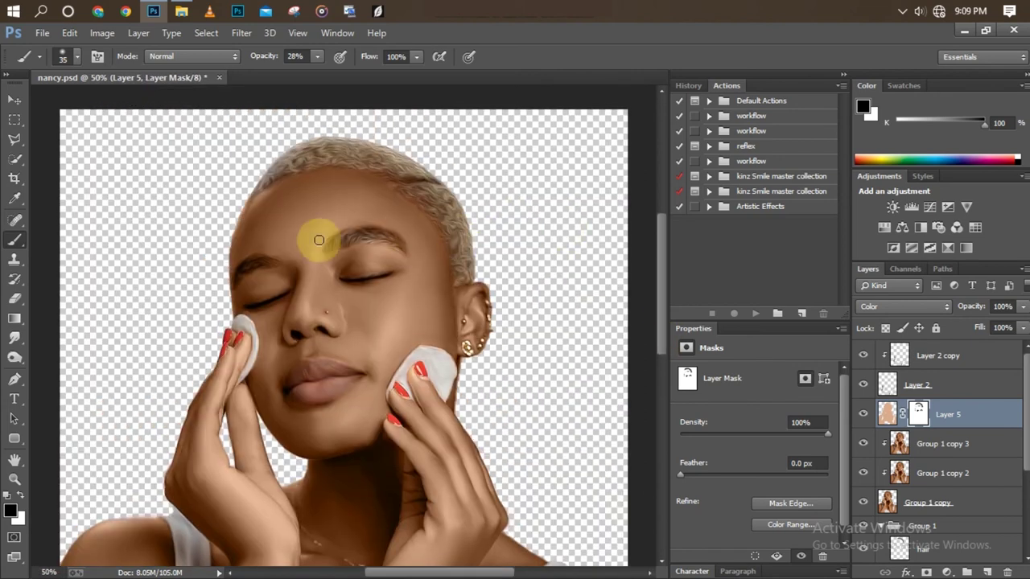
{"action": "mouse_move", "coordinate": [317, 237]}
{"action": "left_mouse_down"}
{"action": "mouse_move", "coordinate": [265, 265]}
{"action": "mouse_move", "coordinate": [344, 237]}
{"action": "mouse_move", "coordinate": [392, 241]}
{"action": "left_mouse_up"}
{"action": "left_click_drag", "start_coordinate": [472, 271], "coordinate": [476, 276]}
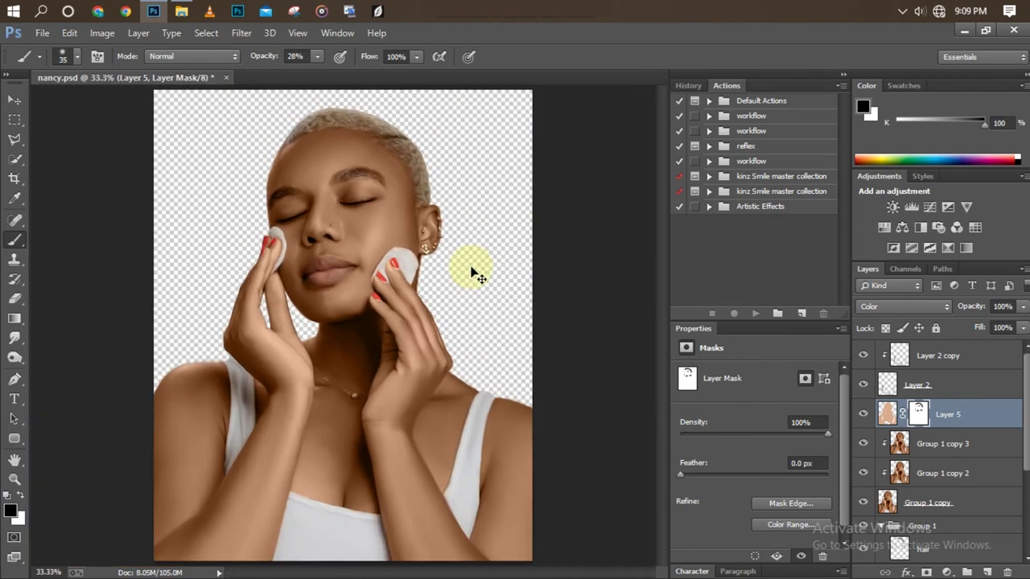
{"action": "key", "text": "ctrl+minus"}
{"action": "key", "text": "ctrl+plus"}
{"action": "key", "text": "ctrl+minus"}
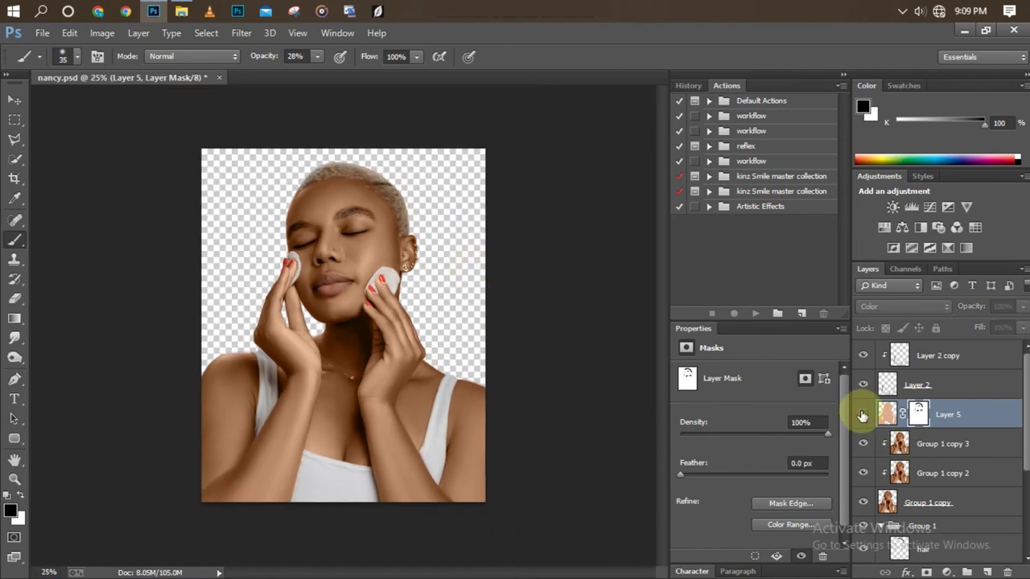
{"action": "key", "text": "ctrl+plus"}
{"action": "key", "text": "ctrl+plus"}
{"action": "key", "text": "ctrl+minus"}
{"action": "key", "text": "ctrl+minus"}
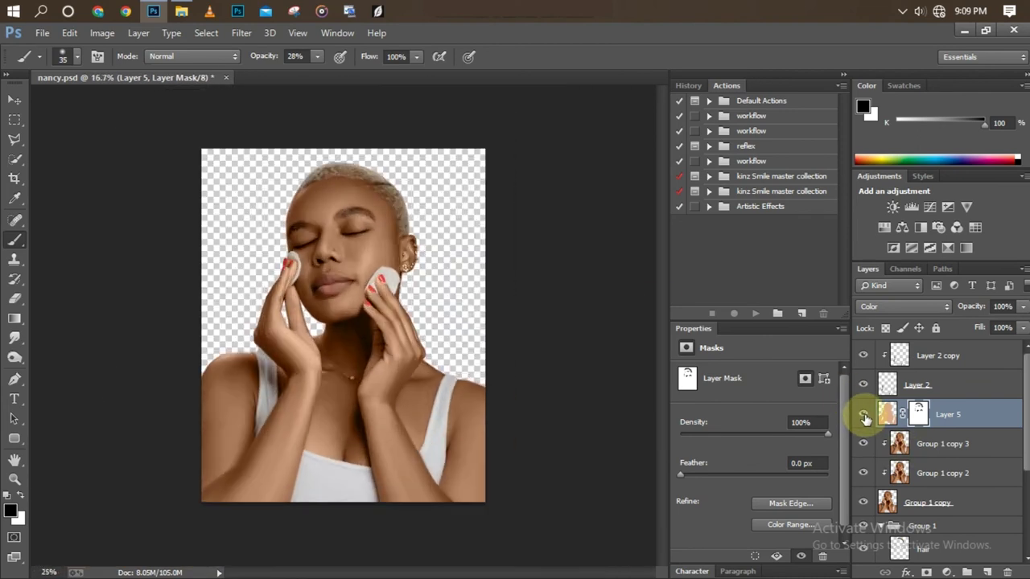
{"action": "key", "text": "ctrl+plus"}
{"action": "key", "text": "ctrl+plus"}
{"action": "key", "text": "ctrl+minus"}
{"action": "key", "text": "ctrl+minus"}
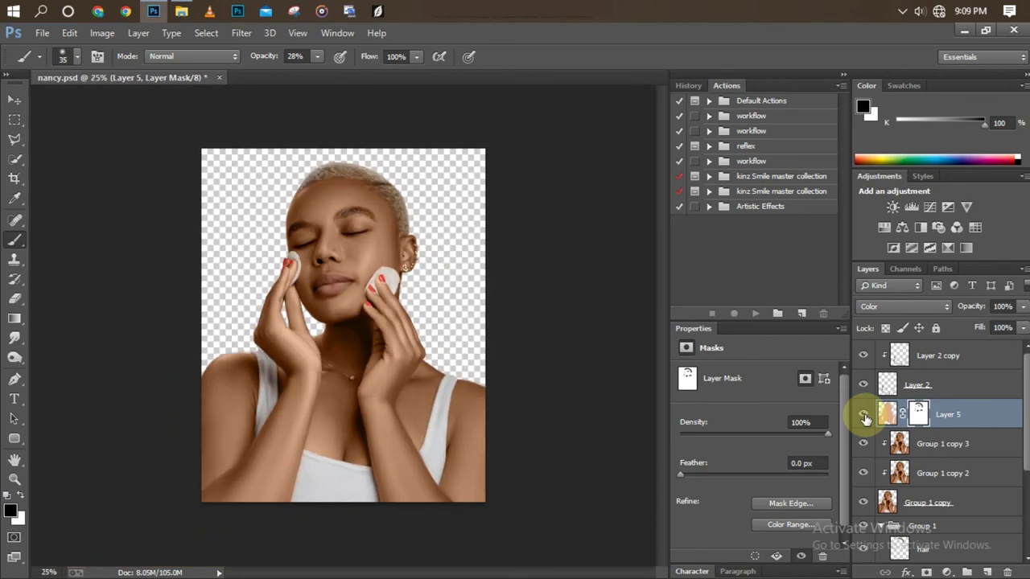
{"action": "key", "text": "ctrl+plus"}
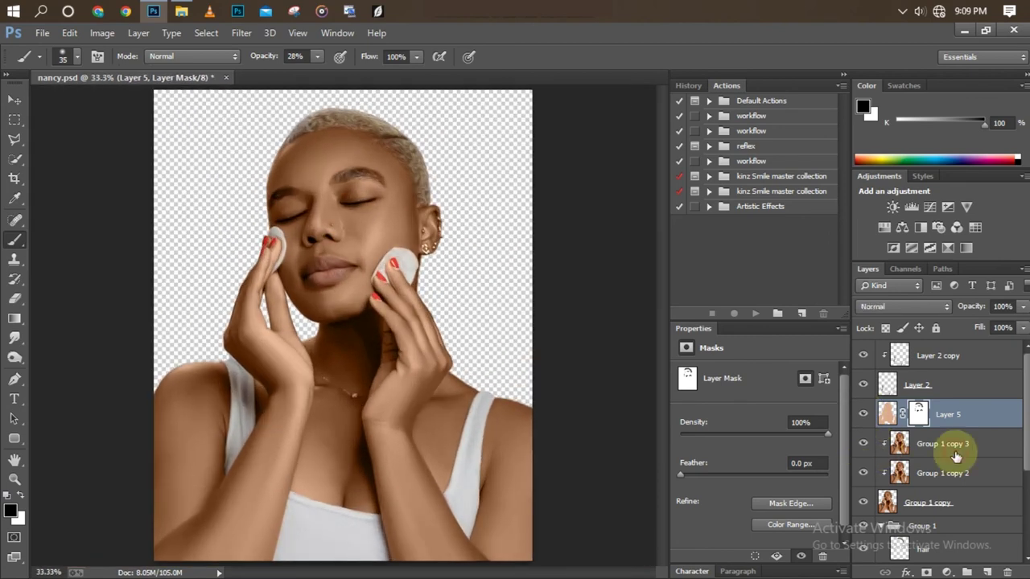
Create a merged Group 1 copy 4 layer and clip it to the layer below.
{"action": "left_click", "coordinate": [953, 444]}
{"action": "key", "text": "ctrl+j"}
{"action": "right_click", "coordinate": [933, 443]}
{"action": "left_click", "coordinate": [491, 299]}
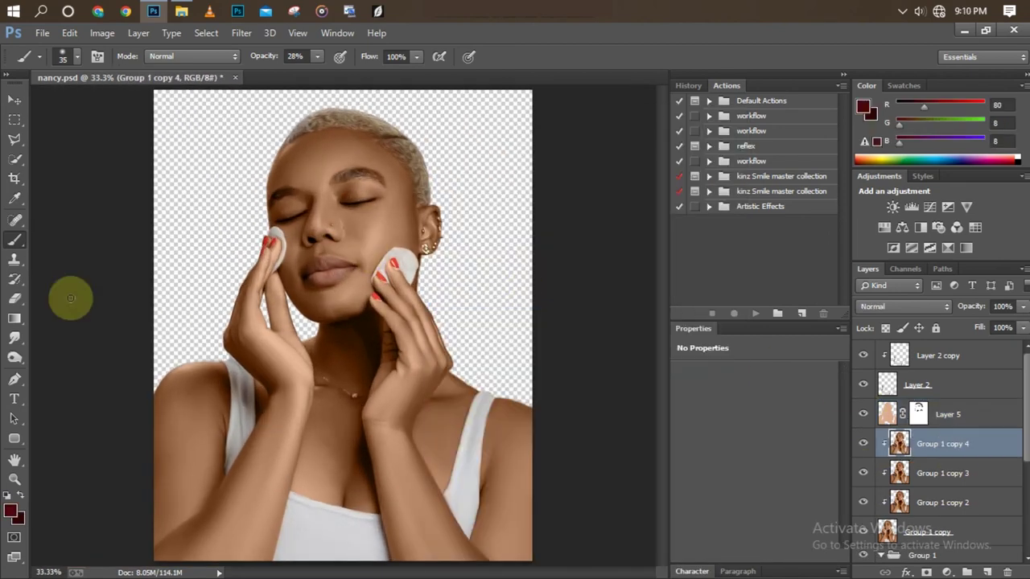
Switch to the Dodge Tool (Highlights, 17% exposure) with a 20 px brush.
{"action": "left_click", "coordinate": [14, 338]}
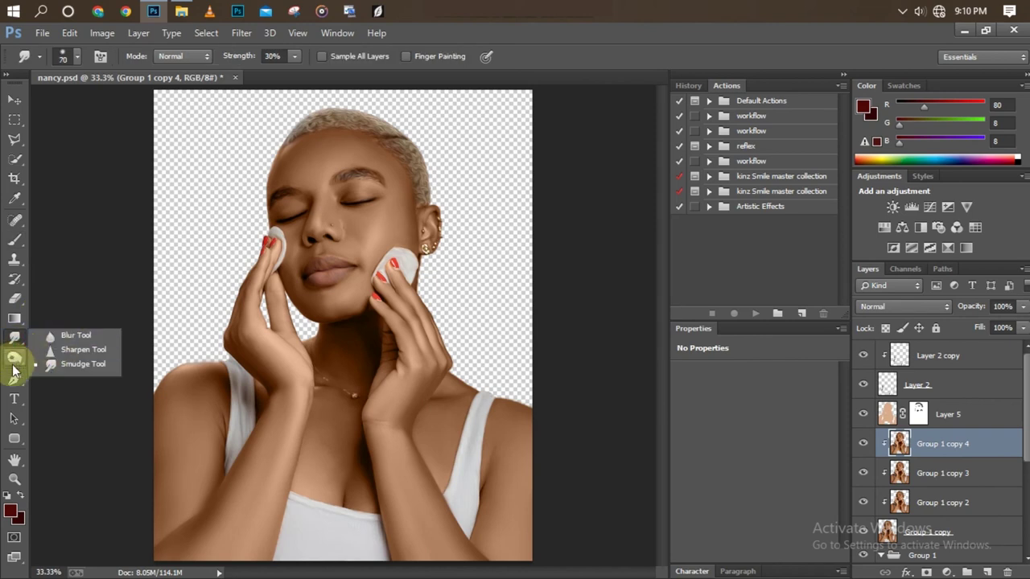
{"action": "left_click", "coordinate": [14, 358]}
{"action": "right_click", "coordinate": [15, 358]}
{"action": "left_click", "coordinate": [76, 350]}
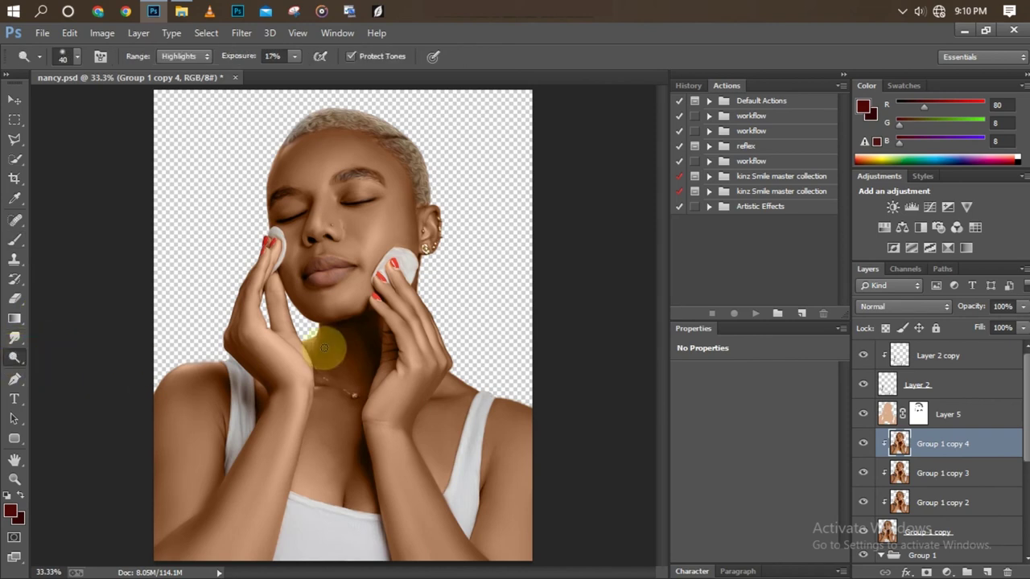
{"action": "key", "text": "ctrl+plus"}
{"action": "key", "text": "bracketleft"}
{"action": "scroll", "coordinate": [305, 169], "scroll_direction": "up", "scroll_amount": 1}
{"action": "scroll", "coordinate": [305, 169], "scroll_direction": "down", "scroll_amount": 1}
{"action": "scroll", "coordinate": [306, 172], "scroll_direction": "up", "scroll_amount": 1}
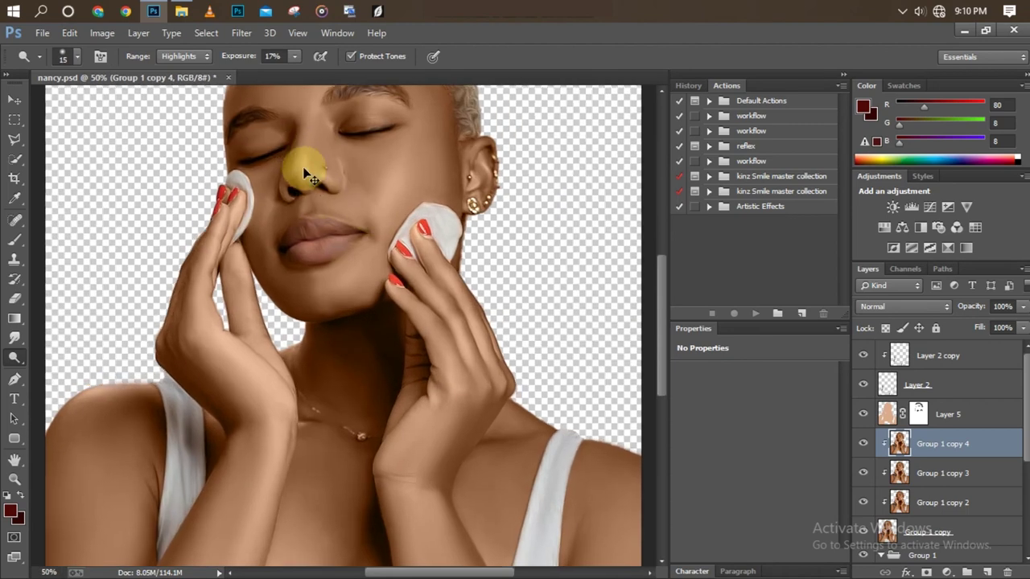
{"action": "key", "text": "ctrl+plus"}
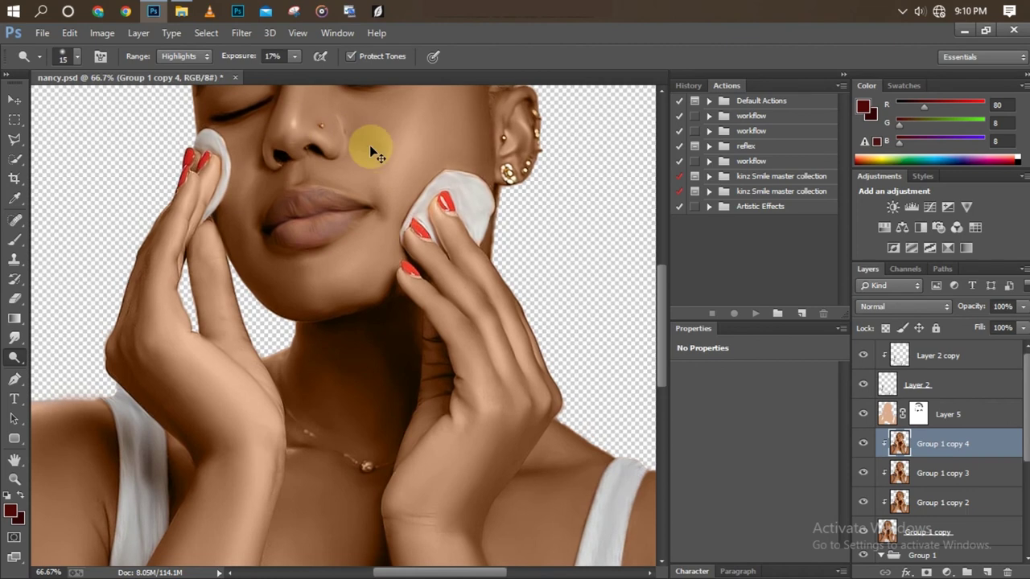
{"action": "key", "text": "ctrl+minus"}
{"action": "key", "text": "bracketright"}
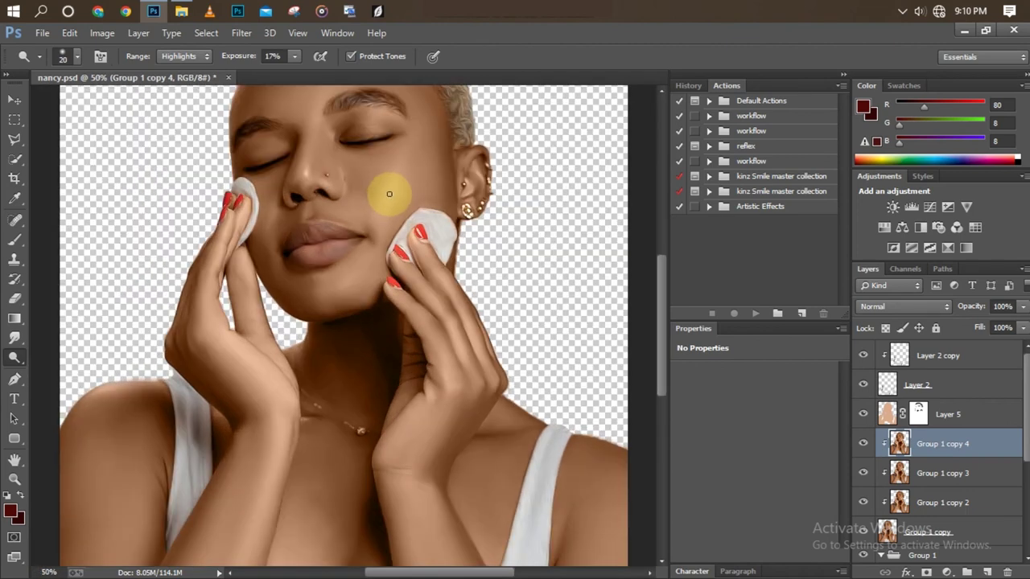
Dodge the skin from the ear up toward the hairline.
{"action": "key", "text": "ctrl+minus"}
{"action": "key", "text": "ctrl+plus"}
{"action": "key", "text": "ctrl+minus"}
{"action": "key", "text": "ctrl+plus"}
{"action": "key", "text": "ctrl+minus"}
{"action": "key", "text": "ctrl+plus"}
{"action": "key", "text": "ctrl+minus"}
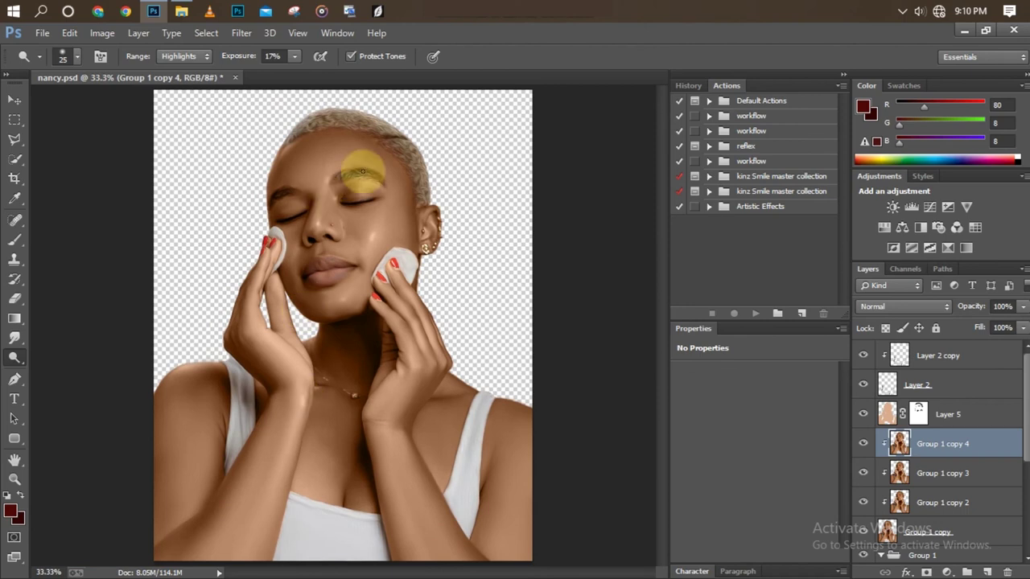
{"action": "key", "text": "ctrl+plus"}
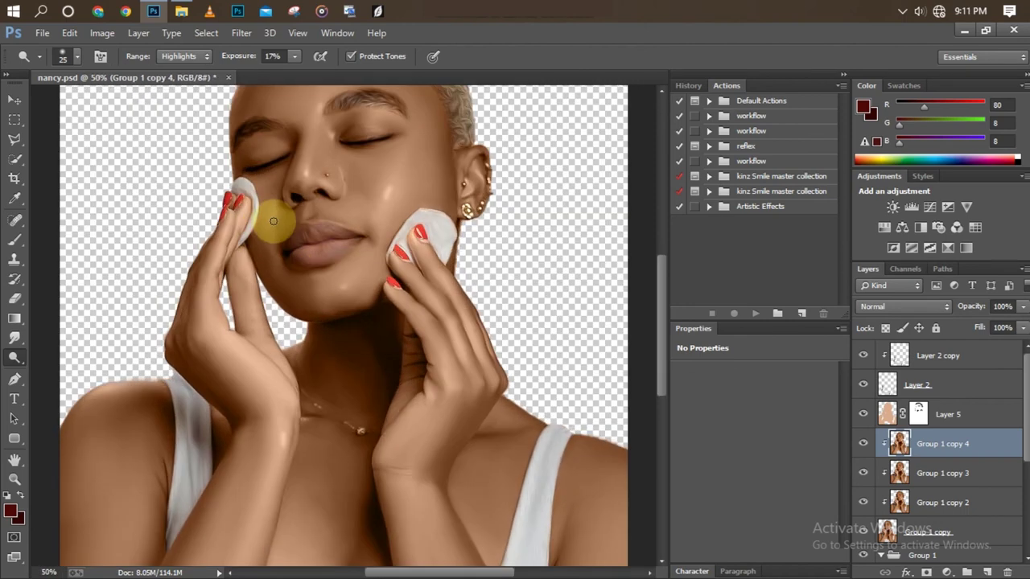
{"action": "key", "text": "ctrl+minus"}
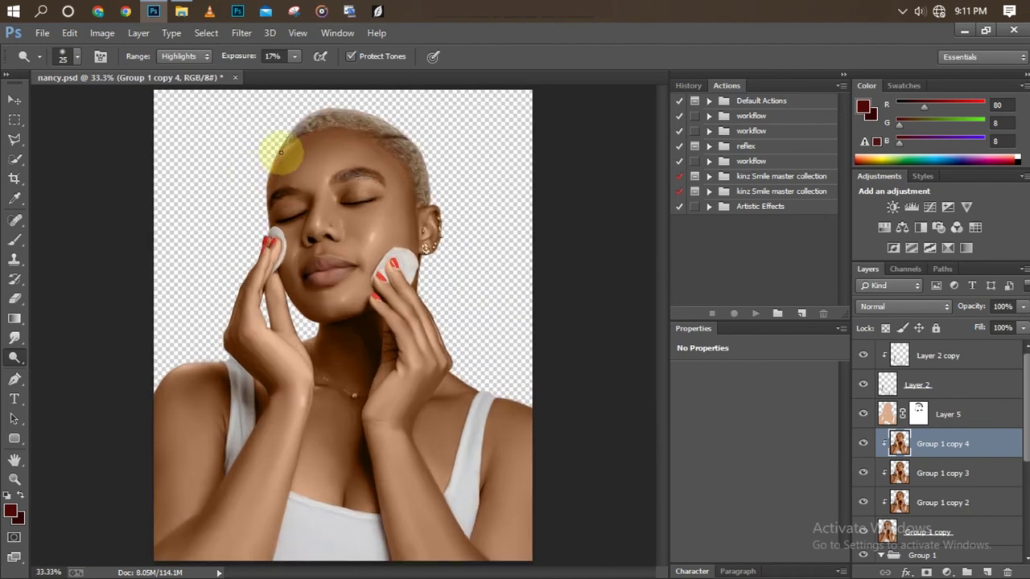
{"action": "key", "text": "ctrl+plus"}
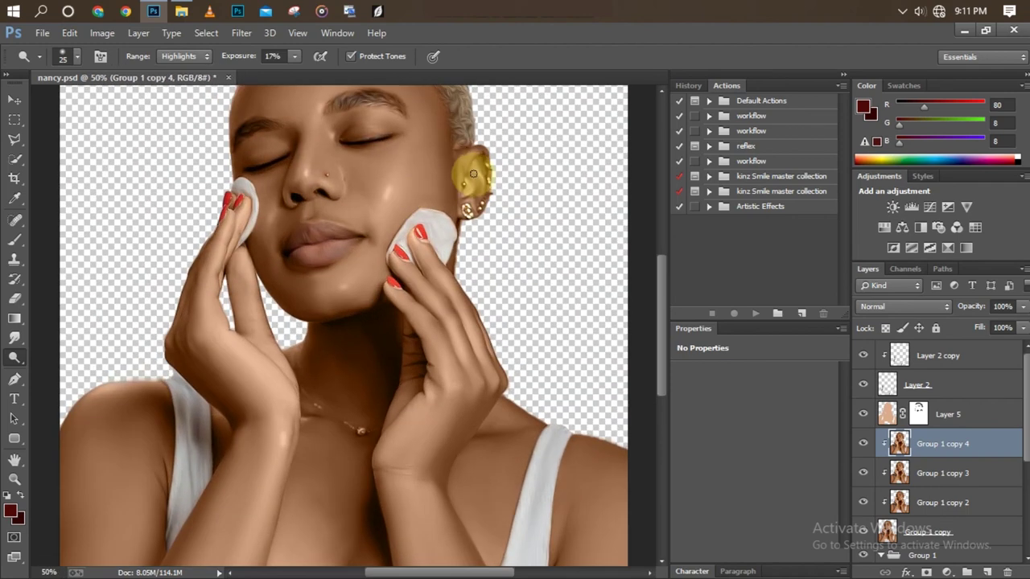
{"action": "left_click_drag", "start_coordinate": [472, 190], "coordinate": [470, 151]}
Dodge a highlight across the forehead, then undo it to compare before and after.
{"action": "key", "text": "ctrl+minus"}
{"action": "key", "text": "ctrl+plus"}
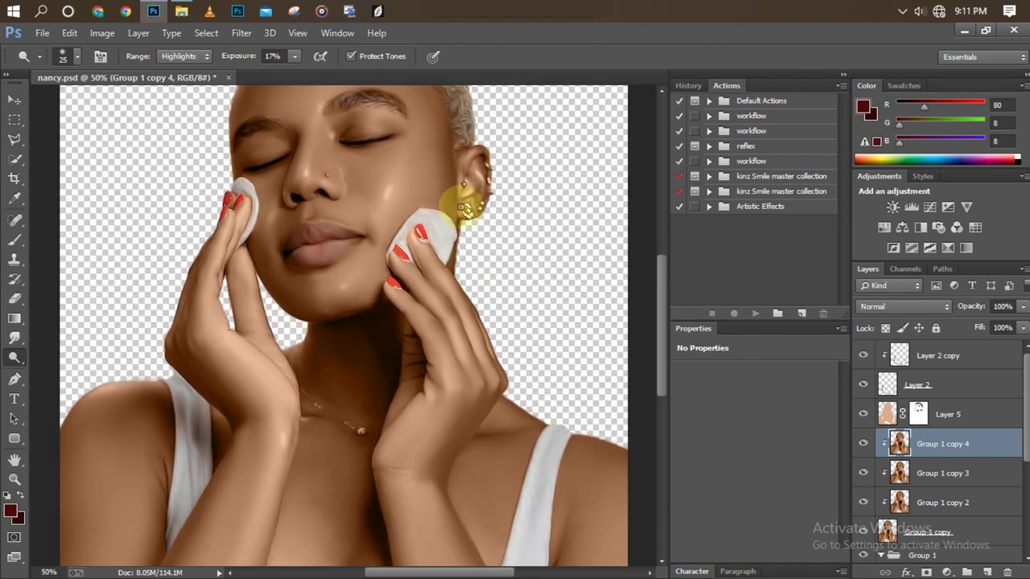
{"action": "key", "text": "ctrl+minus"}
{"action": "key", "text": "ctrl+plus"}
{"action": "key", "text": "ctrl+minus"}
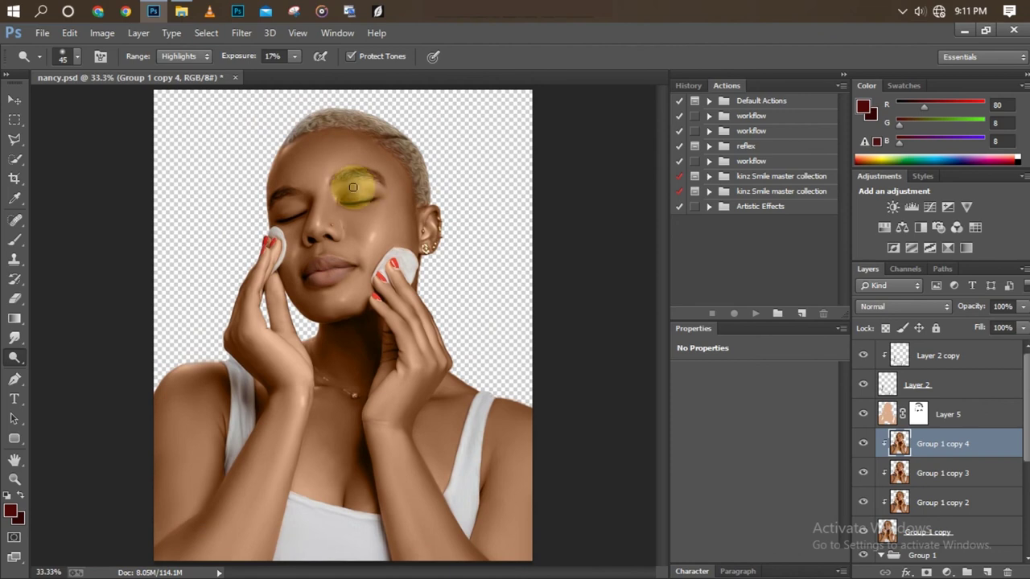
{"action": "key", "text": "ctrl+minus"}
{"action": "key", "text": "ctrl+plus"}
{"action": "left_click_drag", "start_coordinate": [352, 176], "coordinate": [399, 164]}
{"action": "key", "text": "ctrl+z"}
{"action": "key", "text": "ctrl+z"}
{"action": "key", "text": "ctrl+z"}
{"action": "key", "text": "ctrl+z"}
Dodge the bridge of the nose and the left nostril area with the Midtones range.
{"action": "left_click", "coordinate": [182, 85]}
{"action": "key", "text": "bracketright"}
{"action": "key", "text": "bracketright"}
{"action": "key", "text": "bracketright"}
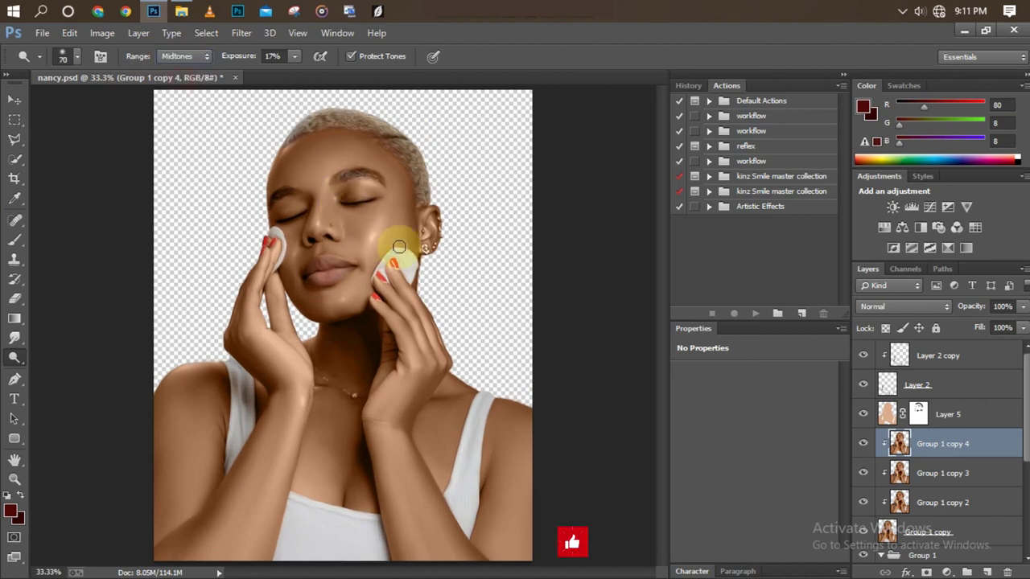
{"action": "key", "text": "ctrl+minus"}
{"action": "key", "text": "ctrl+plus"}
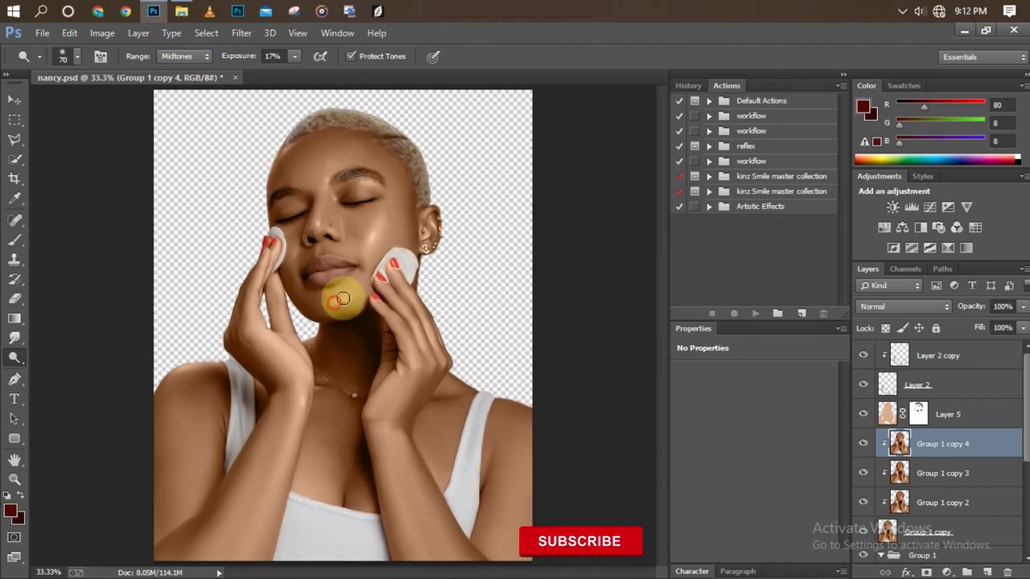
{"action": "key", "text": "ctrl+plus"}
{"action": "key", "text": "ctrl+minus"}
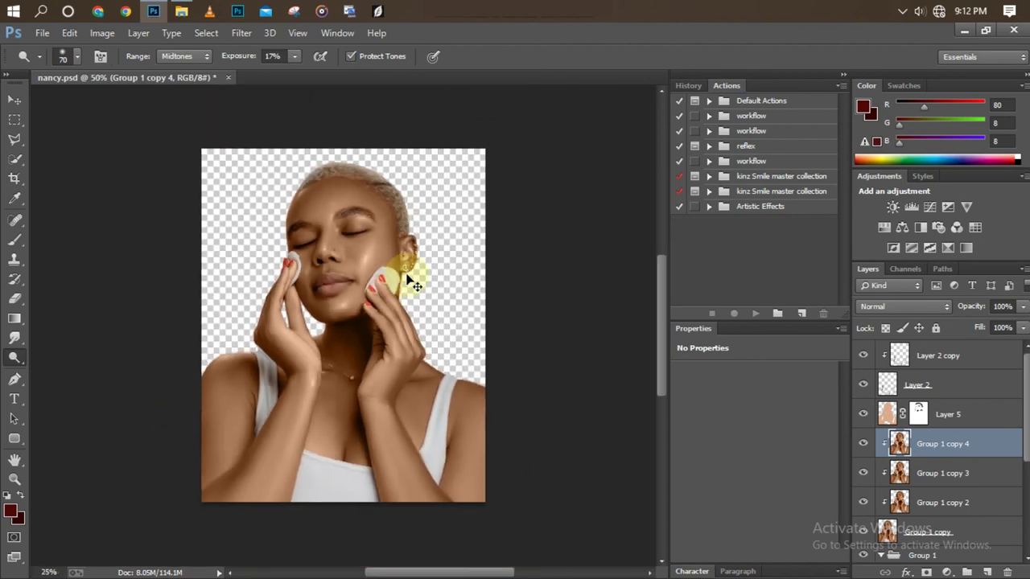
{"action": "key", "text": "ctrl+plus"}
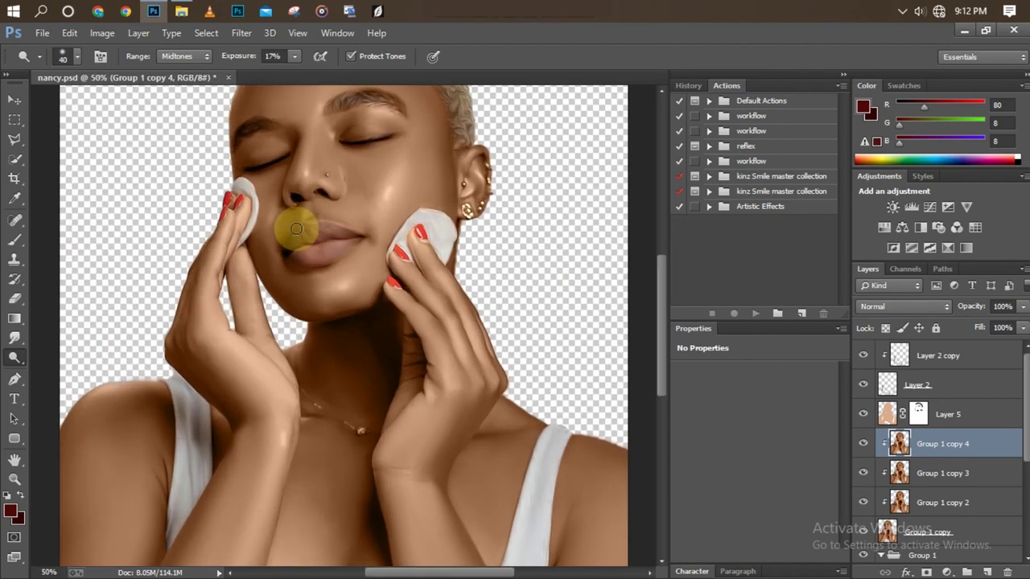
{"action": "key", "text": "bracketright"}
{"action": "key", "text": "bracketleft"}
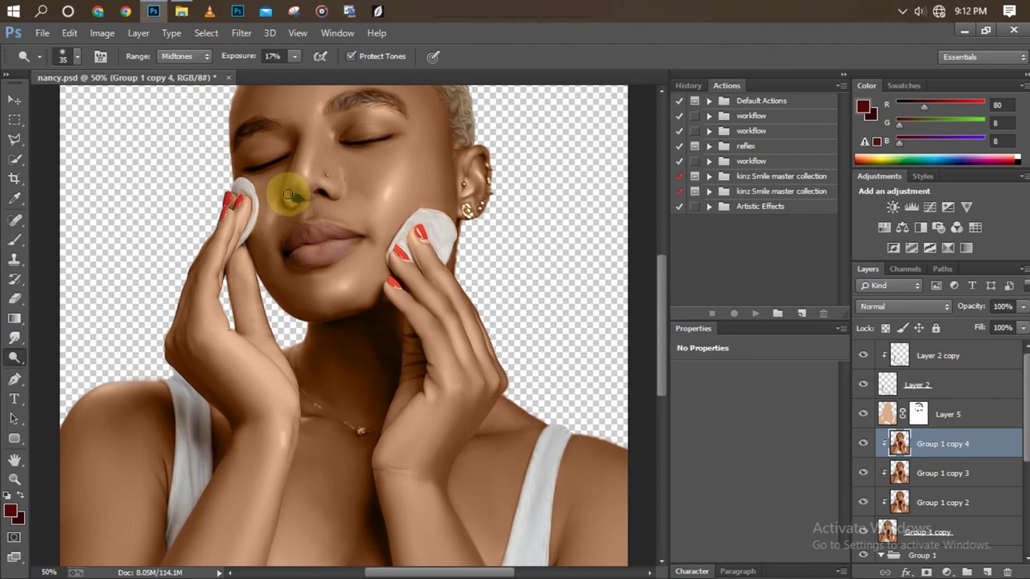
{"action": "key", "text": "ctrl+minus"}
{"action": "key", "text": "ctrl+plus"}
{"action": "key", "text": "bracketleft"}
{"action": "left_click", "coordinate": [317, 179]}
{"action": "left_click_drag", "start_coordinate": [331, 190], "coordinate": [291, 203]}
Switch the Dodge range to Highlights at 17% exposure and resize the brush for the lips.
{"action": "key", "text": "ctrl+plus"}
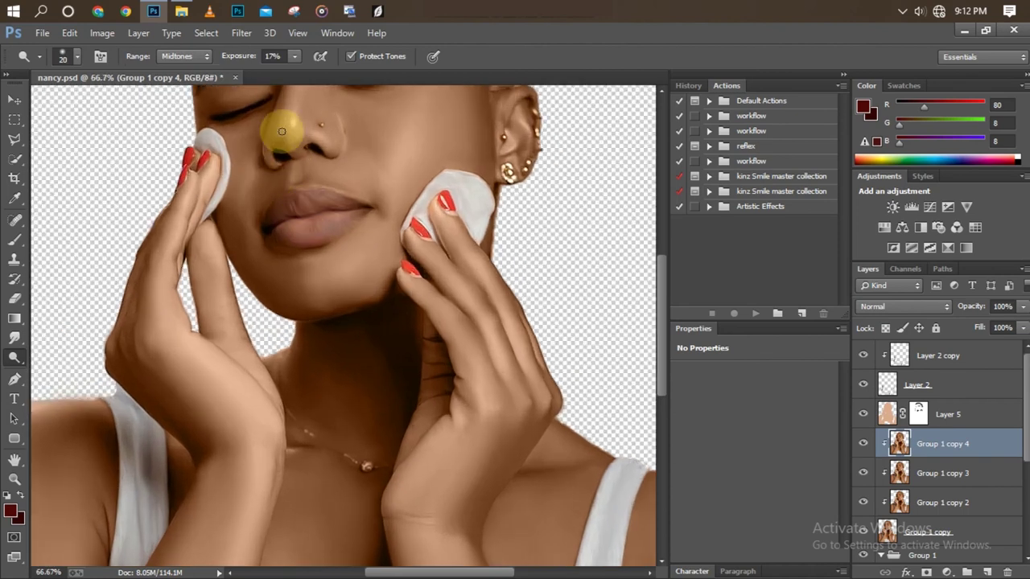
{"action": "key", "text": "bracketleft"}
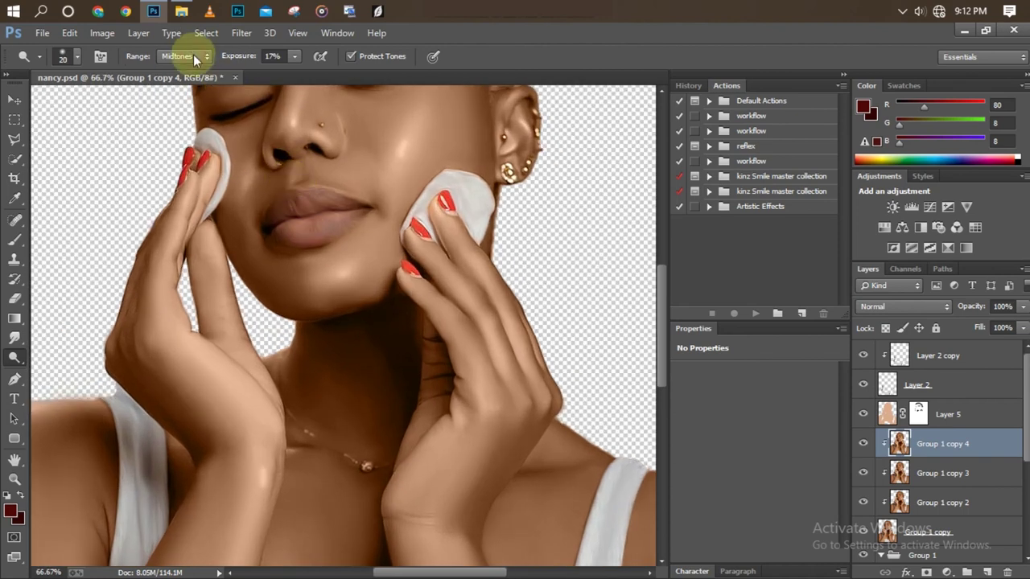
{"action": "left_click", "coordinate": [184, 94]}
{"action": "key", "text": "ctrl+minus"}
{"action": "key", "text": "ctrl+minus"}
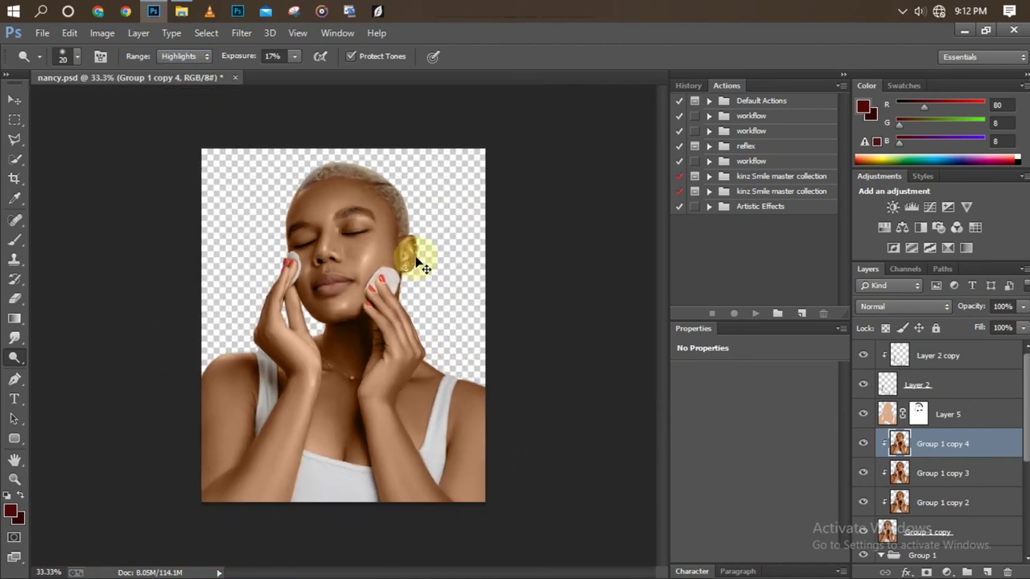
{"action": "key", "text": "ctrl+plus"}
{"action": "key", "text": "ctrl+plus"}
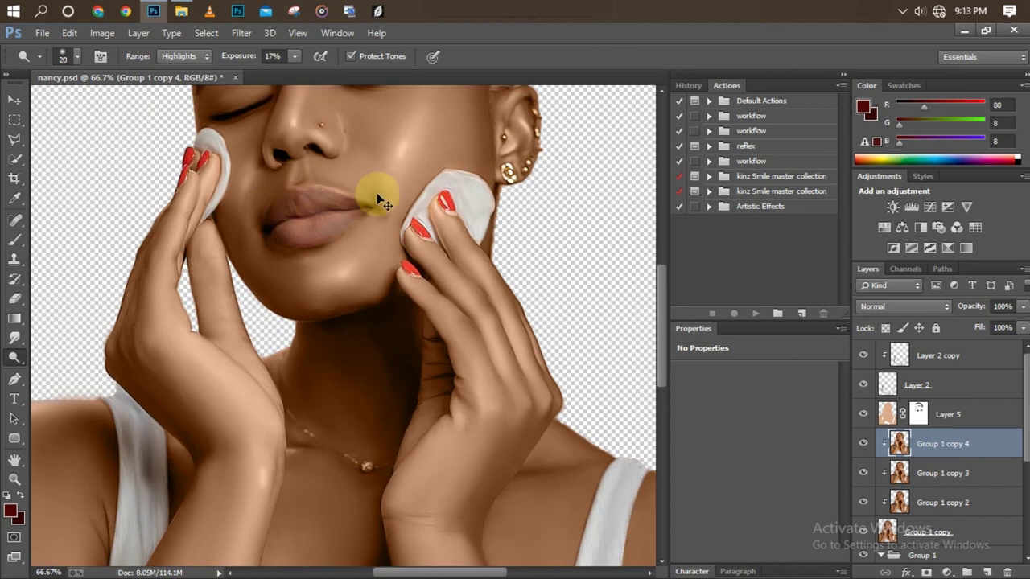
{"action": "key", "text": "ctrl+minus"}
{"action": "key", "text": "ctrl+minus"}
{"action": "key", "text": "ctrl+plus"}
{"action": "key", "text": "bracketright"}
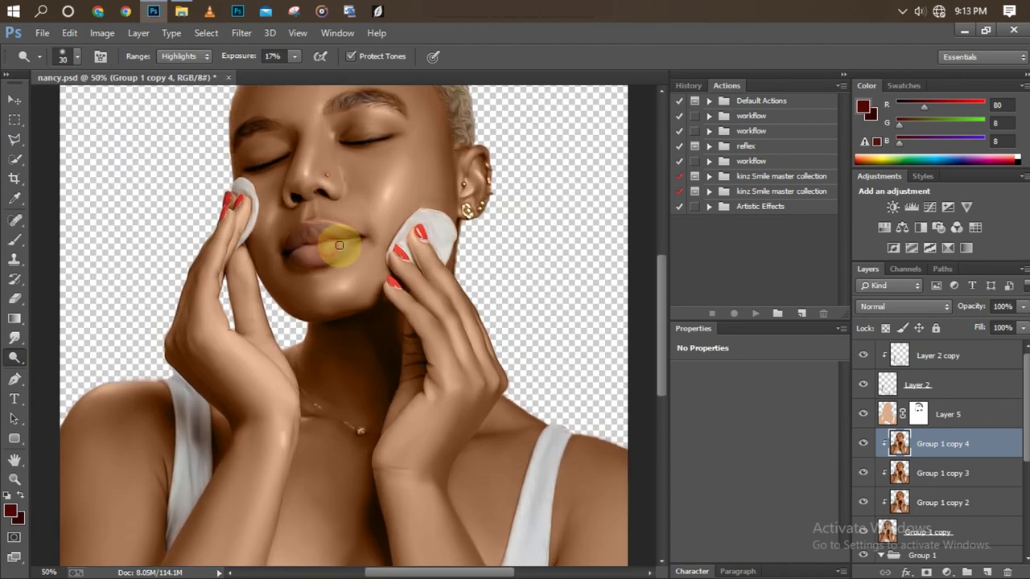
{"action": "key", "text": "ctrl+minus"}
{"action": "key", "text": "ctrl+minus"}
{"action": "key", "text": "ctrl+plus"}
{"action": "key", "text": "ctrl+plus"}
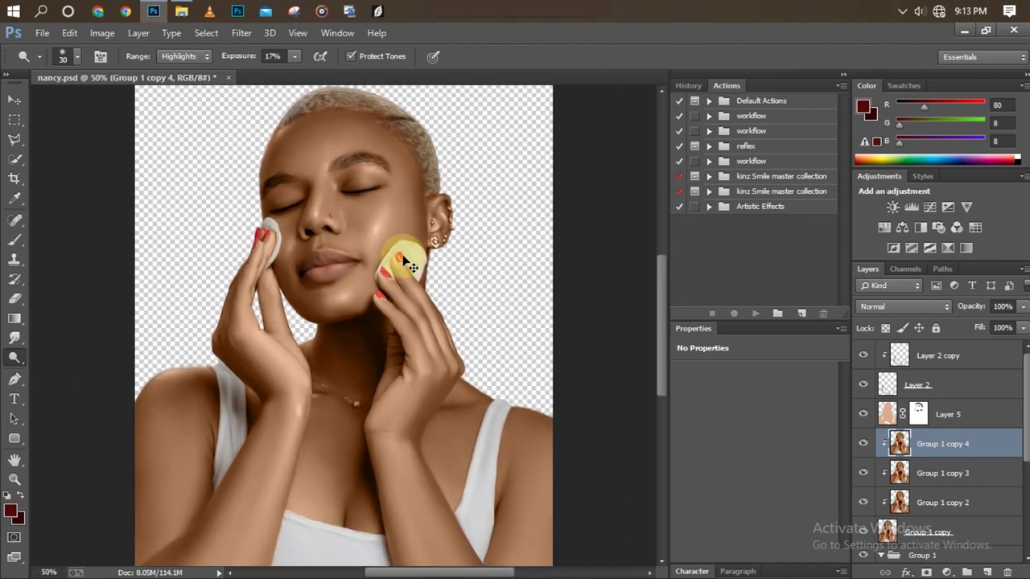
{"action": "key", "text": "ctrl+plus"}
{"action": "key", "text": "bracketleft"}
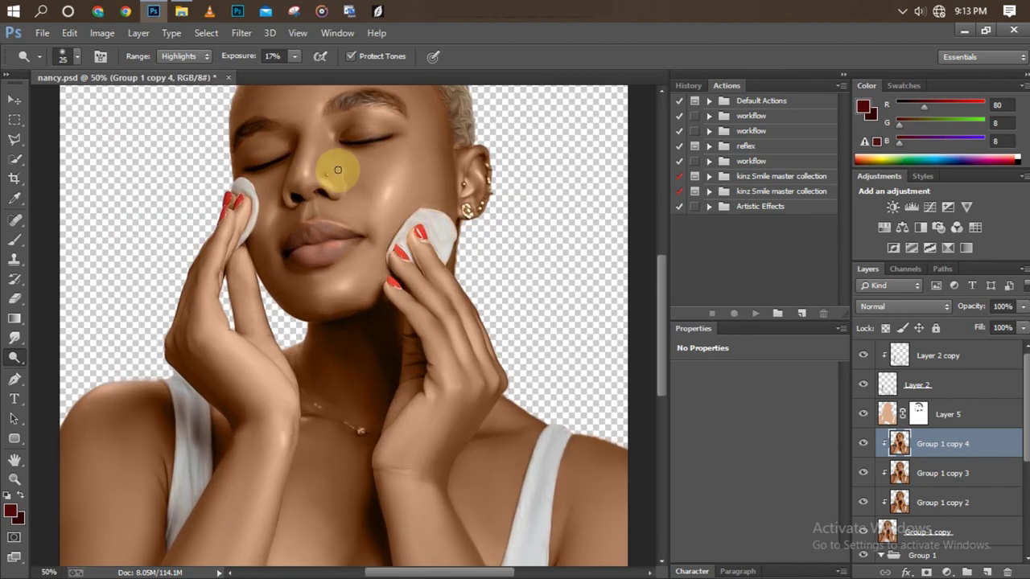
{"action": "key", "text": "ctrl+minus"}
{"action": "key", "text": "ctrl+minus"}
{"action": "key", "text": "ctrl+plus"}
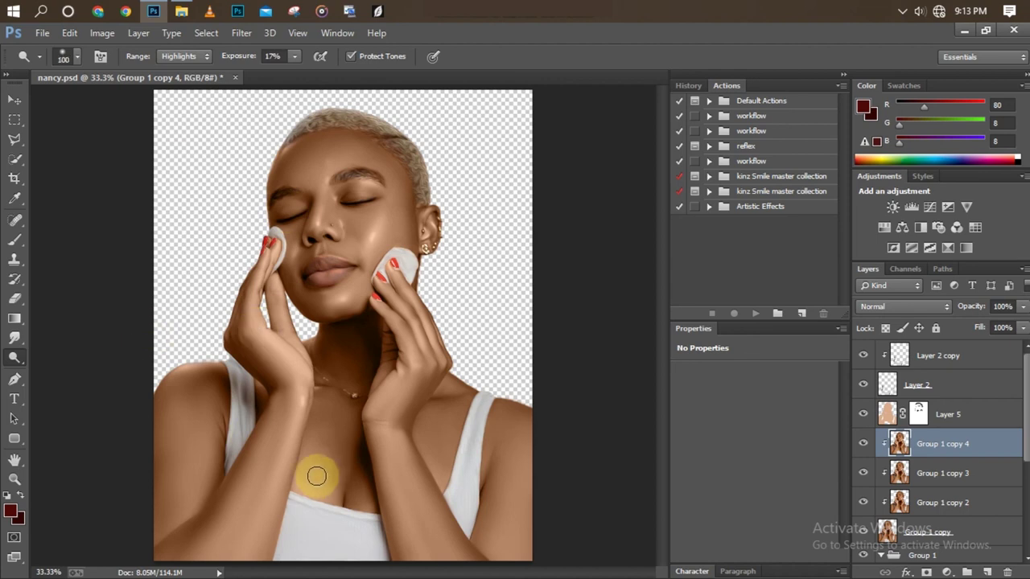
Dodge the skin across the chest and resize the brush for broad strokes.
{"action": "left_click_drag", "start_coordinate": [316, 477], "coordinate": [359, 491]}
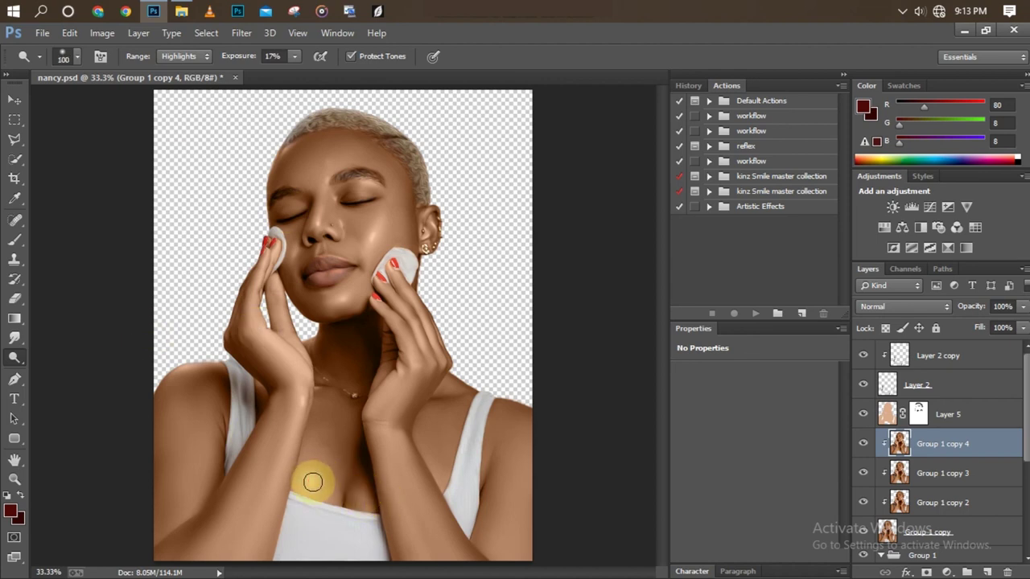
{"action": "key", "text": "ctrl+minus"}
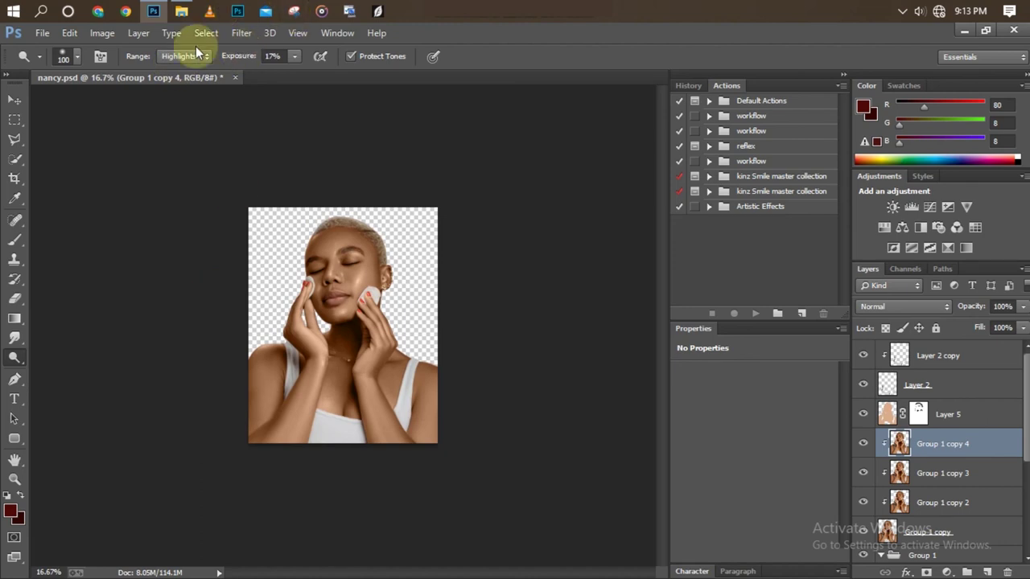
{"action": "key", "text": "bracketright"}
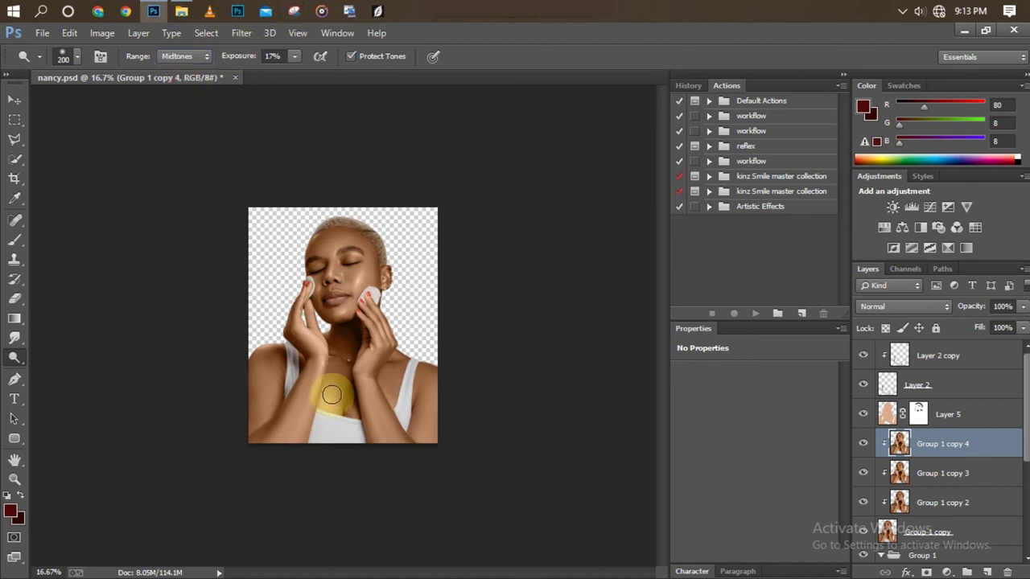
{"action": "key", "text": "bracketleft"}
{"action": "key", "text": "bracketleft"}
{"action": "key", "text": "bracketleft"}
{"action": "key", "text": "ctrl+plus"}
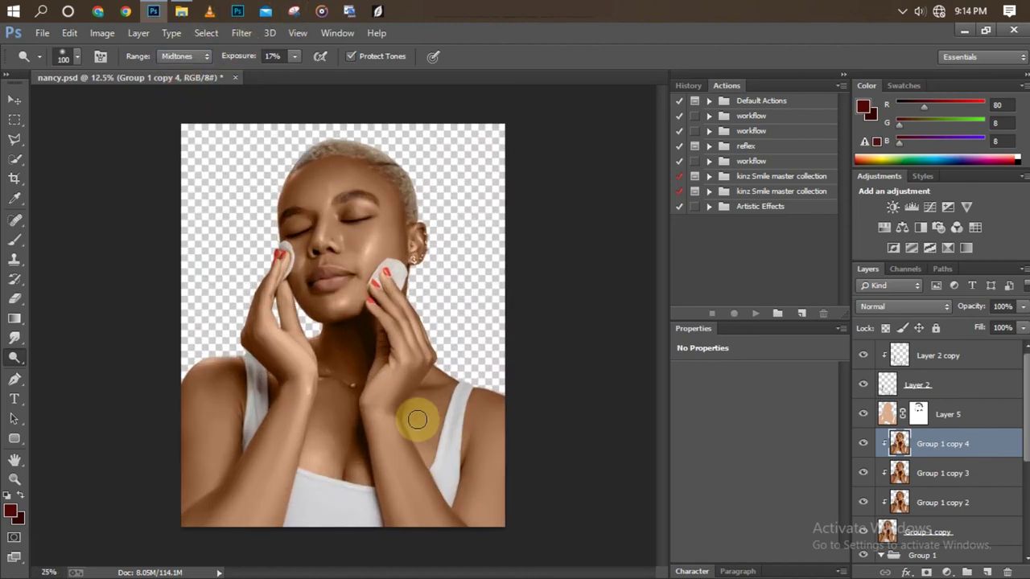
{"action": "key", "text": "bracketleft"}
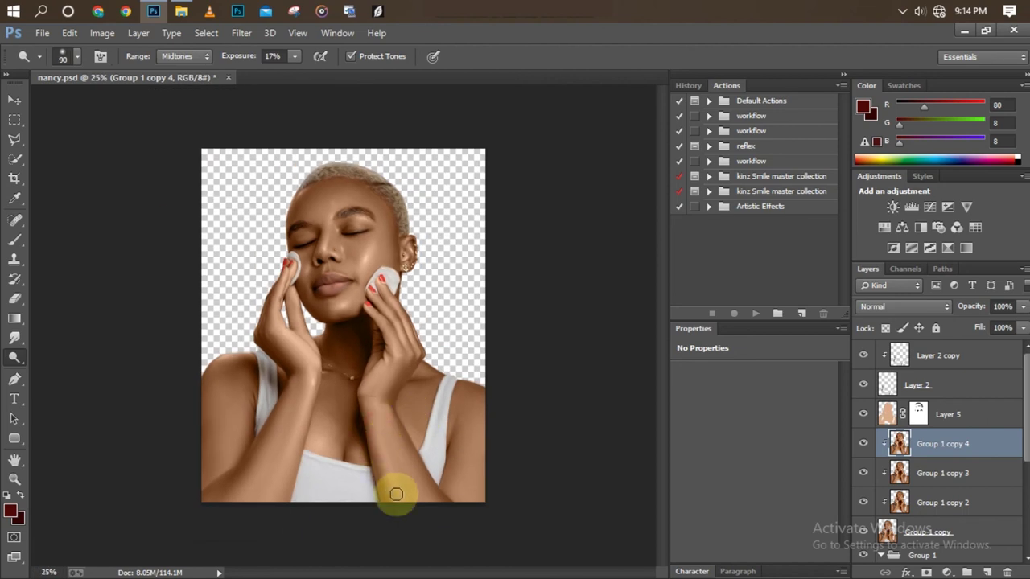
{"action": "key", "text": "ctrl+minus"}
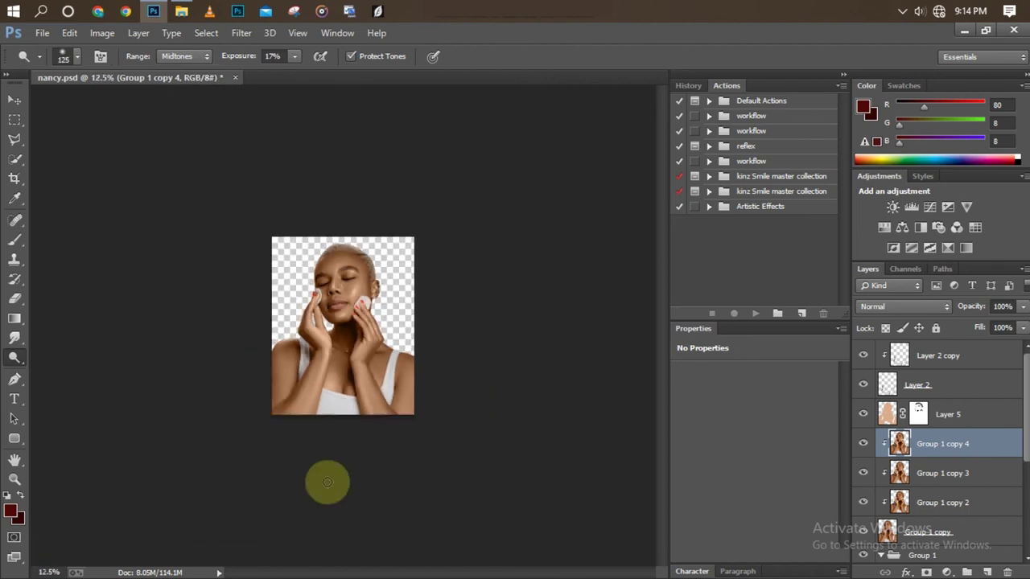
{"action": "key", "text": "bracketright"}
{"action": "key", "text": "bracketright"}
{"action": "key", "text": "bracketright"}
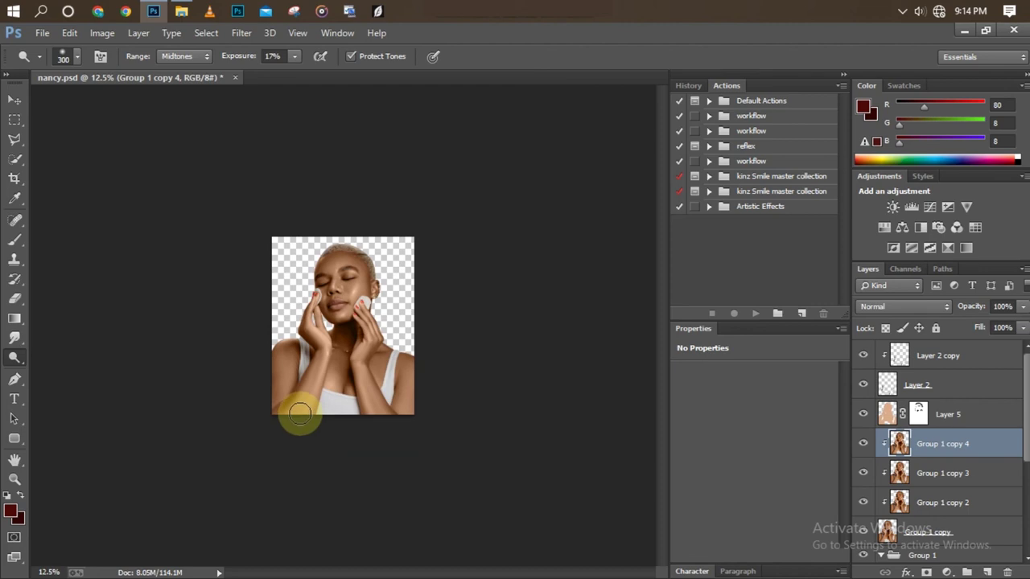
{"action": "key", "text": "ctrl+plus"}
{"action": "key", "text": "ctrl+plus"}
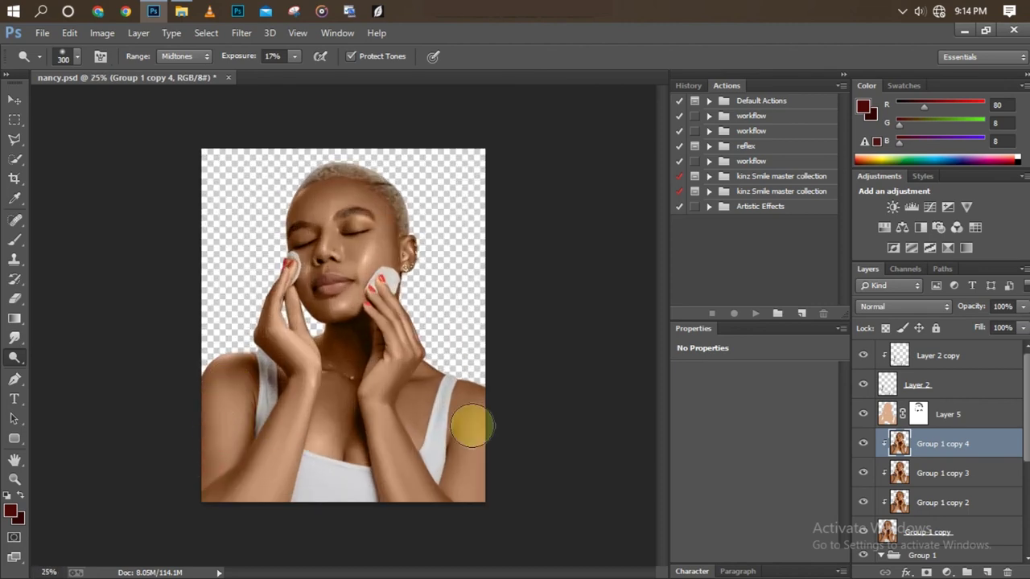
{"action": "key", "text": "ctrl+plus"}
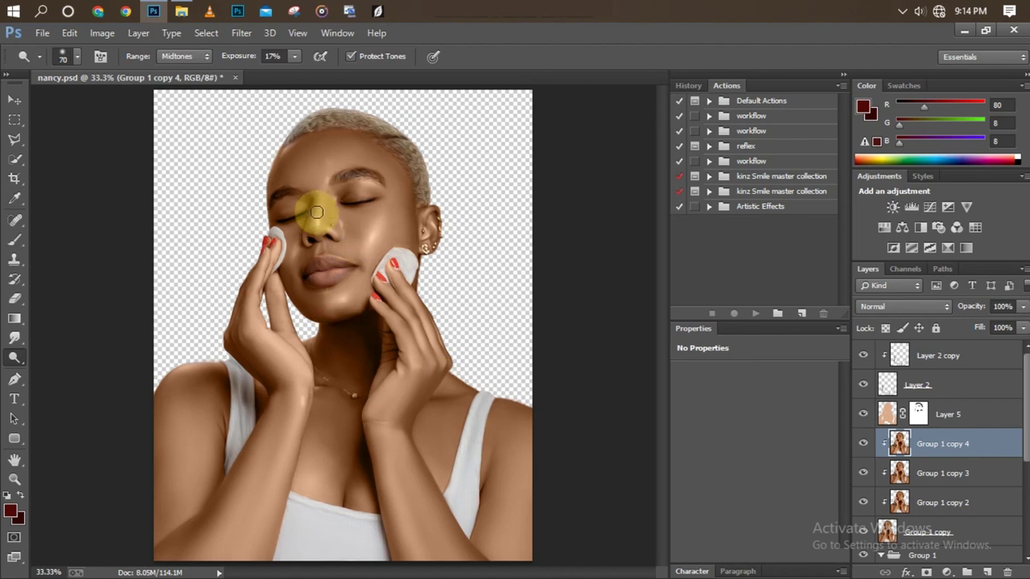
{"action": "key", "text": "ctrl+minus"}
{"action": "key", "text": "ctrl+plus"}
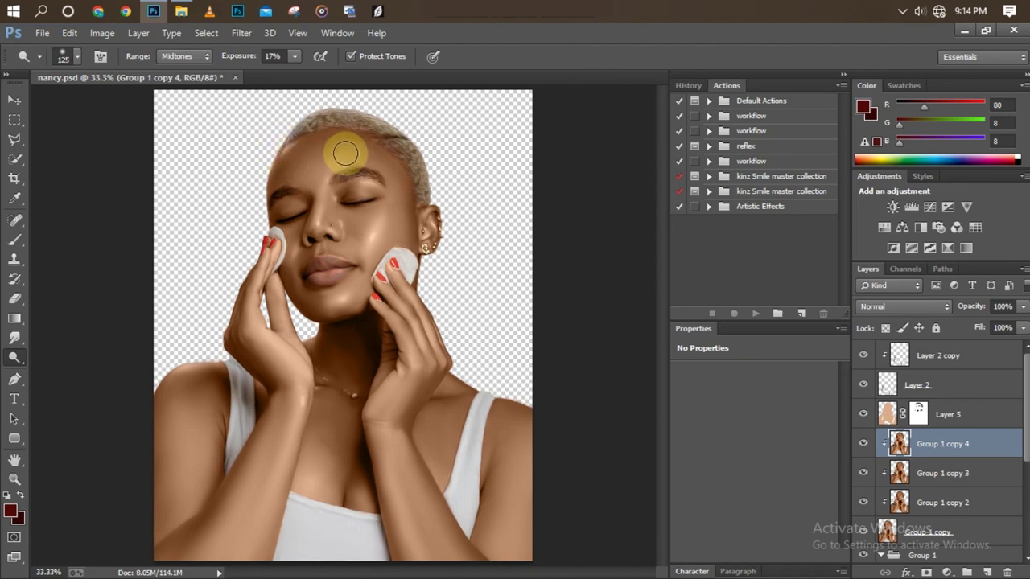
{"action": "key", "text": "ctrl+minus"}
Set the Dodge range to Highlights and brighten the chest highlights with a smaller brush.
{"action": "left_click", "coordinate": [184, 56]}
{"action": "left_click", "coordinate": [172, 96]}
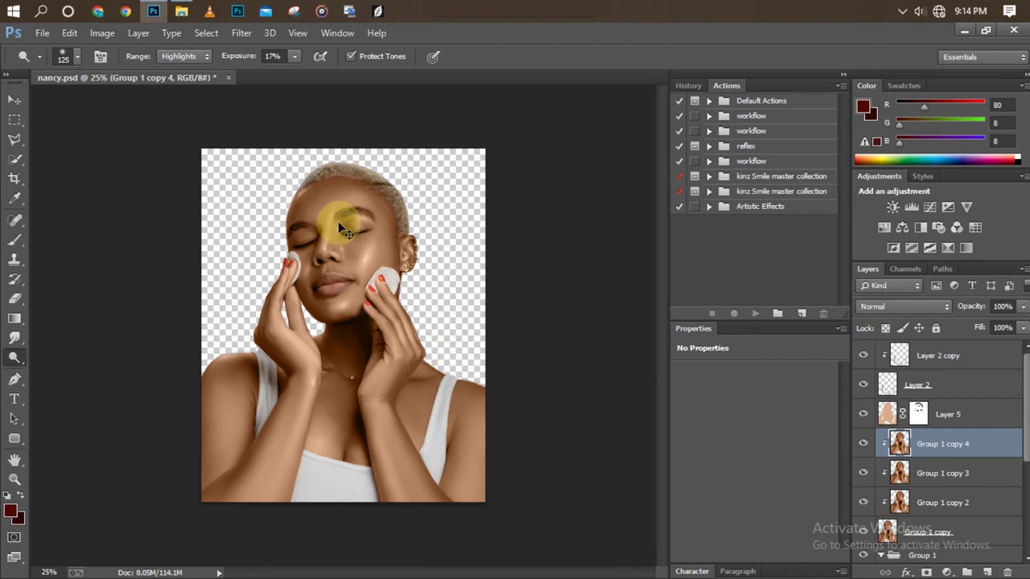
{"action": "key", "text": "ctrl+plus"}
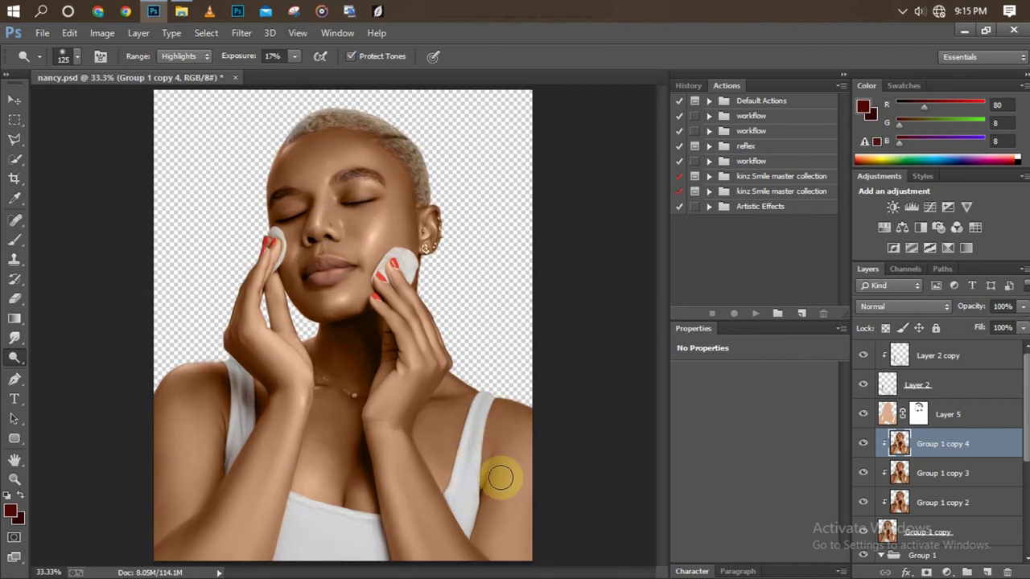
{"action": "key", "text": "bracketleft"}
{"action": "key", "text": "bracketleft"}
{"action": "key", "text": "bracketleft"}
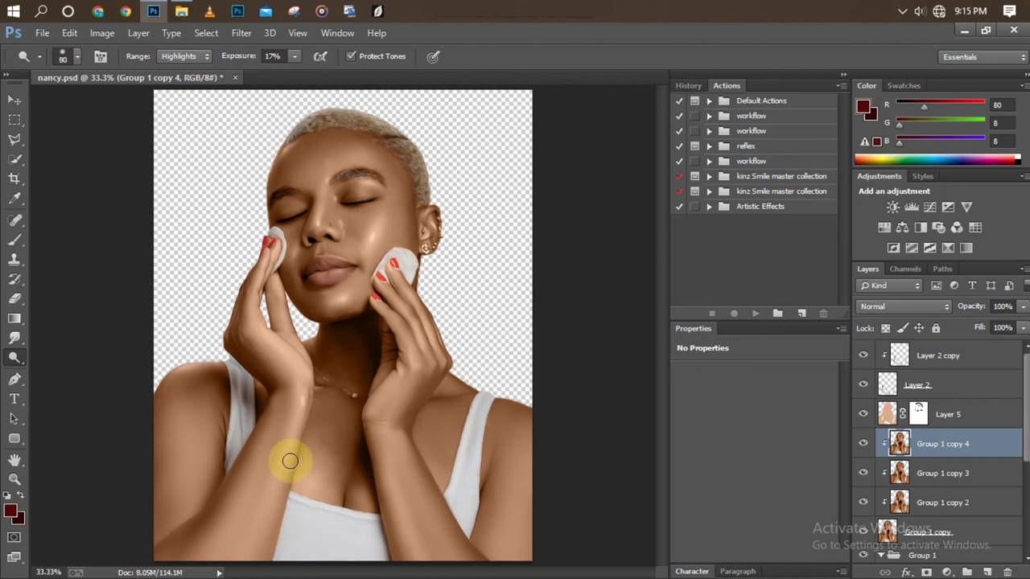
{"action": "left_click_drag", "start_coordinate": [311, 475], "coordinate": [353, 496]}
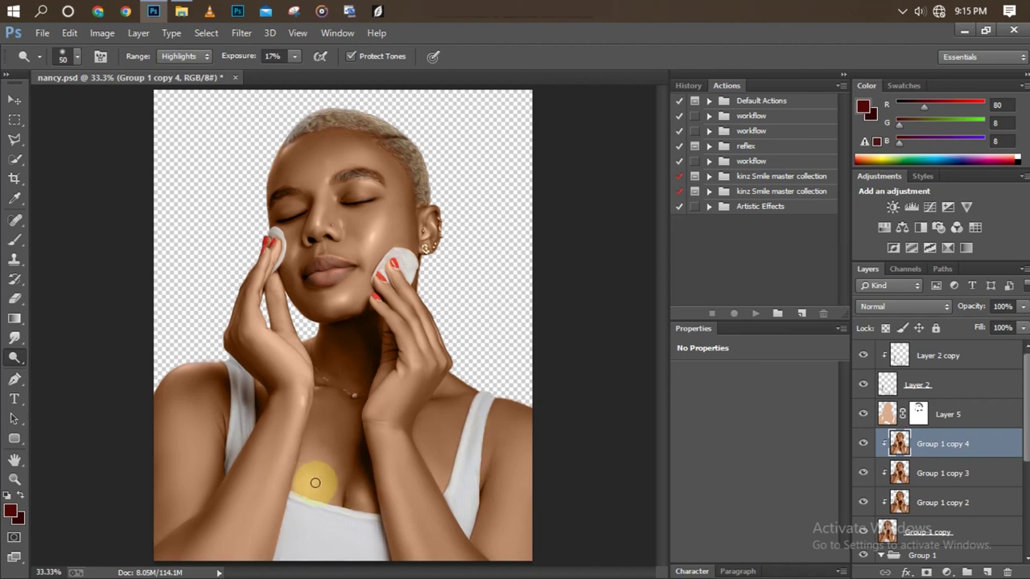
{"action": "key", "text": "ctrl+minus"}
{"action": "key", "text": "ctrl+minus"}
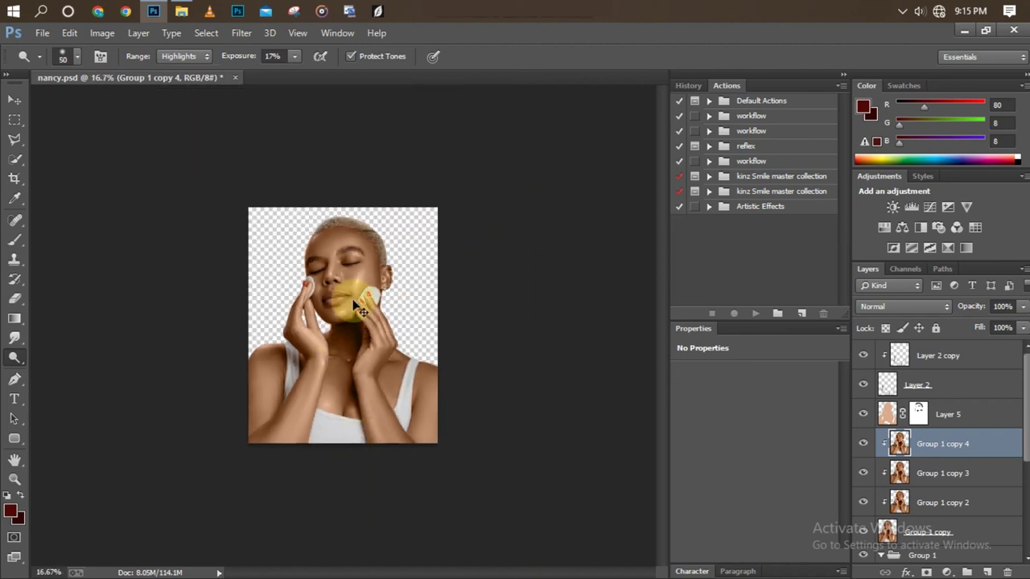
{"action": "key", "text": "ctrl+plus"}
Switch the Dodge range back to Midtones and lighten the fingers of the hand.
{"action": "left_click", "coordinate": [184, 56]}
{"action": "left_click", "coordinate": [174, 81]}
{"action": "left_click_drag", "start_coordinate": [386, 332], "coordinate": [402, 329]}
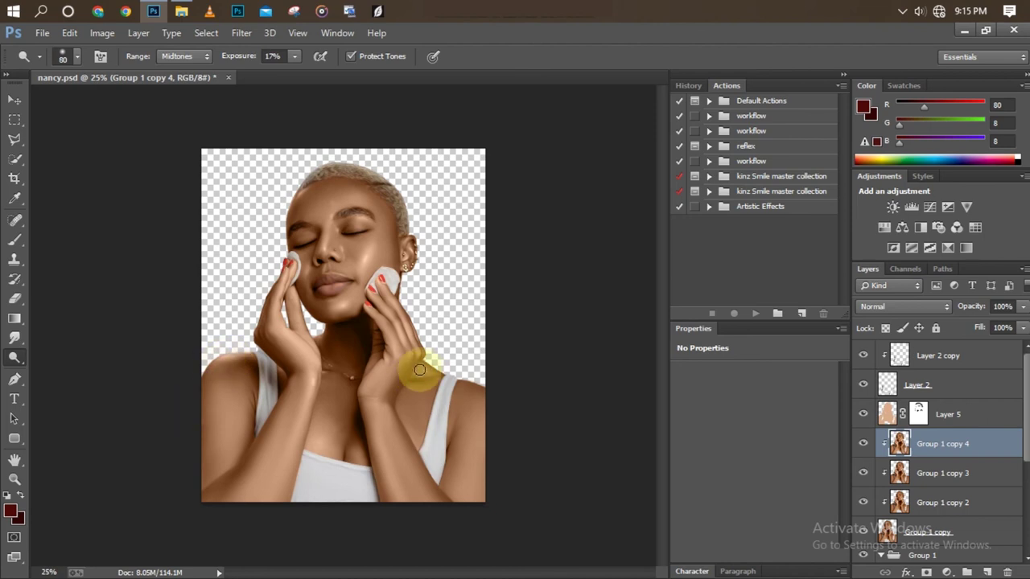
{"action": "key", "text": "ctrl+minus"}
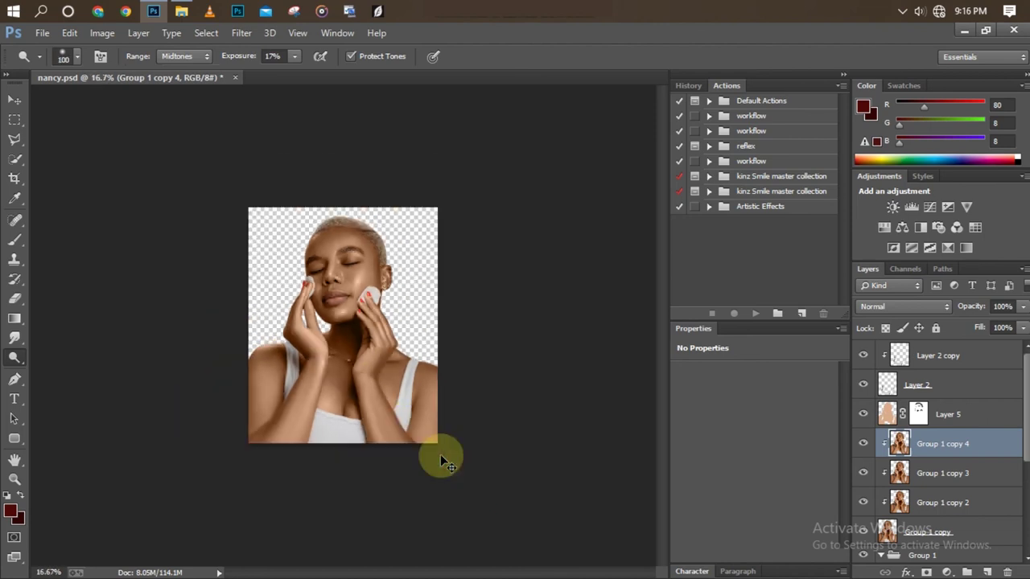
Set the Dodge range to Highlights with 57% exposure and adjust the brush size.
{"action": "left_click", "coordinate": [178, 57]}
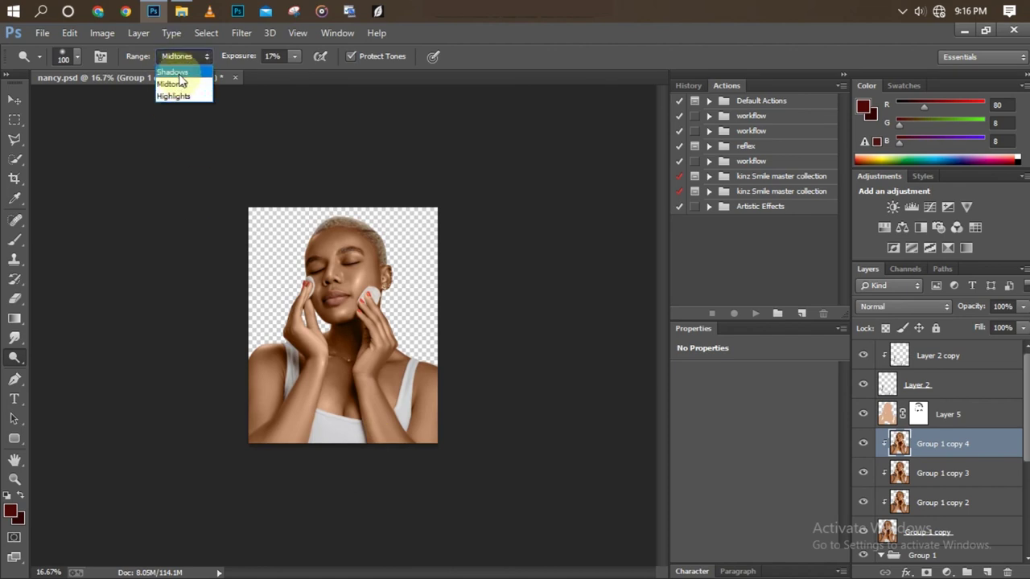
{"action": "left_click", "coordinate": [173, 96]}
{"action": "key", "text": "bracketleft"}
{"action": "key", "text": "bracketleft"}
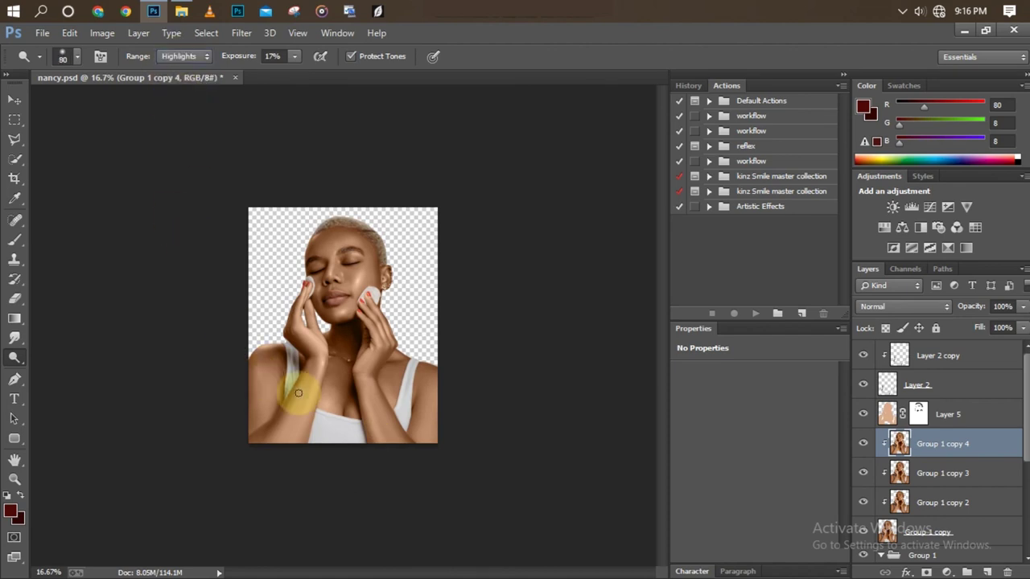
{"action": "left_click_drag", "start_coordinate": [294, 55], "coordinate": [327, 79]}
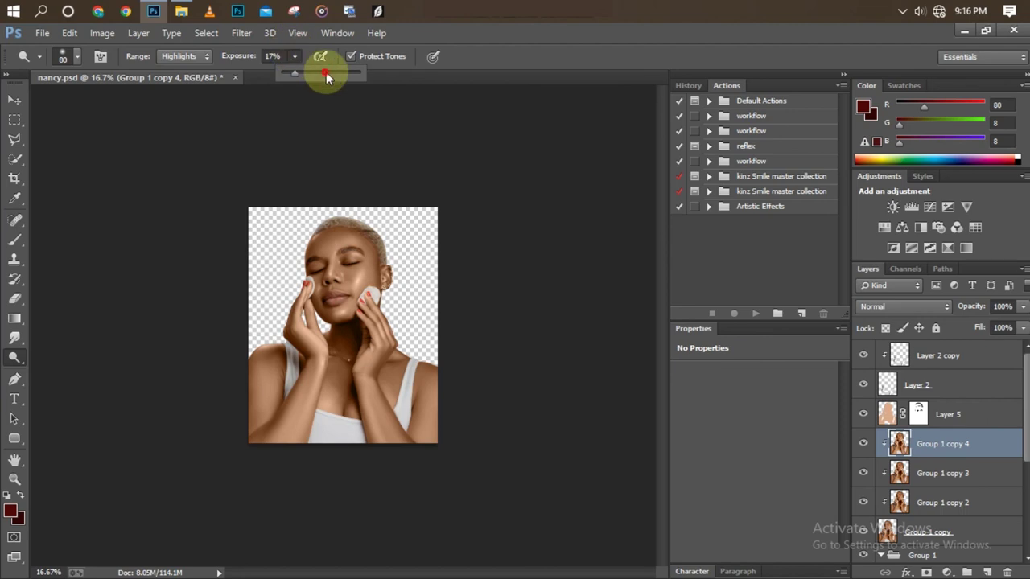
{"action": "key", "text": "bracketright"}
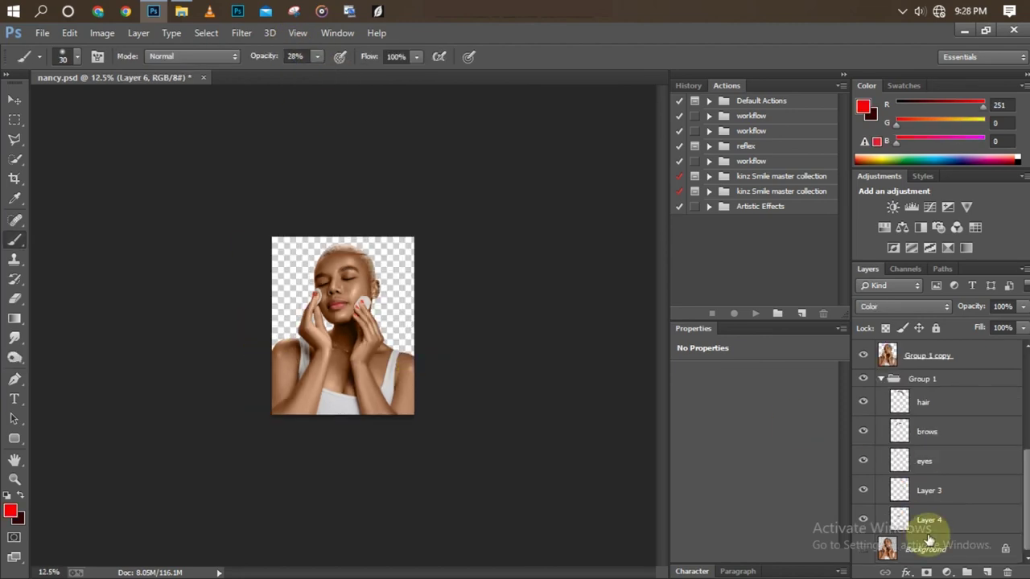
Add a white Solid Color fill layer.
{"action": "left_click", "coordinate": [946, 572]}
{"action": "left_click", "coordinate": [931, 246]}
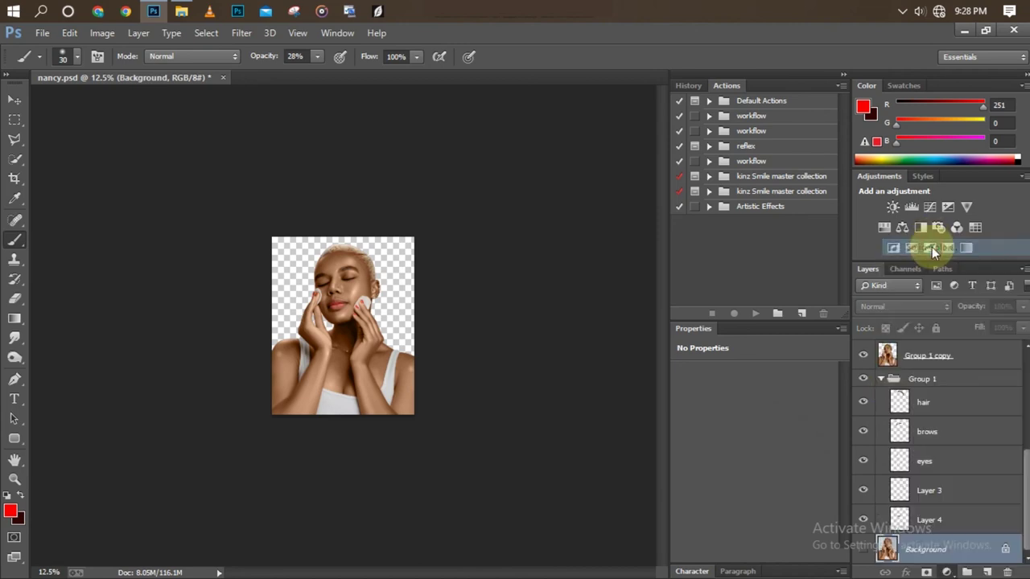
{"action": "left_click_drag", "start_coordinate": [616, 212], "coordinate": [460, 121]}
{"action": "key", "text": "Return"}
Add a Gradient fill layer set to Radial, Reverse, at about 219% scale.
{"action": "left_click", "coordinate": [946, 572]}
{"action": "left_click", "coordinate": [917, 258]}
{"action": "left_click", "coordinate": [592, 190]}
{"action": "left_click", "coordinate": [563, 211]}
{"action": "left_click", "coordinate": [553, 264]}
{"action": "key", "text": "ctrl+plus"}
{"action": "key", "text": "ctrl+plus"}
{"action": "key", "text": "ctrl+plus"}
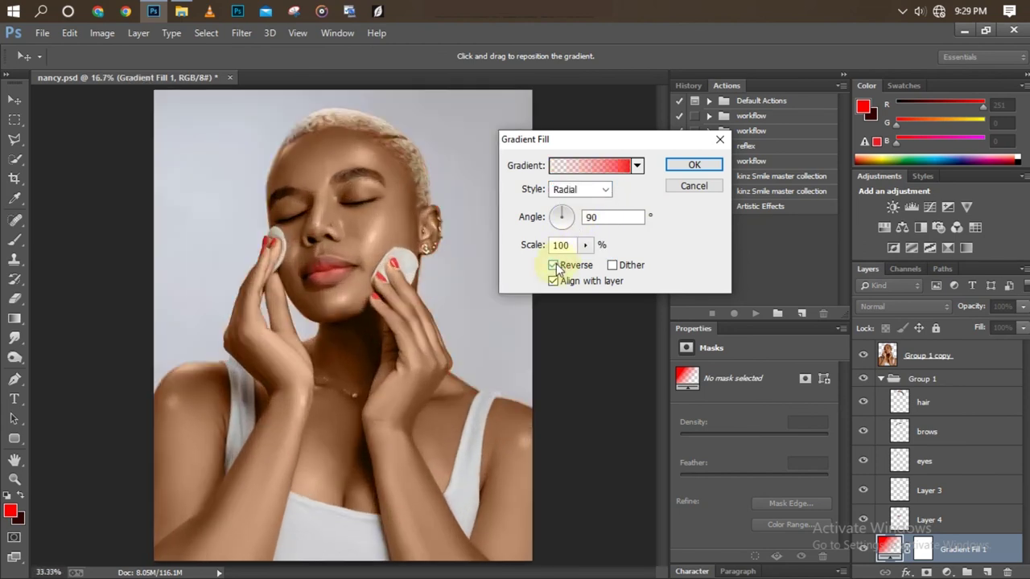
{"action": "left_click", "coordinate": [593, 211]}
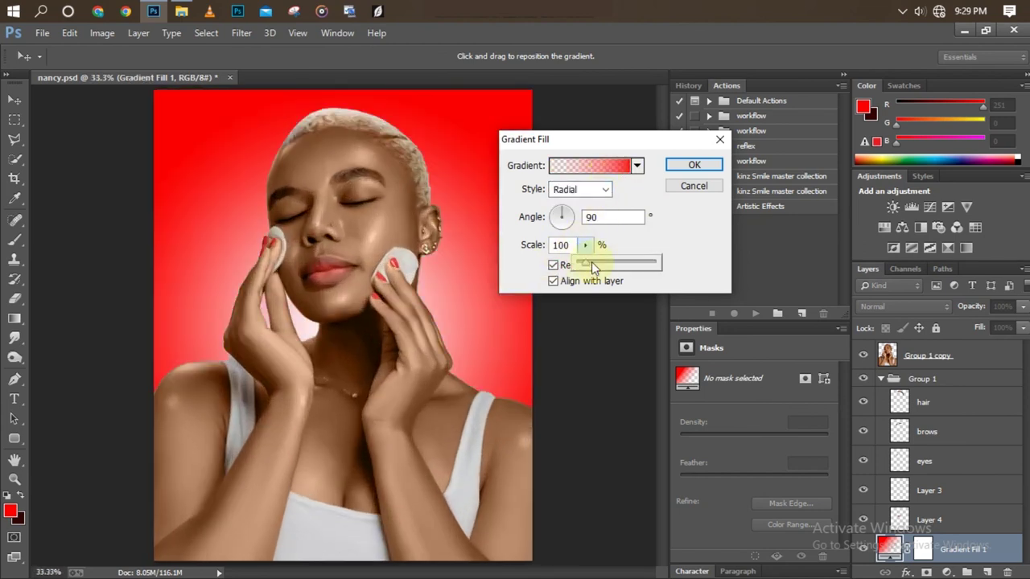
{"action": "left_click_drag", "start_coordinate": [591, 263], "coordinate": [597, 263]}
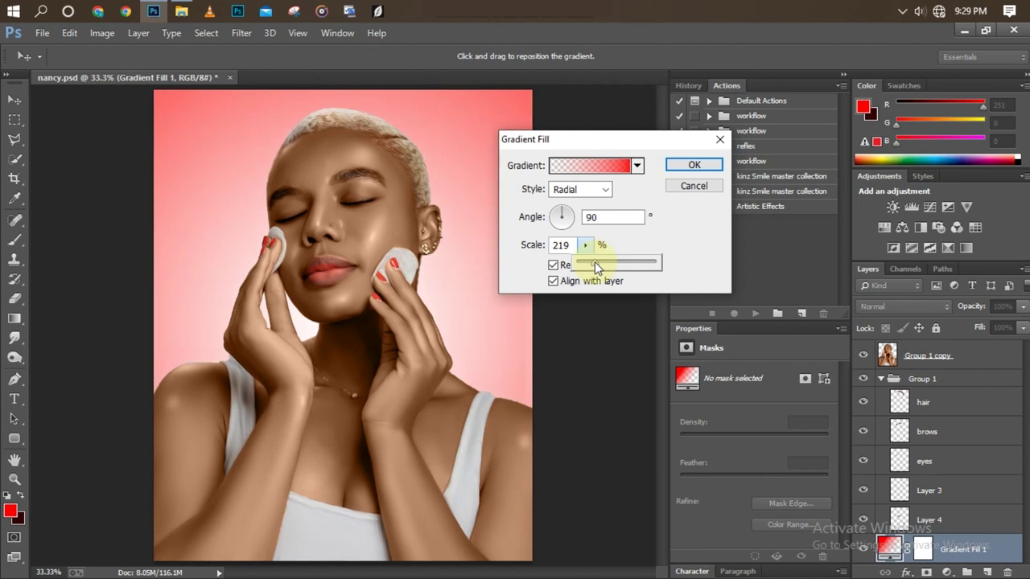
Set the gradient stops to pale light blue and white, then confirm the Gradient Fill.
{"action": "left_click", "coordinate": [563, 166]}
{"action": "double_click", "coordinate": [648, 337]}
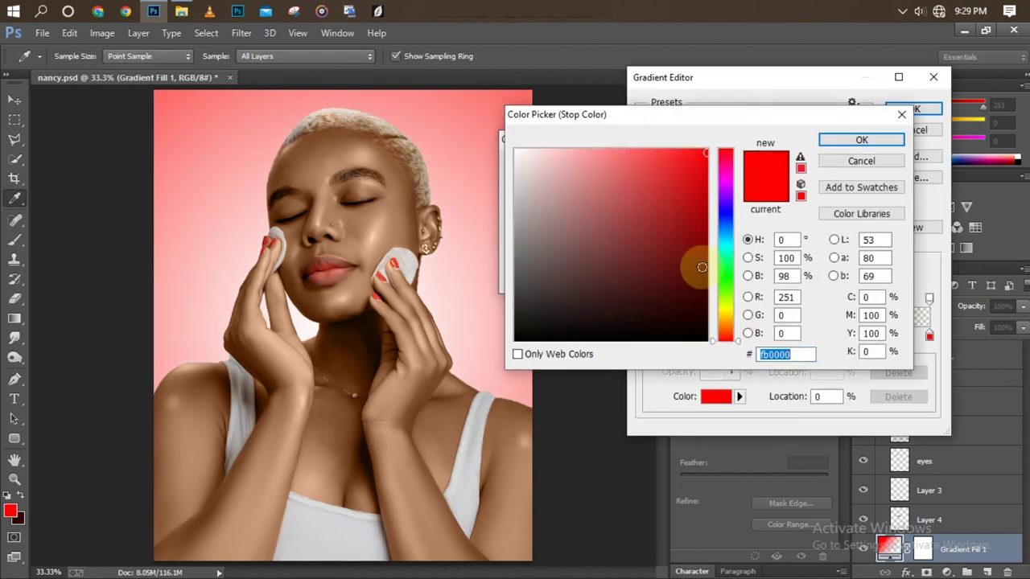
{"action": "left_click", "coordinate": [726, 239]}
{"action": "left_click", "coordinate": [582, 162]}
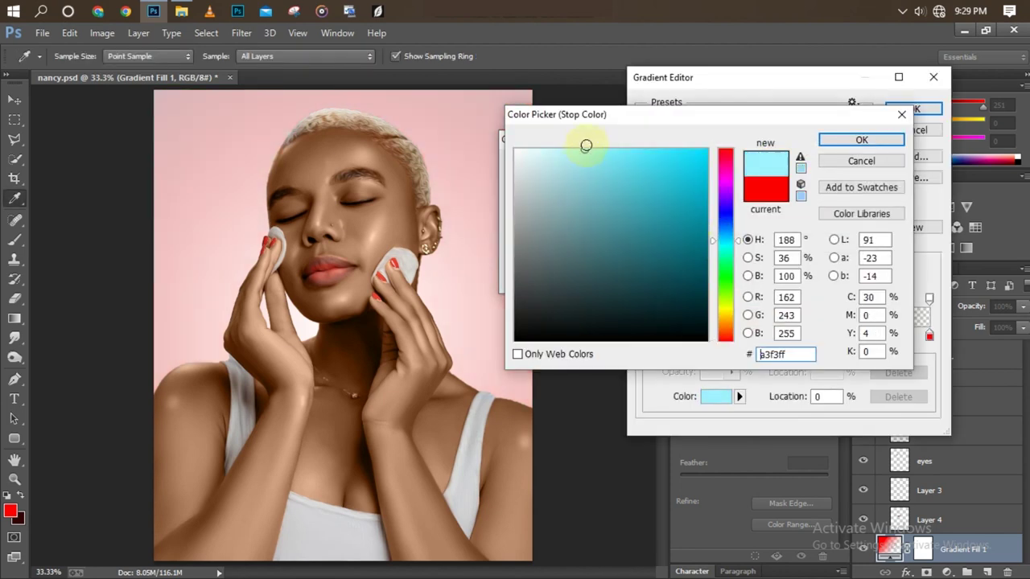
{"action": "key", "text": "Return"}
{"action": "double_click", "coordinate": [929, 335]}
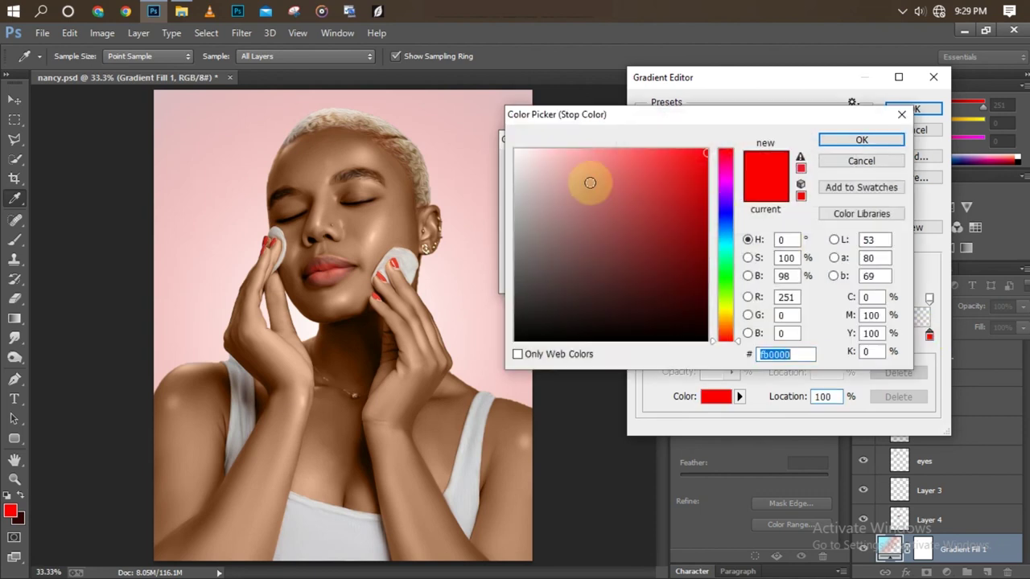
{"action": "left_click_drag", "start_coordinate": [588, 179], "coordinate": [501, 142]}
{"action": "key", "text": "Return"}
{"action": "key", "text": "Return"}
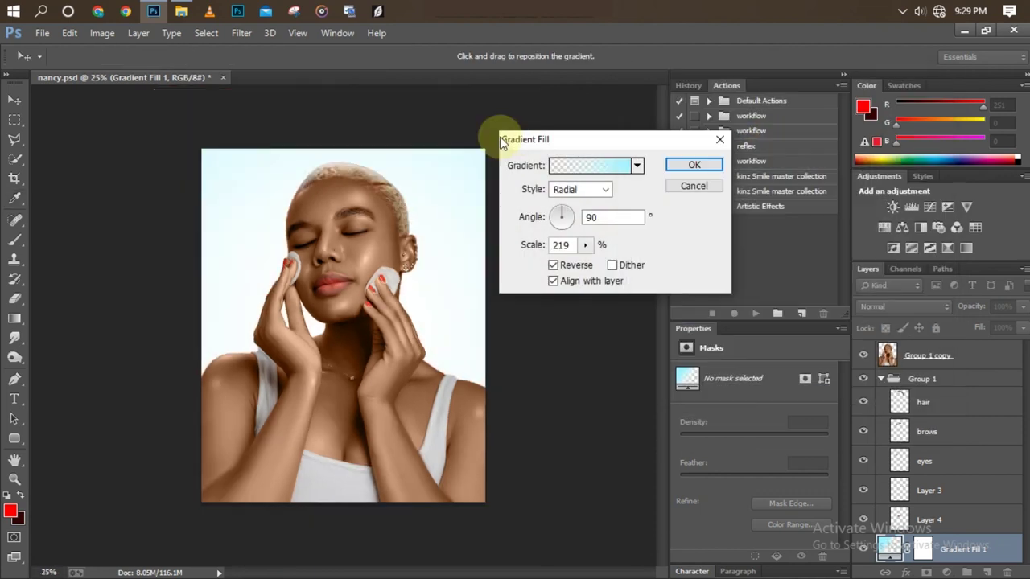
{"action": "key", "text": "Return"}
{"action": "key", "text": "ctrl+plus"}
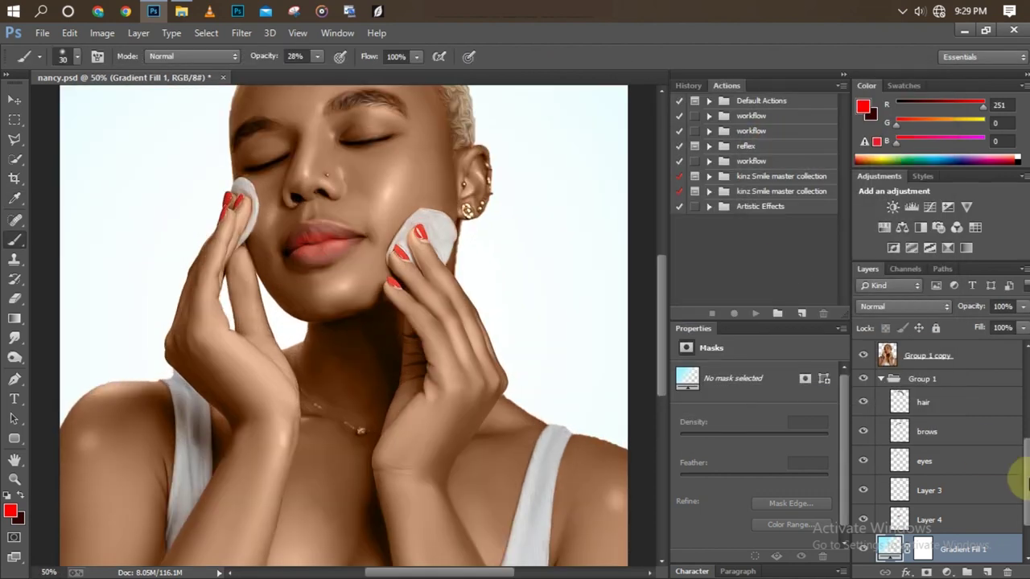
{"action": "scroll", "coordinate": [965, 451], "scroll_direction": "up", "scroll_amount": 10}
Add a new layer above Layer 6 and set the foreground colour to bright yellow.
{"action": "scroll", "coordinate": [1011, 380], "scroll_direction": "up", "scroll_amount": 1}
{"action": "left_click", "coordinate": [965, 354]}
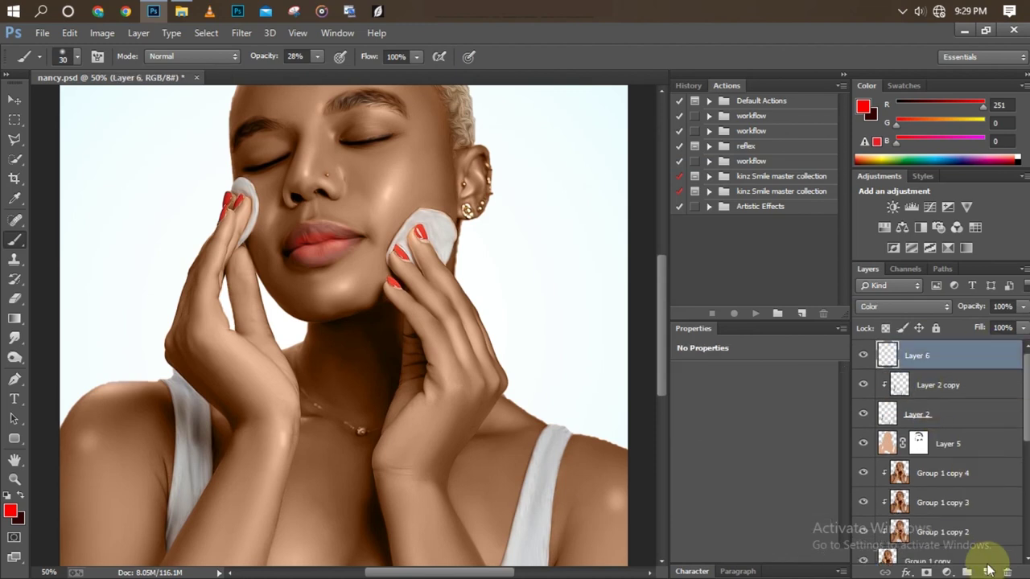
{"action": "left_click", "coordinate": [988, 571]}
{"action": "left_click", "coordinate": [9, 510]}
{"action": "left_click", "coordinate": [724, 307]}
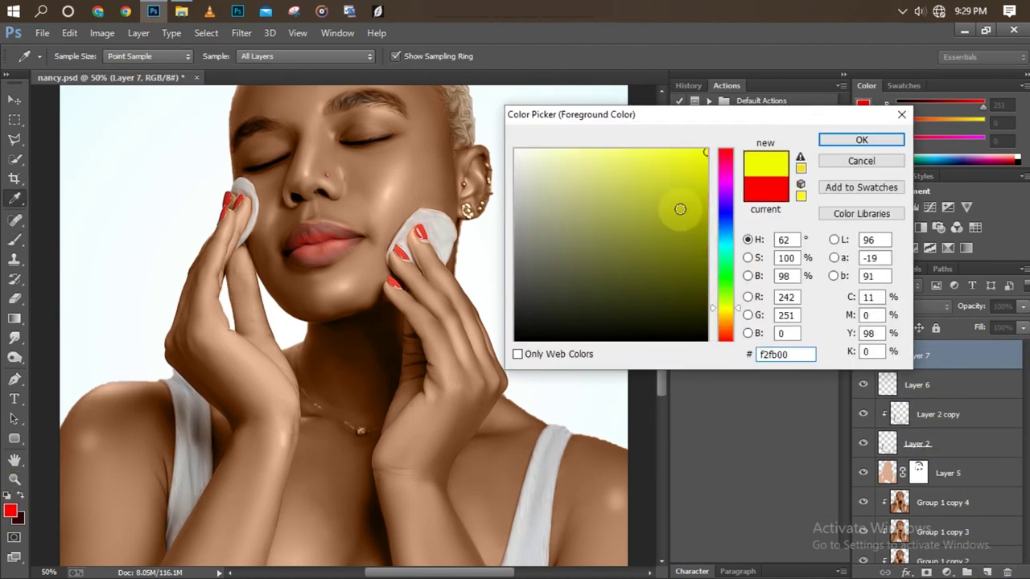
{"action": "key", "text": "Return"}
Paint yellow over the nose stud and jewelry with the Brush at 97% opacity.
{"action": "key", "text": "b"}
{"action": "key", "text": "ctrl+plus"}
{"action": "left_click_drag", "start_coordinate": [317, 56], "coordinate": [324, 82]}
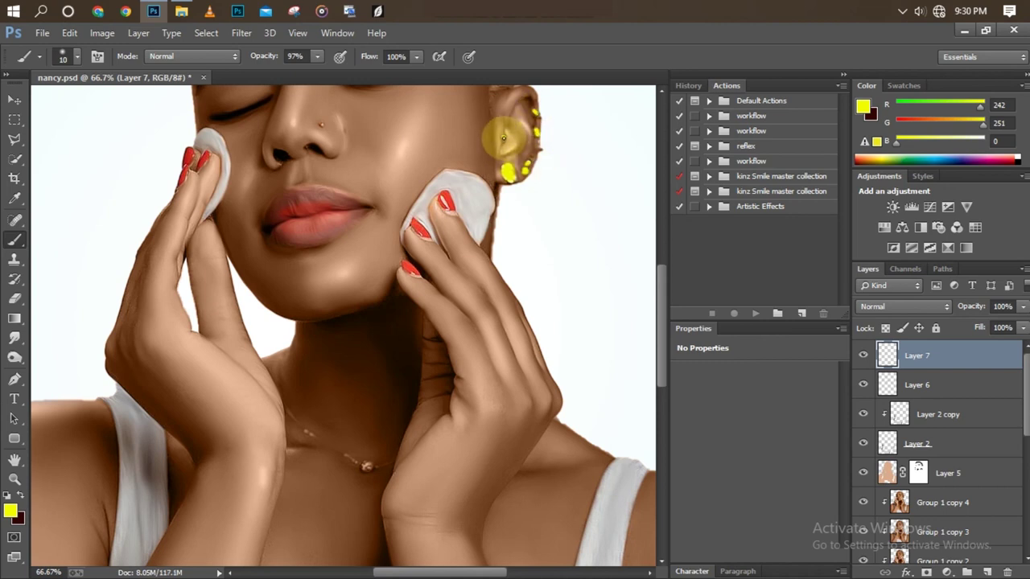
{"action": "left_click", "coordinate": [320, 123]}
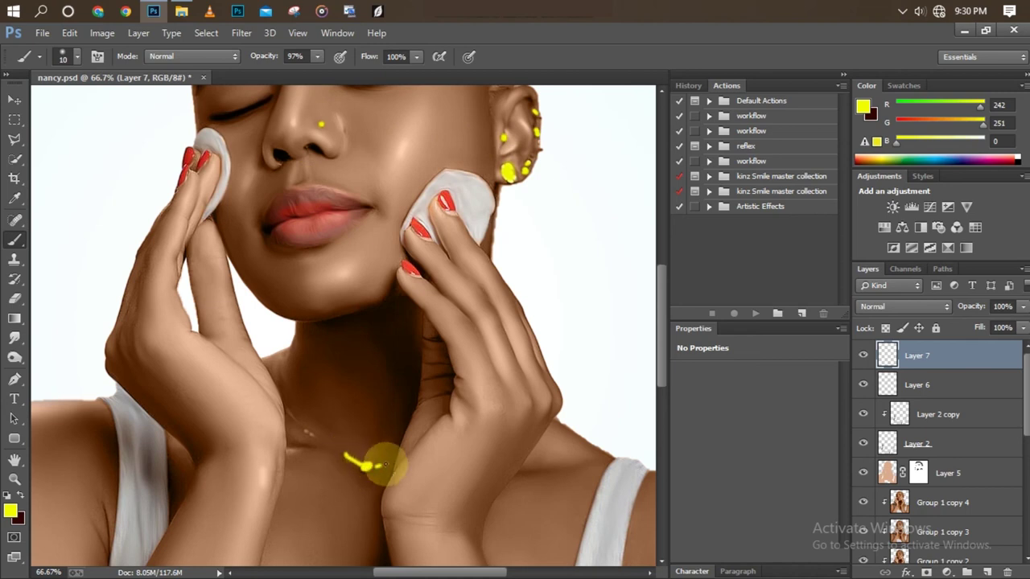
{"action": "key", "text": "ctrl+minus"}
{"action": "key", "text": "ctrl+minus"}
{"action": "key", "text": "ctrl+minus"}
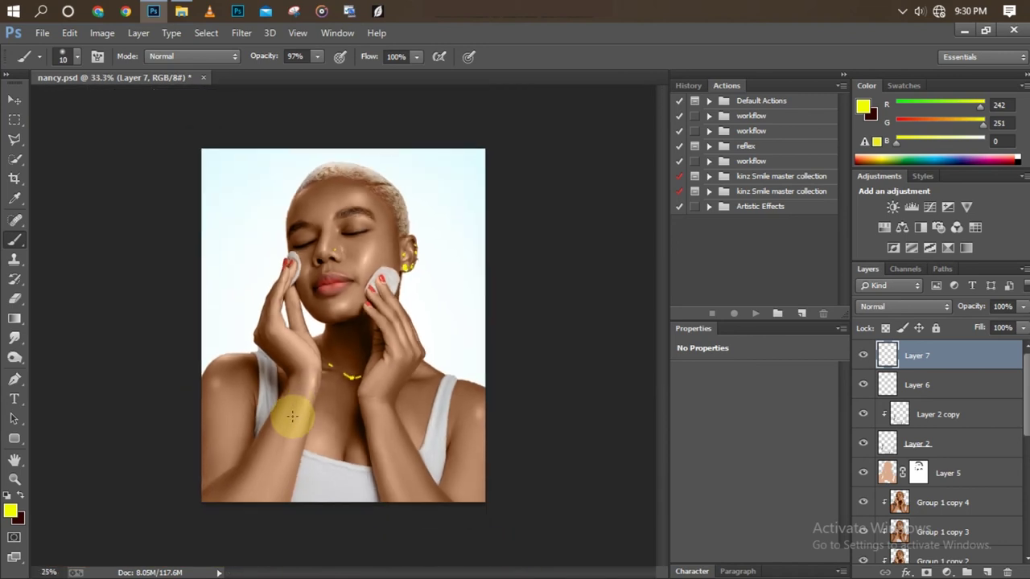
Set Layer 7's blend mode to Color so the jewelry reads as gold.
{"action": "left_click", "coordinate": [875, 306]}
{"action": "left_click", "coordinate": [881, 370]}
{"action": "key", "text": "ctrl+plus"}
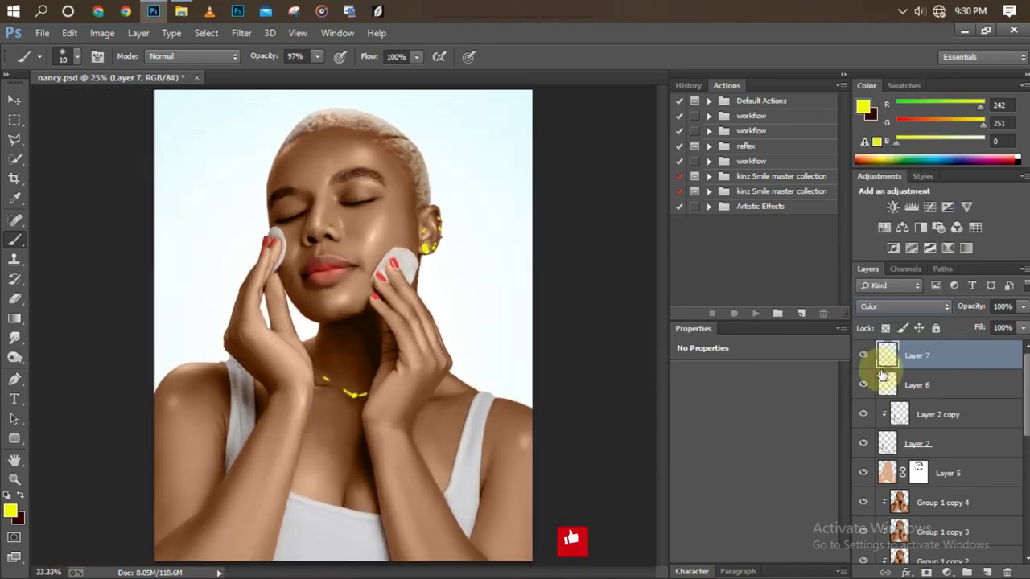
{"action": "key", "text": "ctrl+plus"}
{"action": "key", "text": "ctrl+minus"}
{"action": "key", "text": "ctrl+minus"}
{"action": "key", "text": "ctrl+plus"}
{"action": "key", "text": "ctrl+plus"}
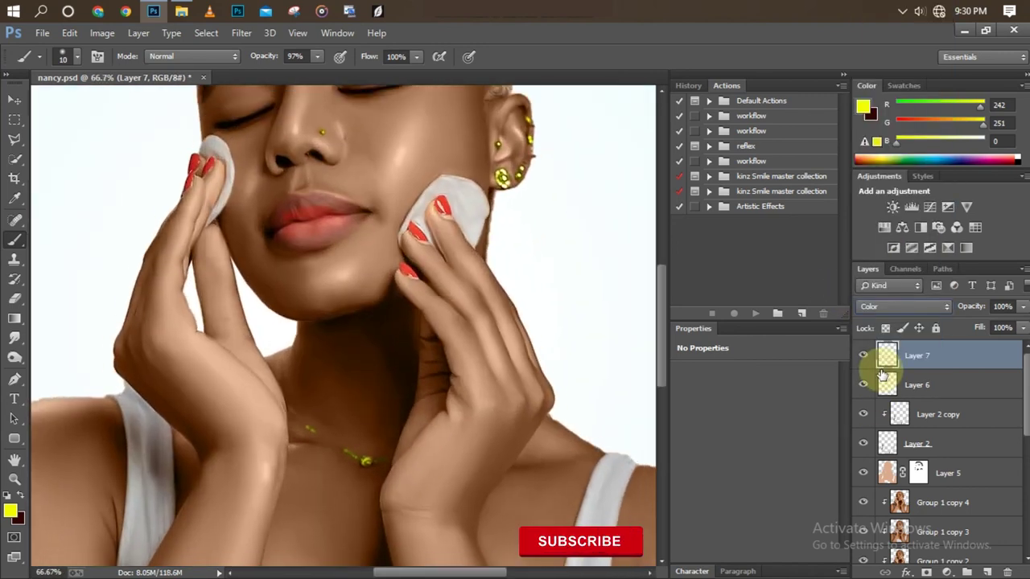
{"action": "key", "text": "ctrl+minus"}
{"action": "key", "text": "ctrl+minus"}
{"action": "key", "text": "alt+Tab"}
Go to This PC > Desktop > reflex image brand identity and select the ICON logo image.
{"action": "left_click", "coordinate": [56, 282]}
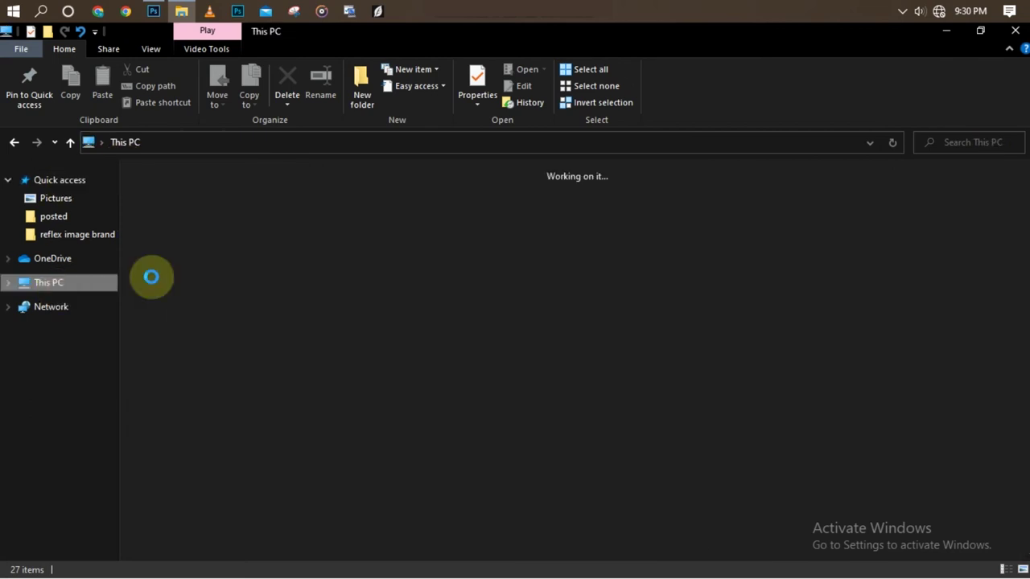
{"action": "double_click", "coordinate": [273, 229]}
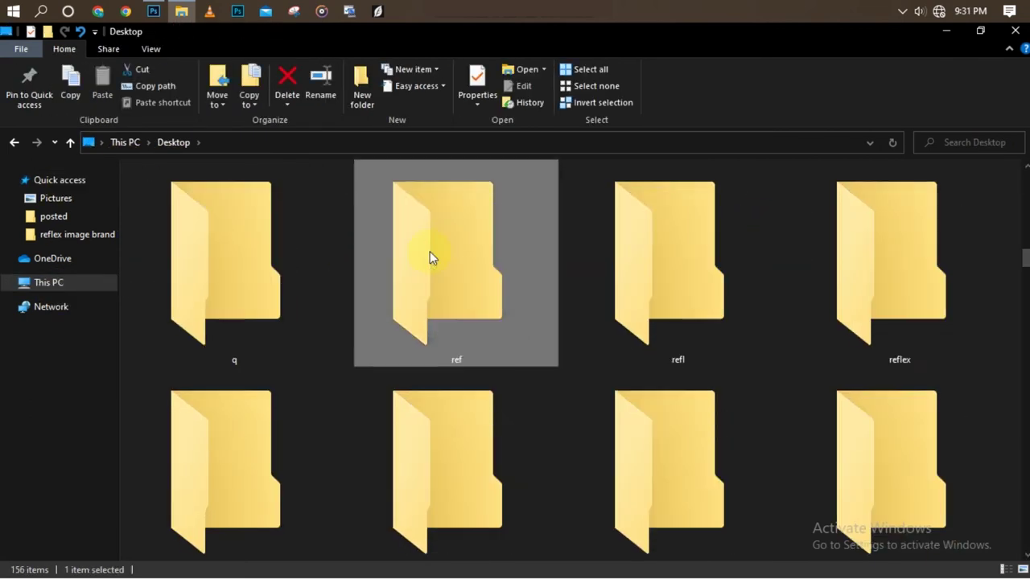
{"action": "key", "text": "Left"}
{"action": "key", "text": "Left"}
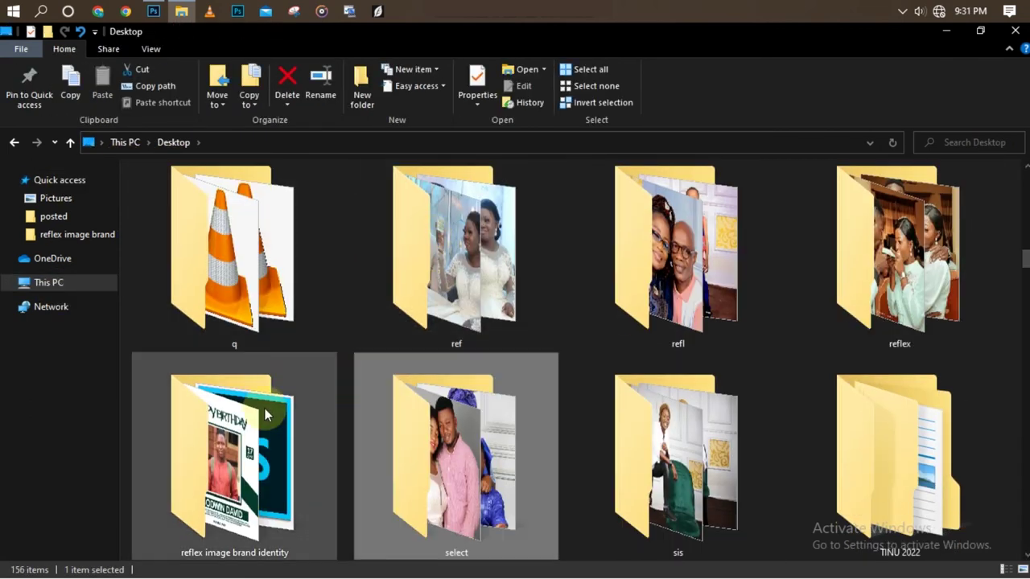
{"action": "key", "text": "Return"}
{"action": "left_click", "coordinate": [448, 294]}
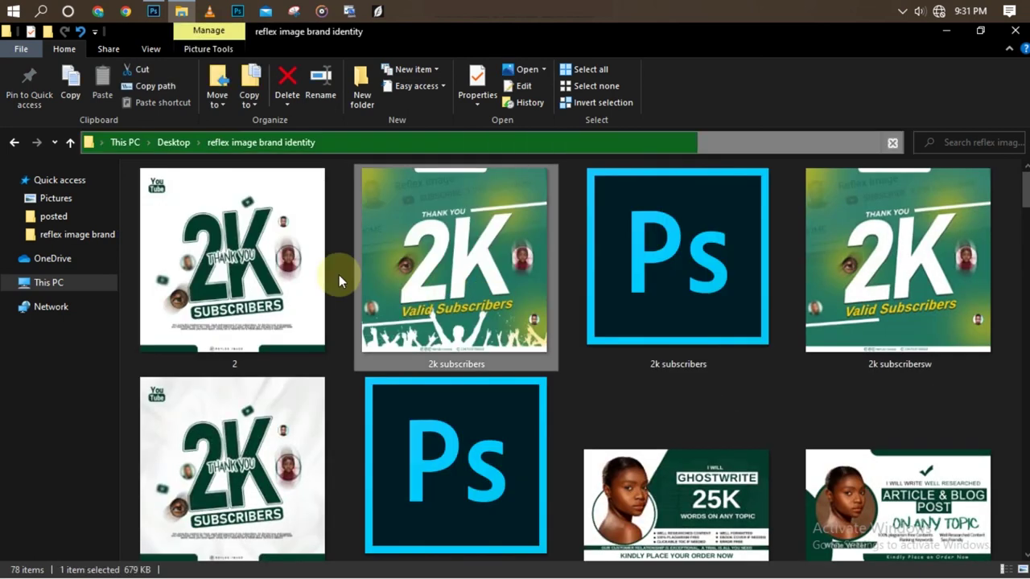
{"action": "left_click", "coordinate": [639, 293]}
{"action": "key", "text": "l"}
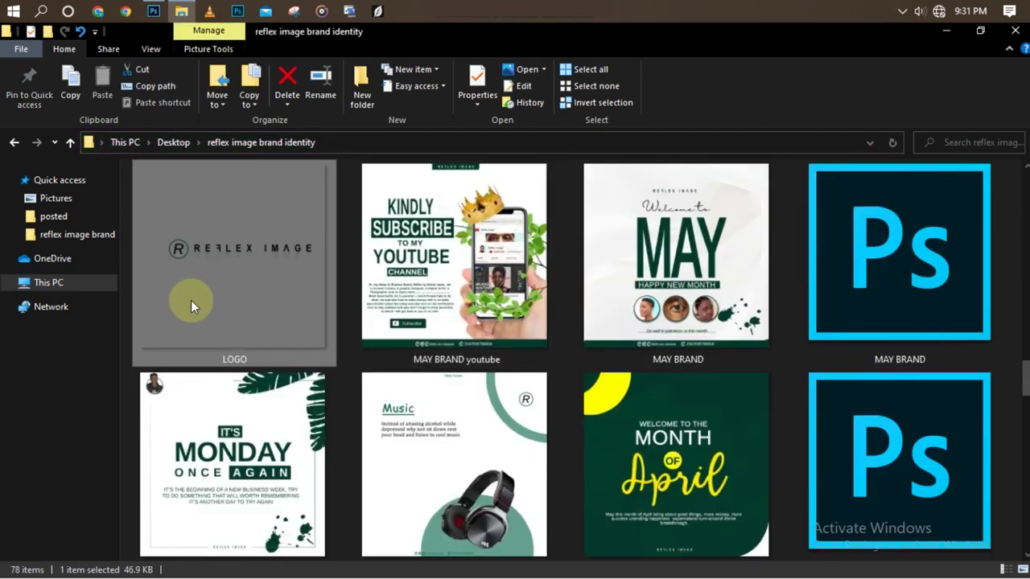
{"action": "scroll", "coordinate": [316, 292], "scroll_direction": "up", "scroll_amount": 2}
{"action": "left_click", "coordinate": [428, 243]}
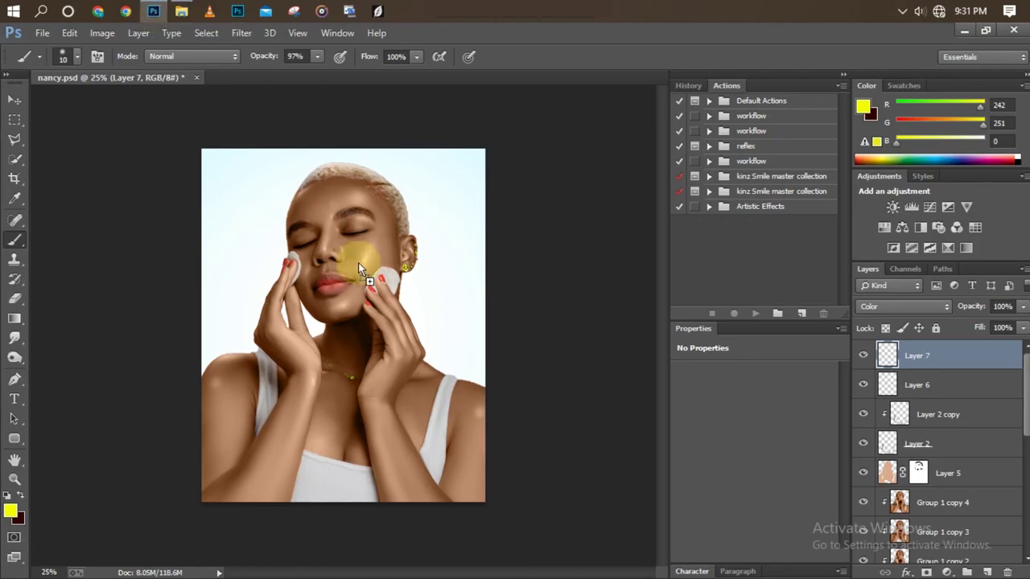
Place the ICON logo, scale it down onto her cheek, and set its blend mode to Overlay.
{"action": "left_click_drag", "start_coordinate": [158, 23], "coordinate": [358, 262]}
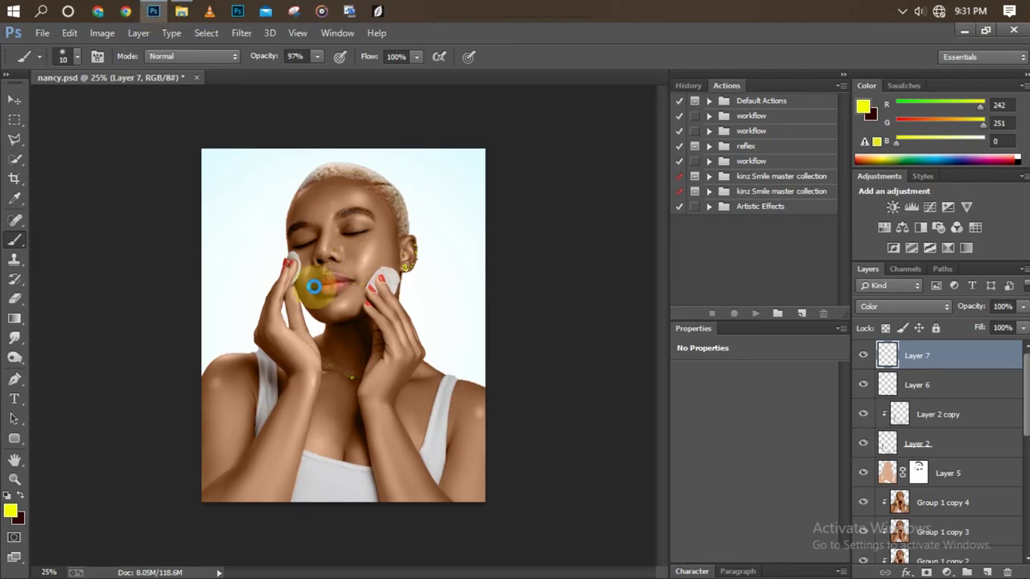
{"action": "left_click_drag", "start_coordinate": [201, 468], "coordinate": [492, 316]}
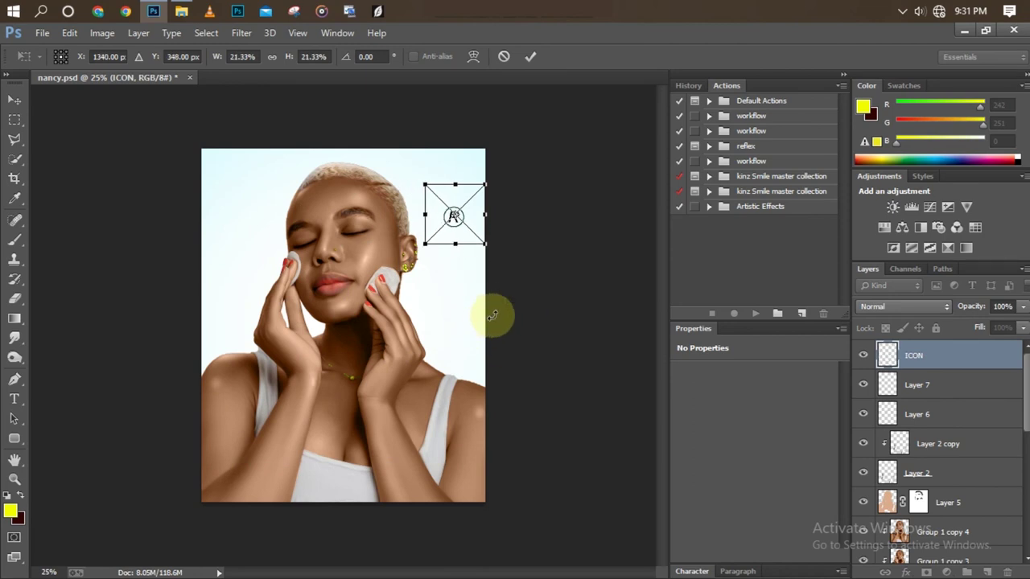
{"action": "mouse_move", "coordinate": [486, 243]}
{"action": "left_mouse_down"}
{"action": "mouse_move", "coordinate": [349, 265]}
{"action": "mouse_move", "coordinate": [377, 249]}
{"action": "left_mouse_up"}
{"action": "key", "text": "Return"}
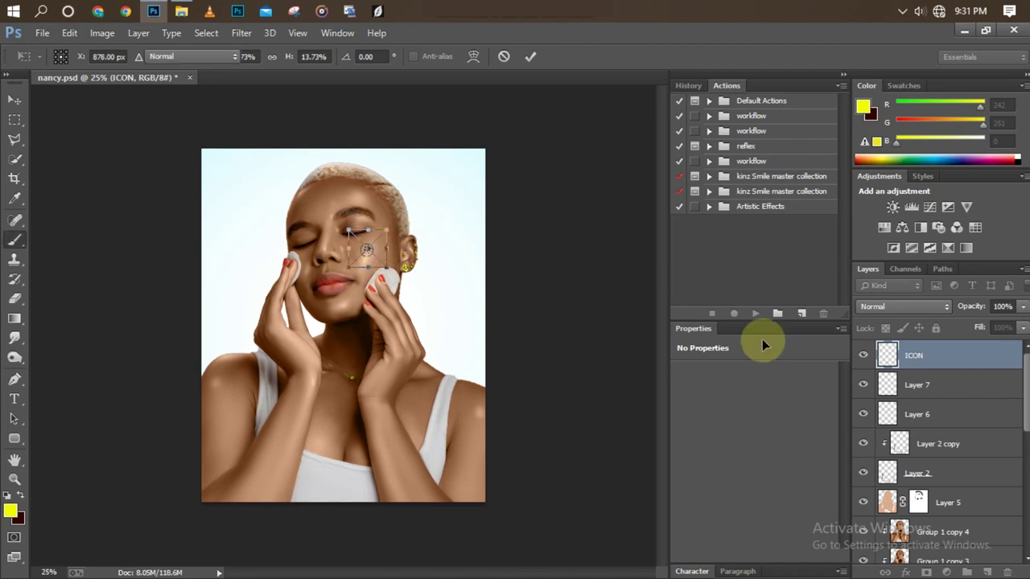
{"action": "key", "text": "b"}
{"action": "left_click", "coordinate": [933, 306]}
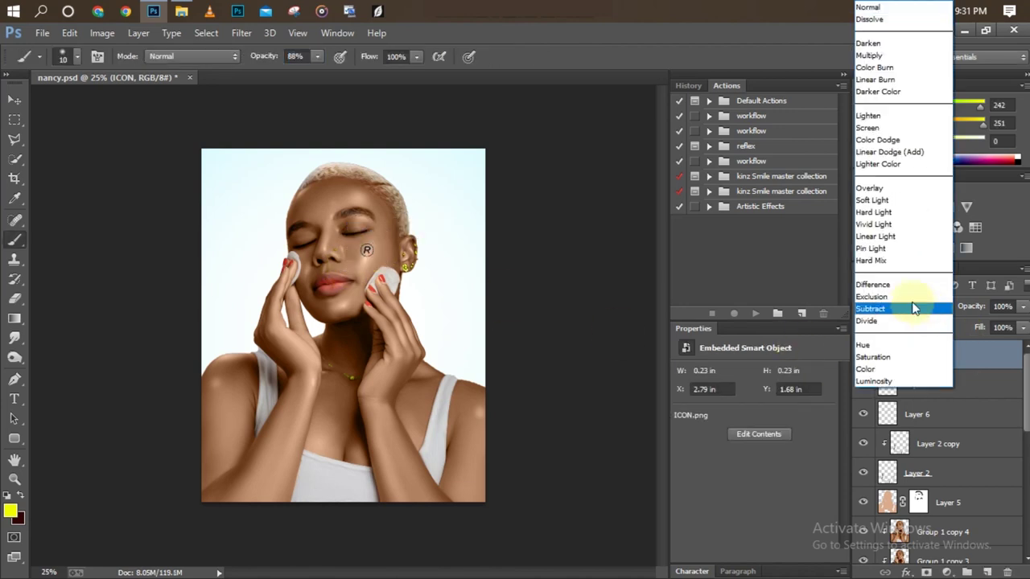
{"action": "left_click", "coordinate": [893, 187]}
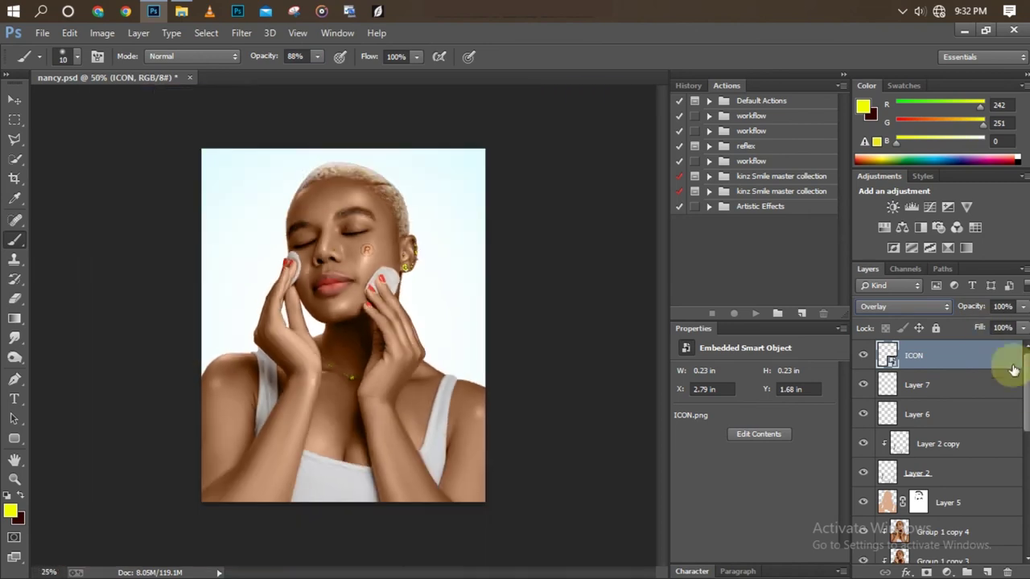
Select all layers from Color Fill 1 to the top and group them into Group 2.
{"action": "scroll", "coordinate": [997, 402], "scroll_direction": "down", "scroll_amount": 10}
{"action": "left_click", "coordinate": [981, 518]}
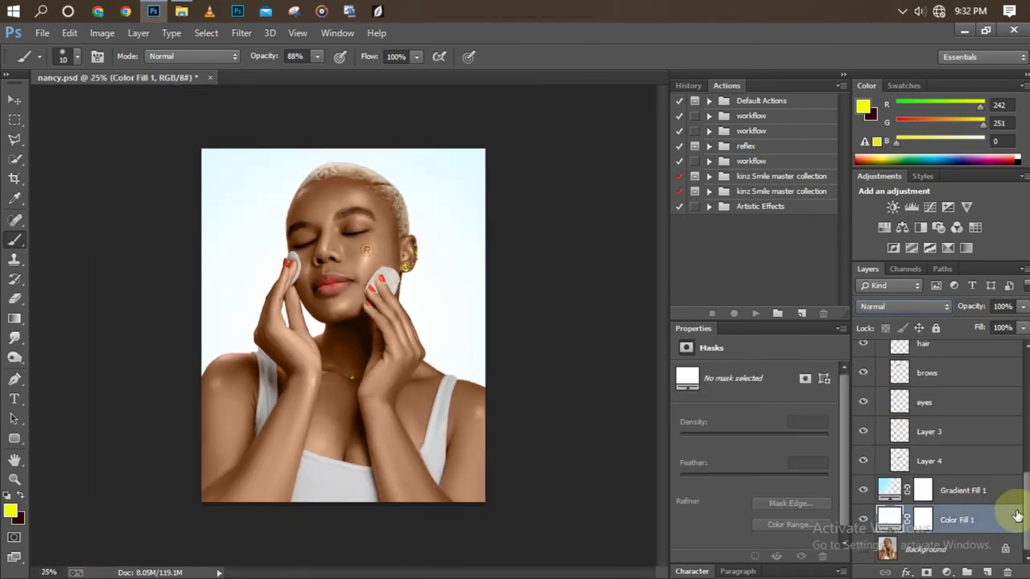
{"action": "scroll", "coordinate": [937, 451], "scroll_direction": "up", "scroll_amount": 5}
{"action": "left_click", "coordinate": [968, 358], "text": "shift"}
{"action": "key", "text": "ctrl+g"}
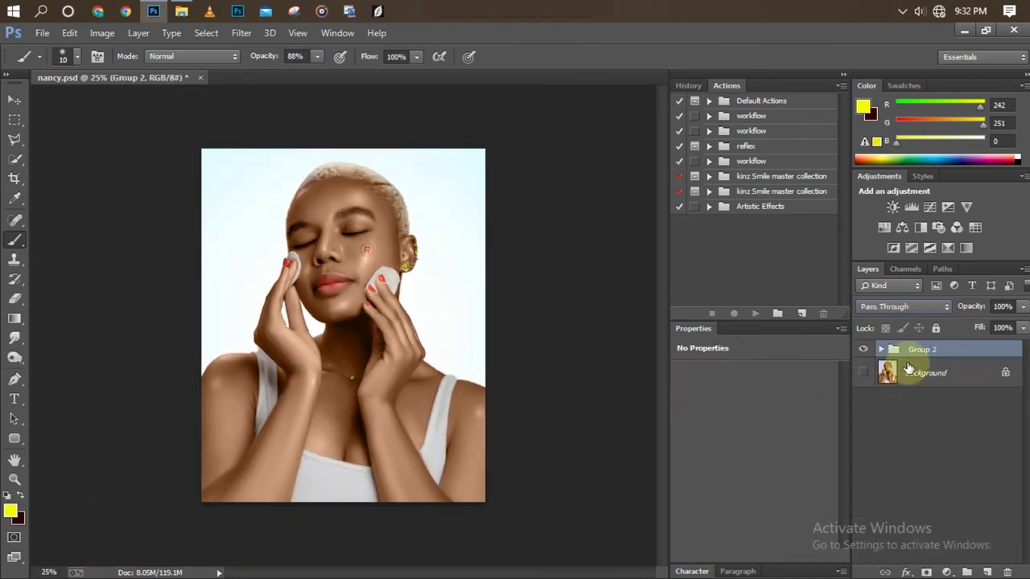